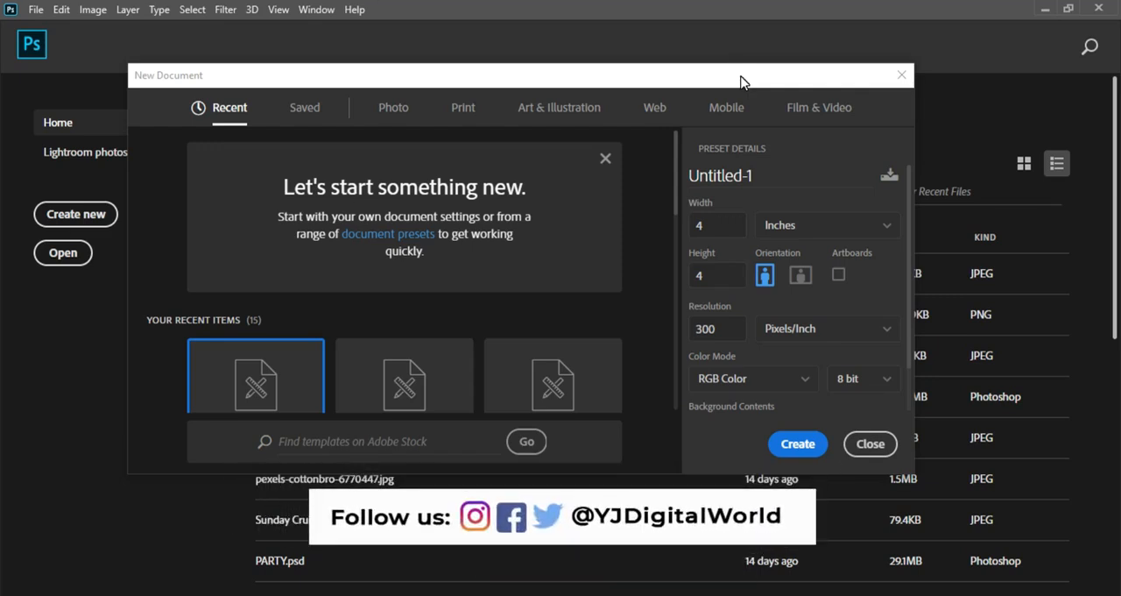
pyautogui.press('Escape')
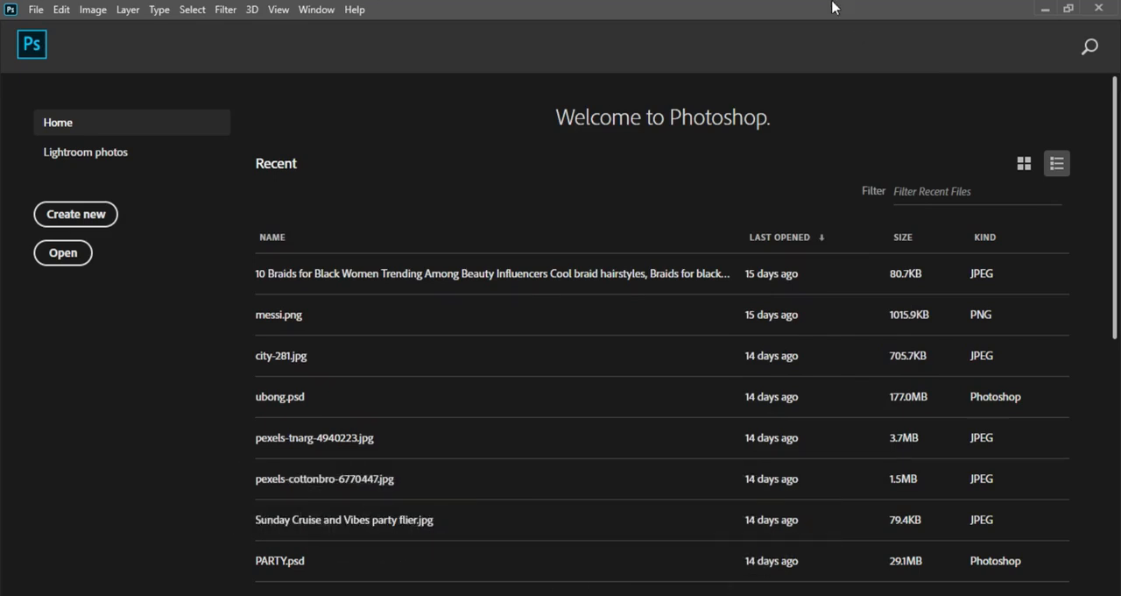
pyautogui.click(96, 218)
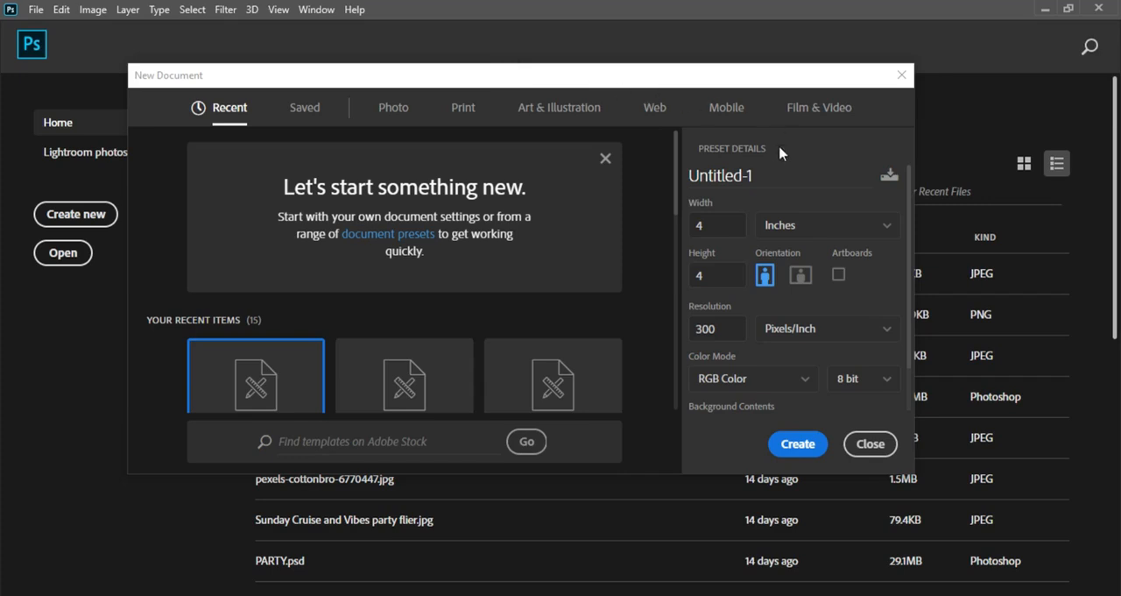
pyautogui.click(769, 176)
pyautogui.moveTo(762, 179); pyautogui.dragTo(692, 183)
pyautogui.moveTo(765, 180); pyautogui.dragTo(692, 181)
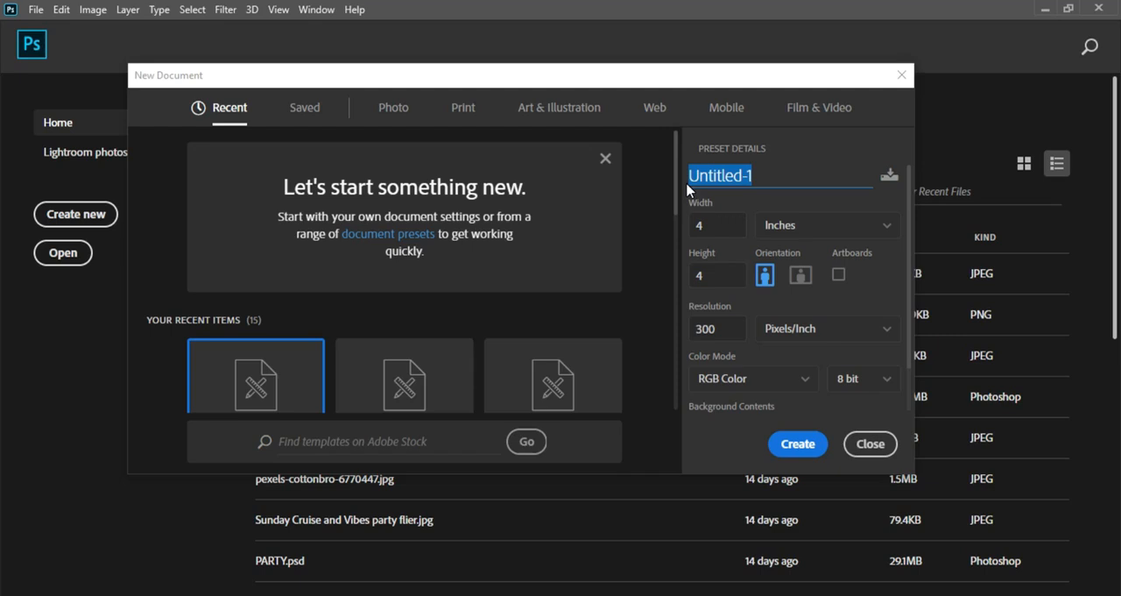
pyautogui.press('BackSpace')
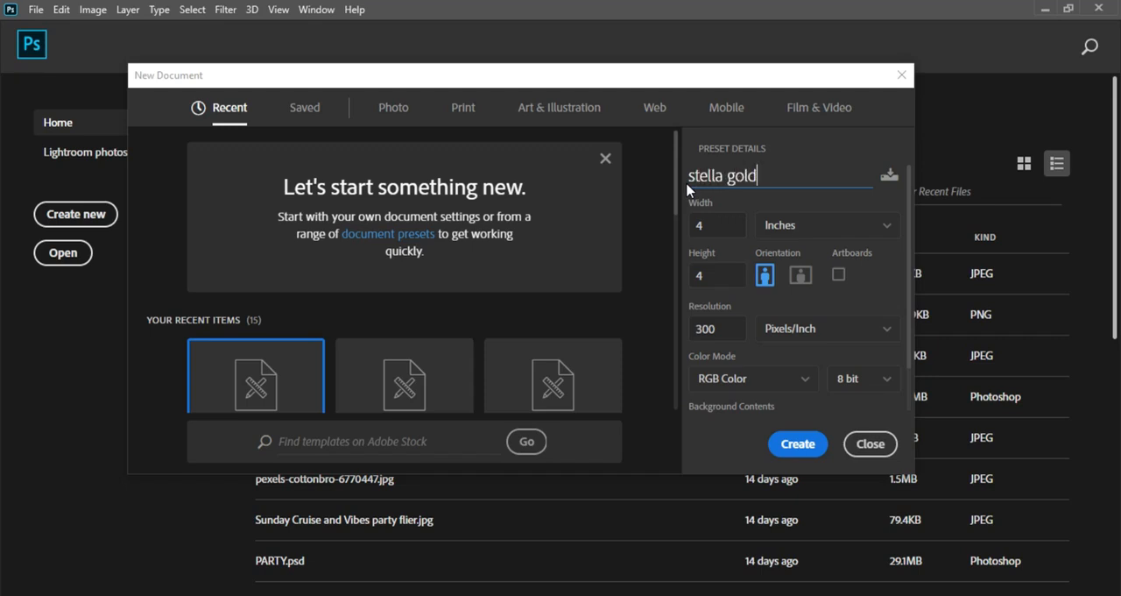
# Step: Create the document at 4 by 4 inches, 300 pixels/inch, in RGB Color with a white background
pyautogui.click(823, 231)
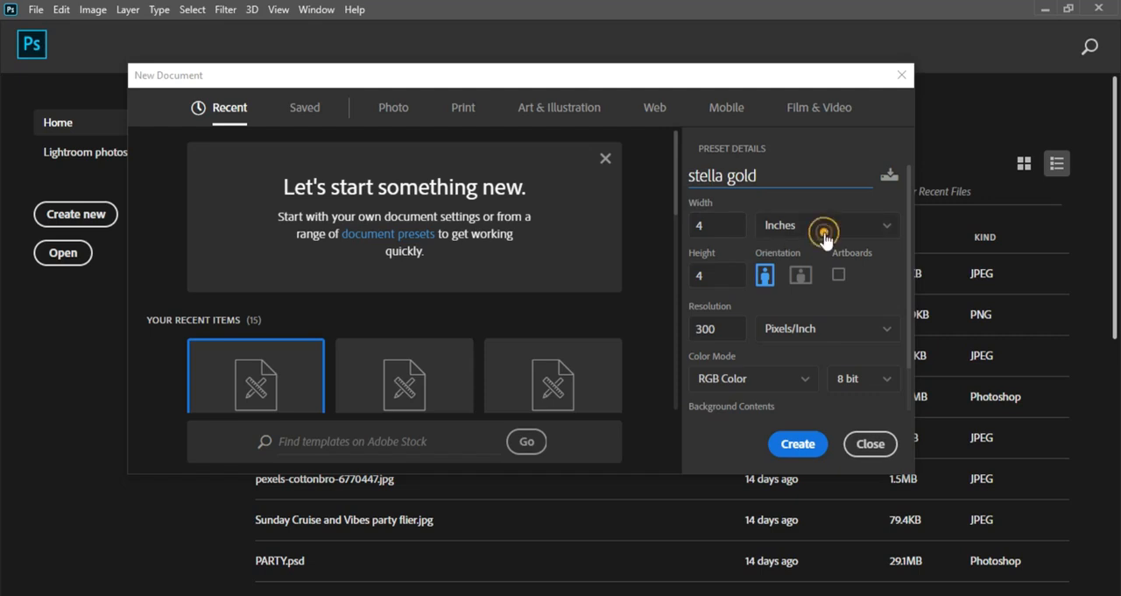
pyautogui.click(846, 279)
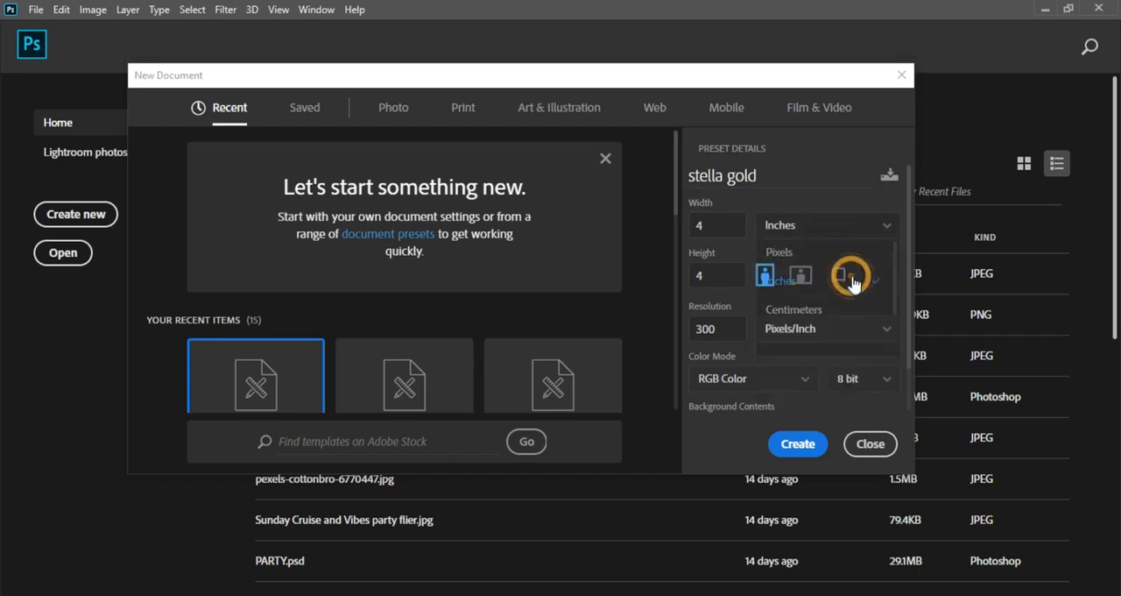
pyautogui.click(719, 224)
pyautogui.click(706, 286)
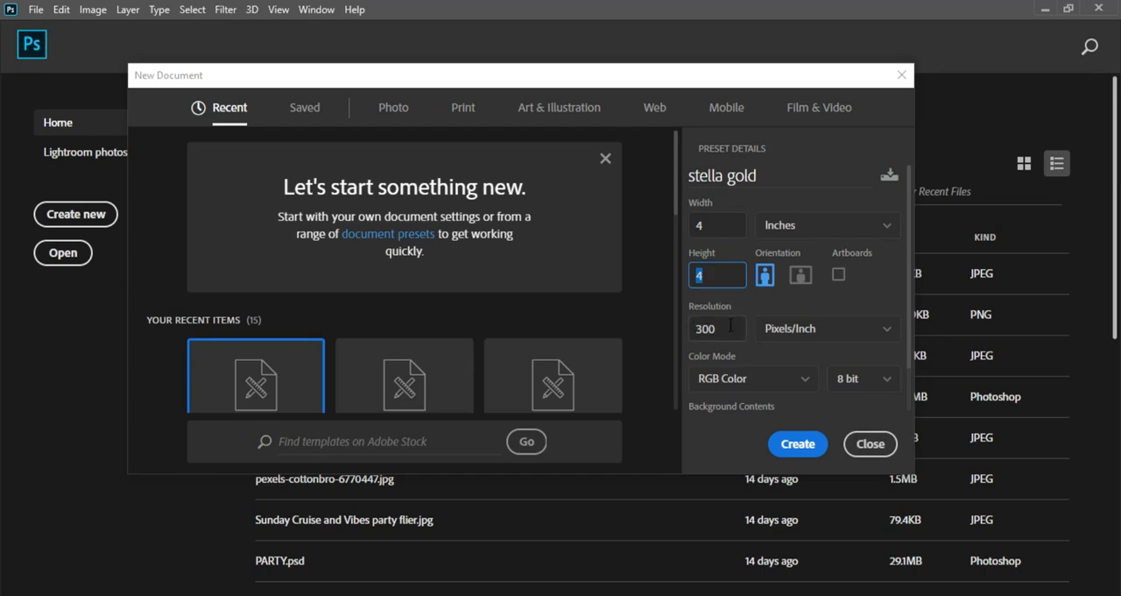
pyautogui.click(722, 329)
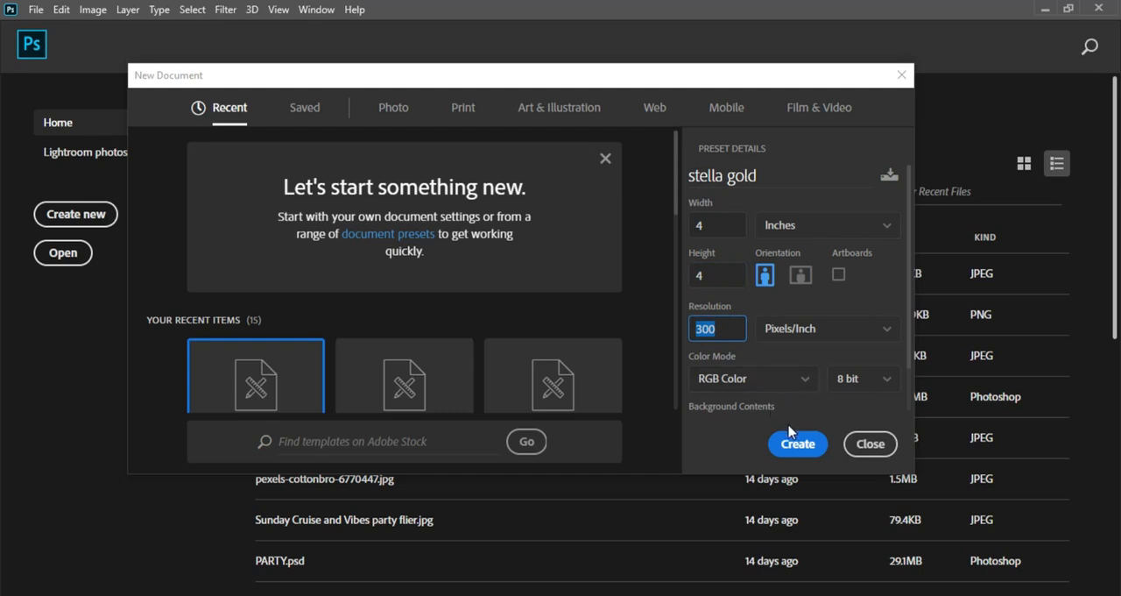
pyautogui.moveTo(909, 361); pyautogui.dragTo(909, 405)
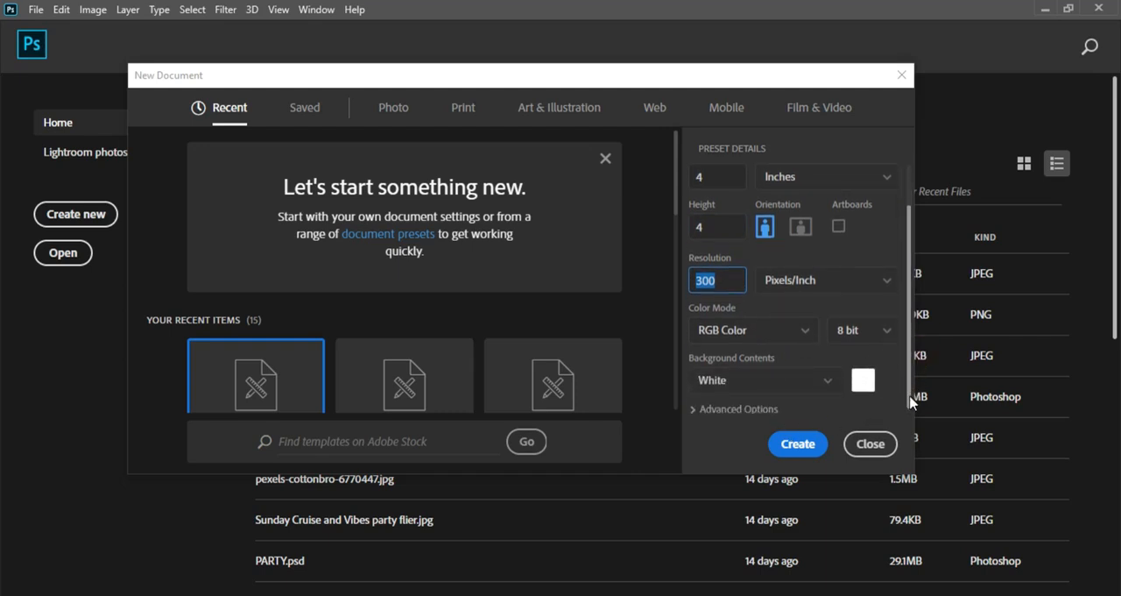
pyautogui.click(798, 444)
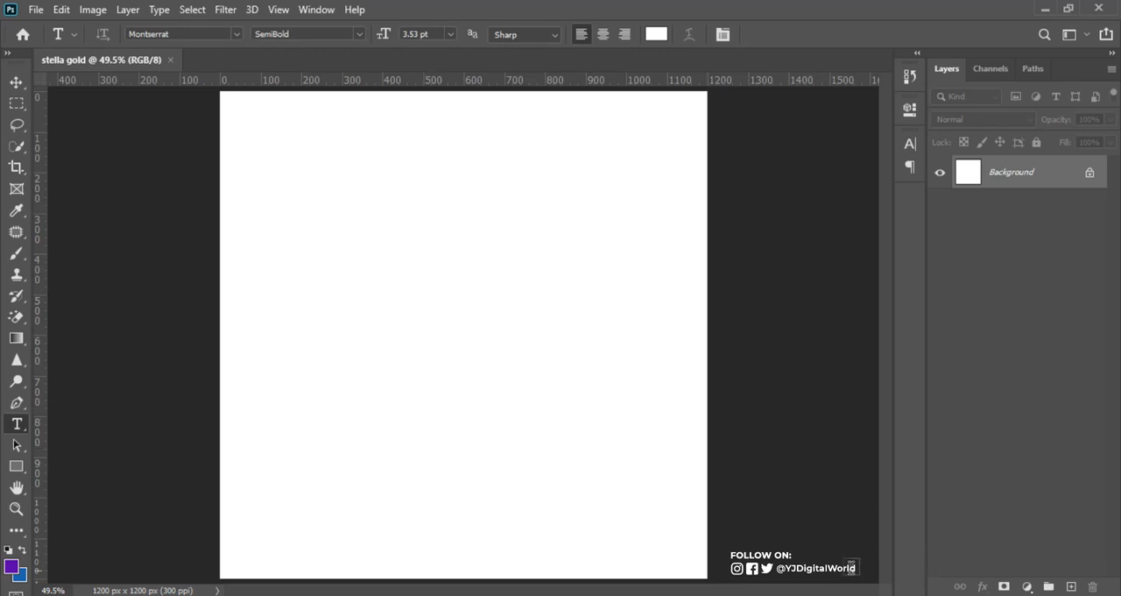
# Step: Switch to the Notepad notes and copy the solid fill color code 24020d
pyautogui.click(789, 594)
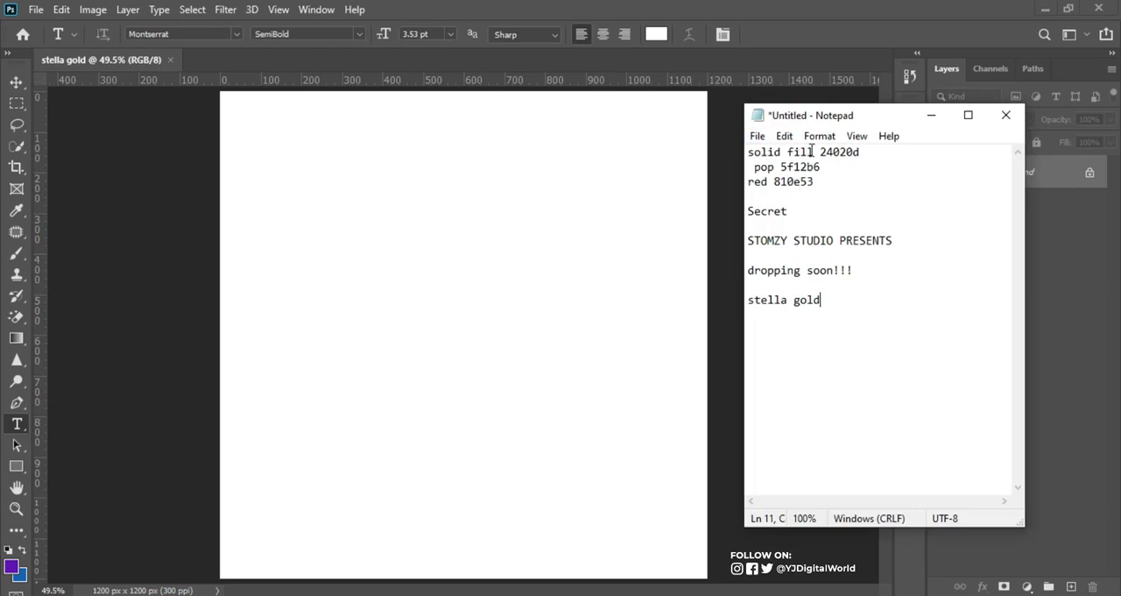
pyautogui.moveTo(819, 153); pyautogui.dragTo(876, 152)
pyautogui.hotkey('ctrl', 'c')
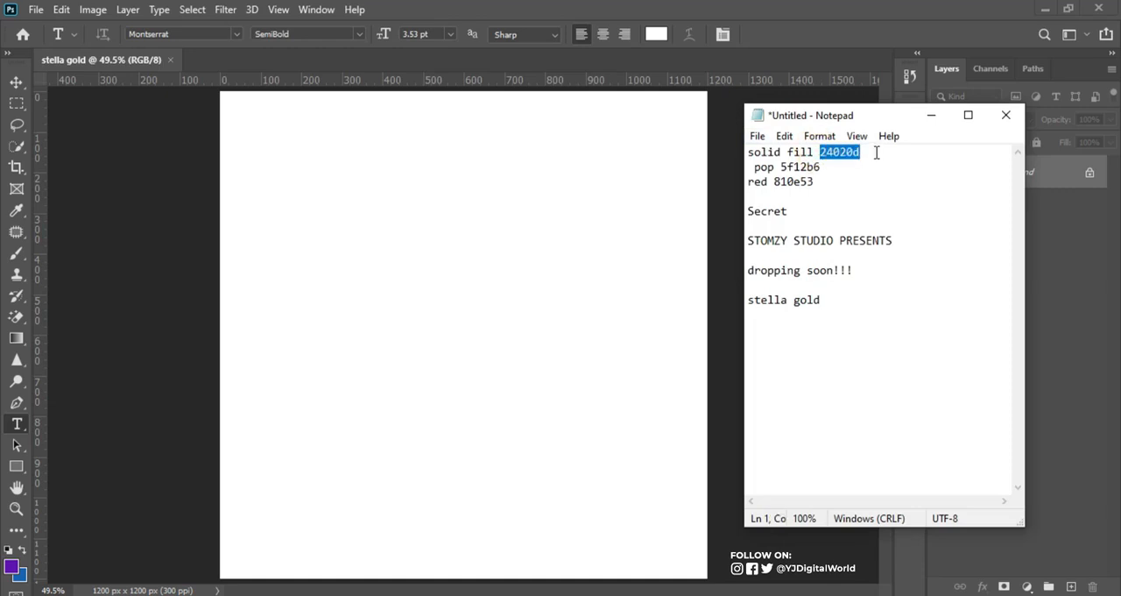
pyautogui.click(920, 66)
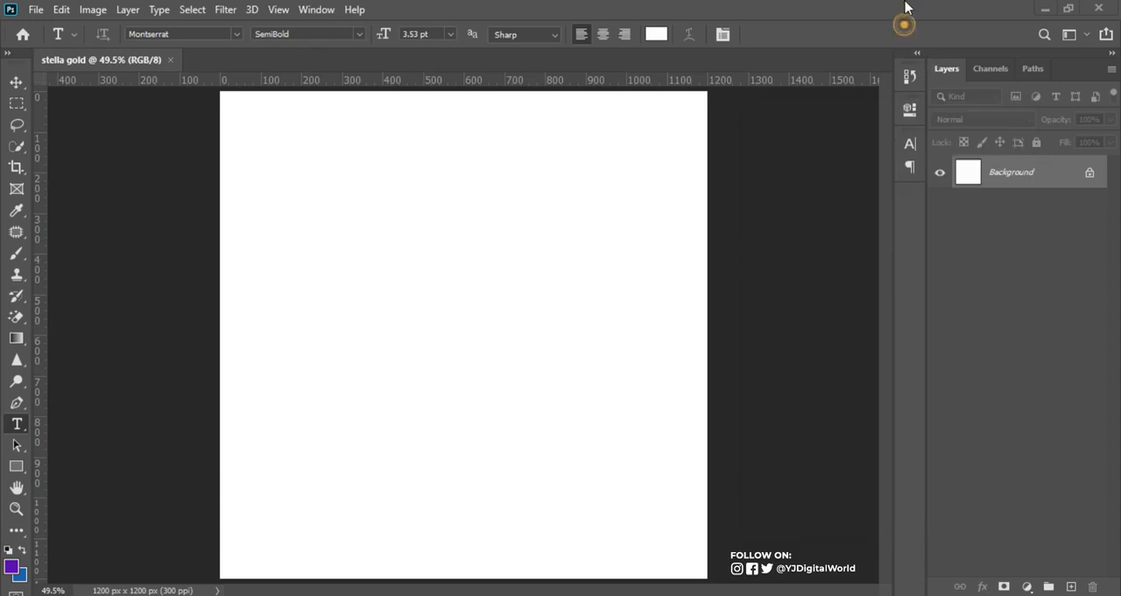
# Step: Add a Solid Color fill layer above the background using the copied color 24020d
pyautogui.click(1026, 586)
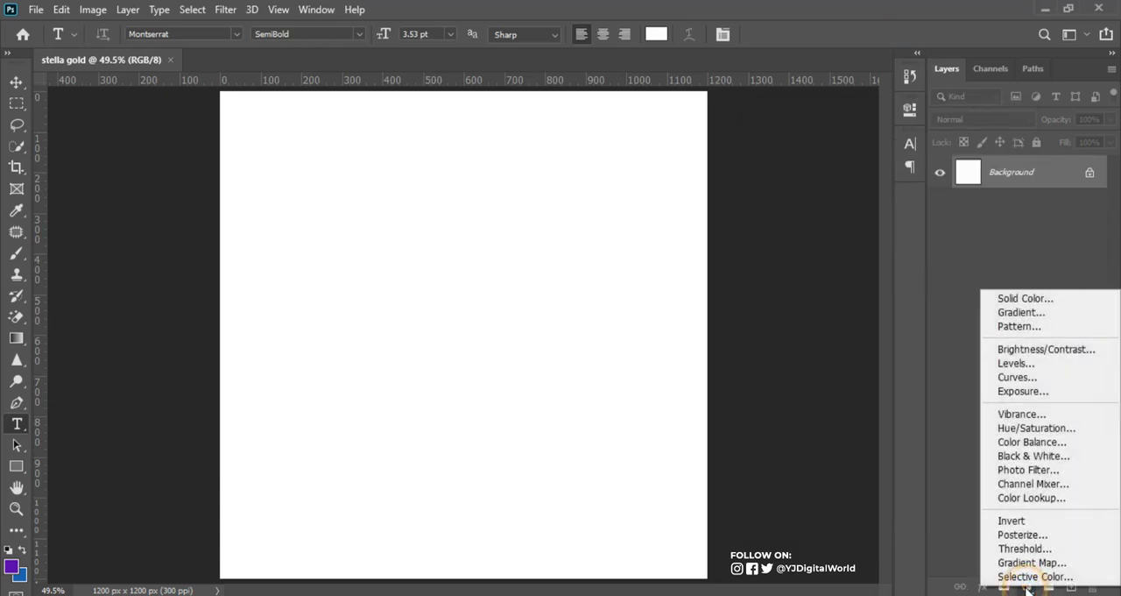
pyautogui.click(1020, 299)
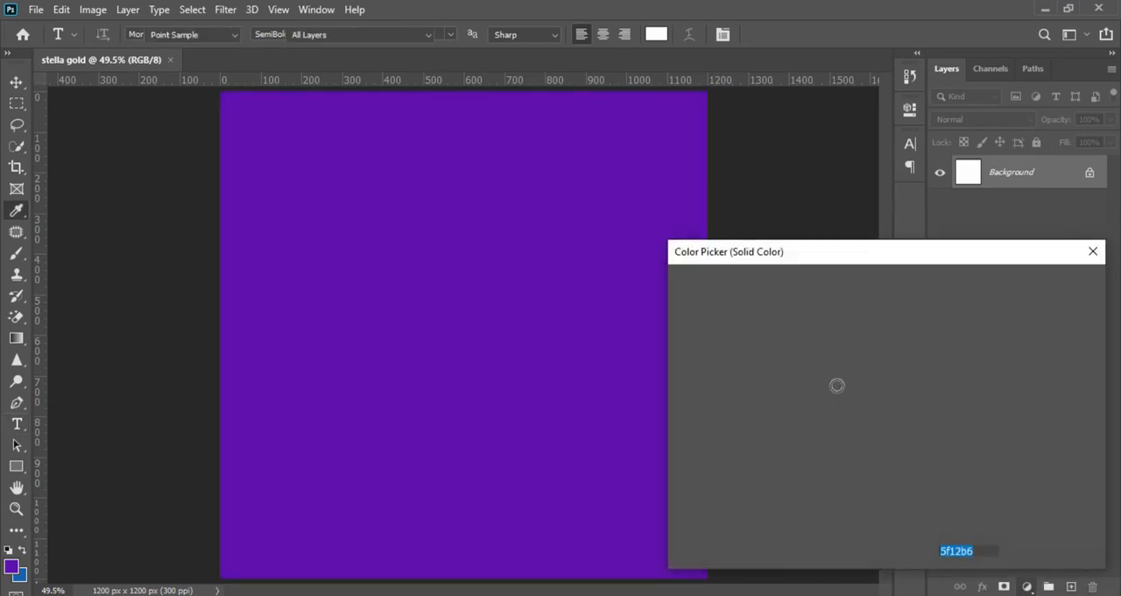
pyautogui.rightClick(953, 550)
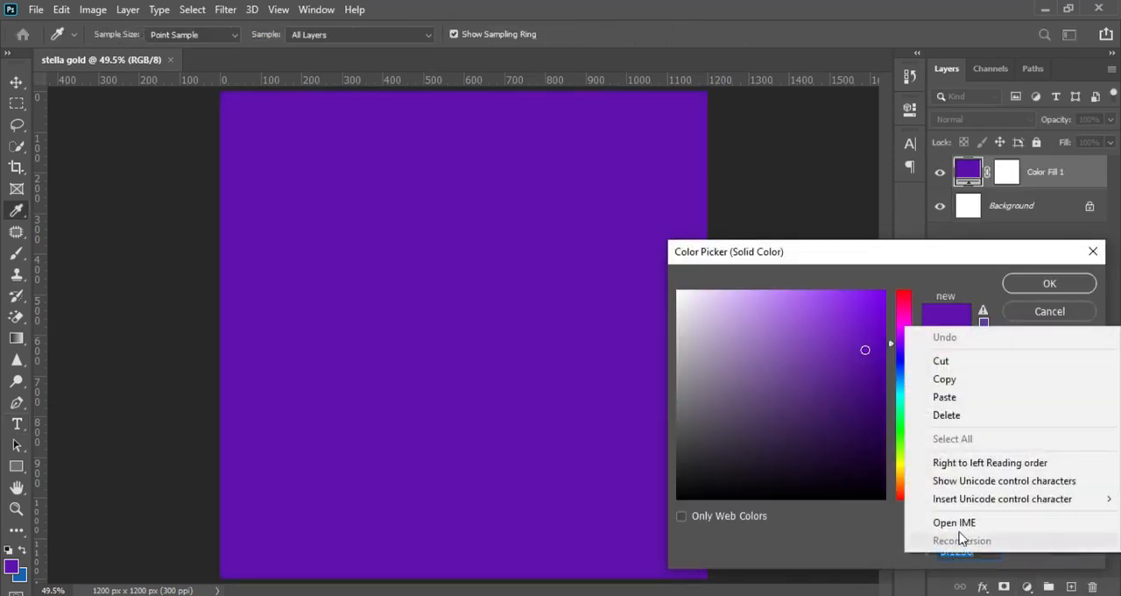
pyautogui.click(967, 396)
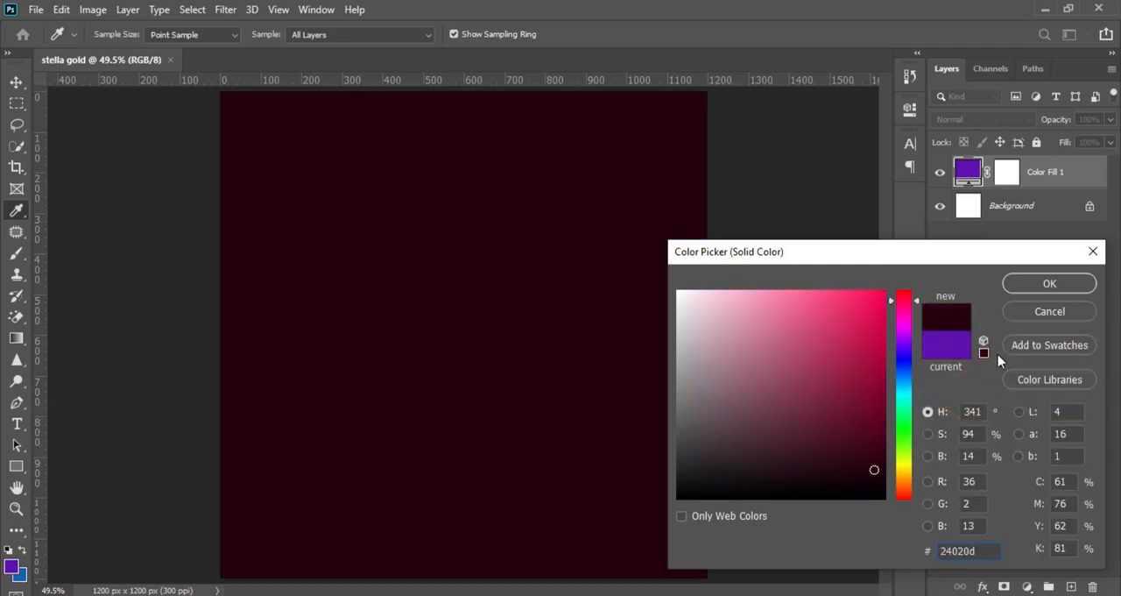
pyautogui.click(1048, 285)
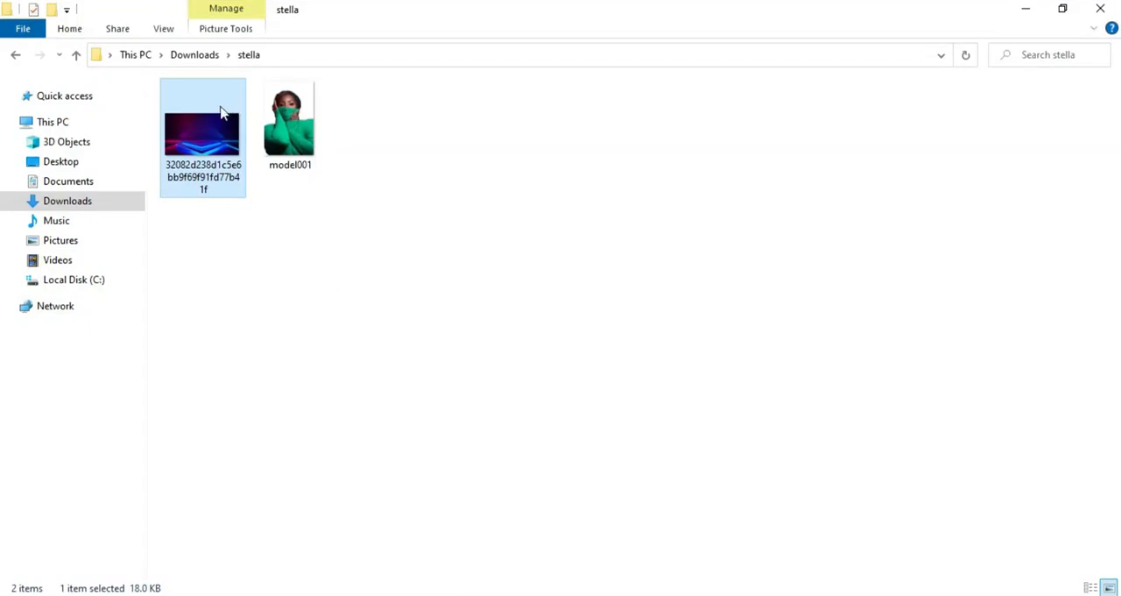
# Step: Place the red and blue neon stage image into the document above the color fill layer
pyautogui.click(210, 129)
pyautogui.moveTo(211, 129); pyautogui.dragTo(646, 485)
pyautogui.moveTo(545, 362); pyautogui.dragTo(545, 362)
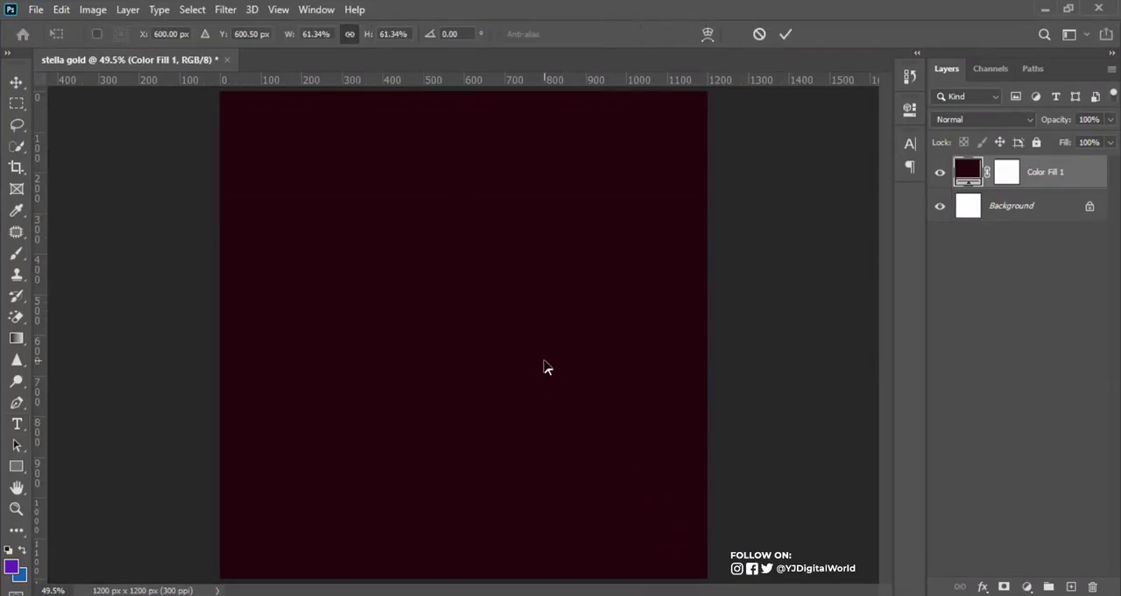
pyautogui.hotkey('ctrl', '-')
pyautogui.hotkey('ctrl', '-')
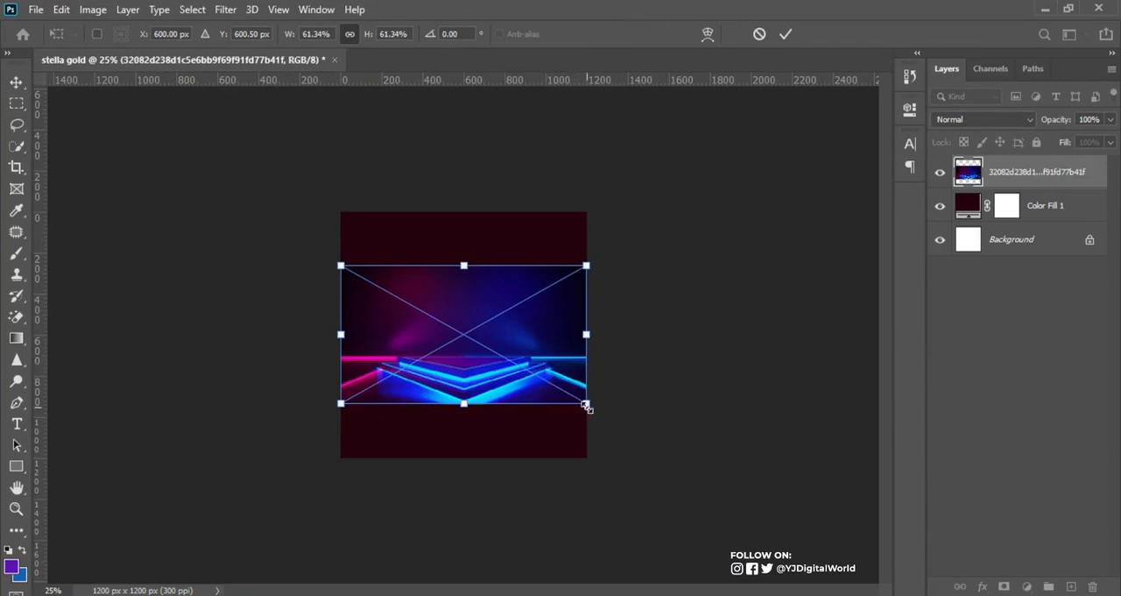
# Step: Enlarge the placed neon image to about 177% and move it down so only its red-to-blue gradient fills the canvas
pyautogui.moveTo(586, 405); pyautogui.dragTo(782, 518)
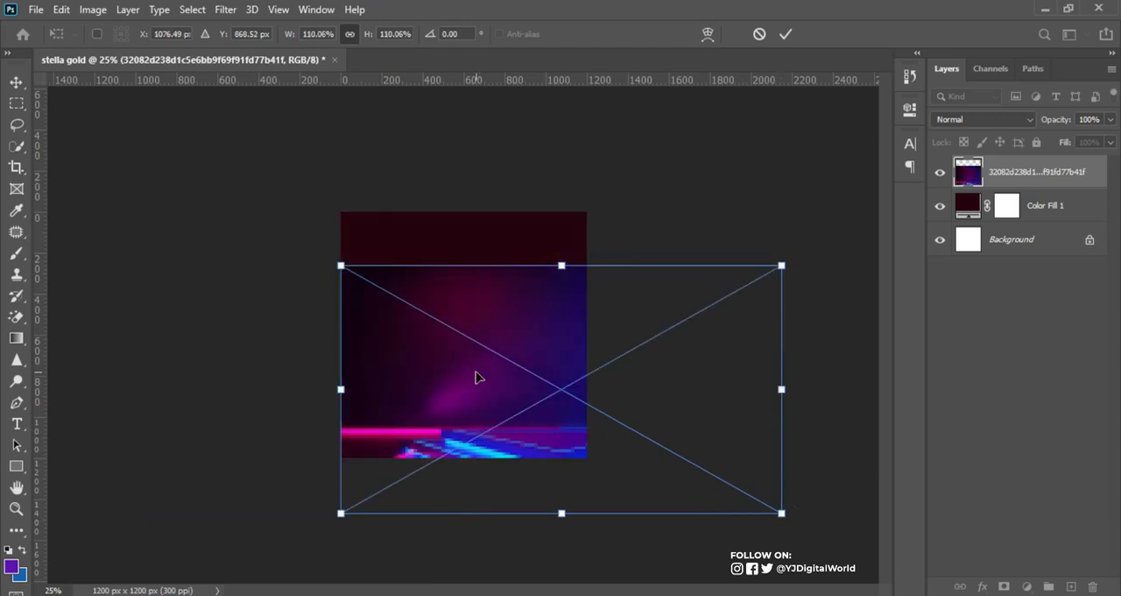
pyautogui.moveTo(491, 373); pyautogui.dragTo(395, 326)
pyautogui.moveTo(683, 458); pyautogui.dragTo(818, 534)
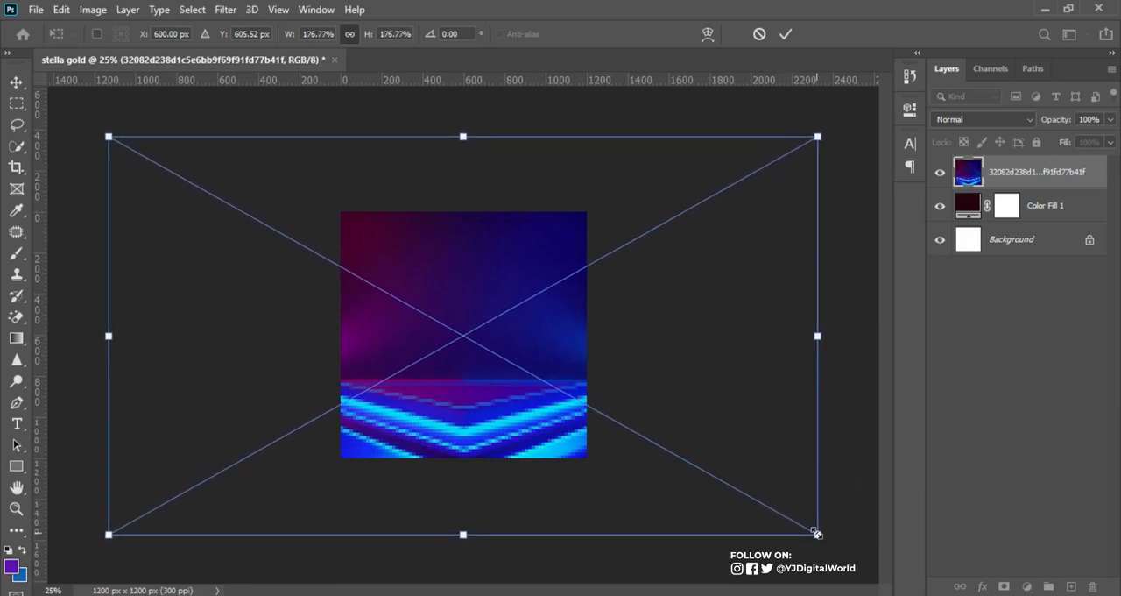
pyautogui.moveTo(535, 335); pyautogui.dragTo(539, 414)
pyautogui.press('t')
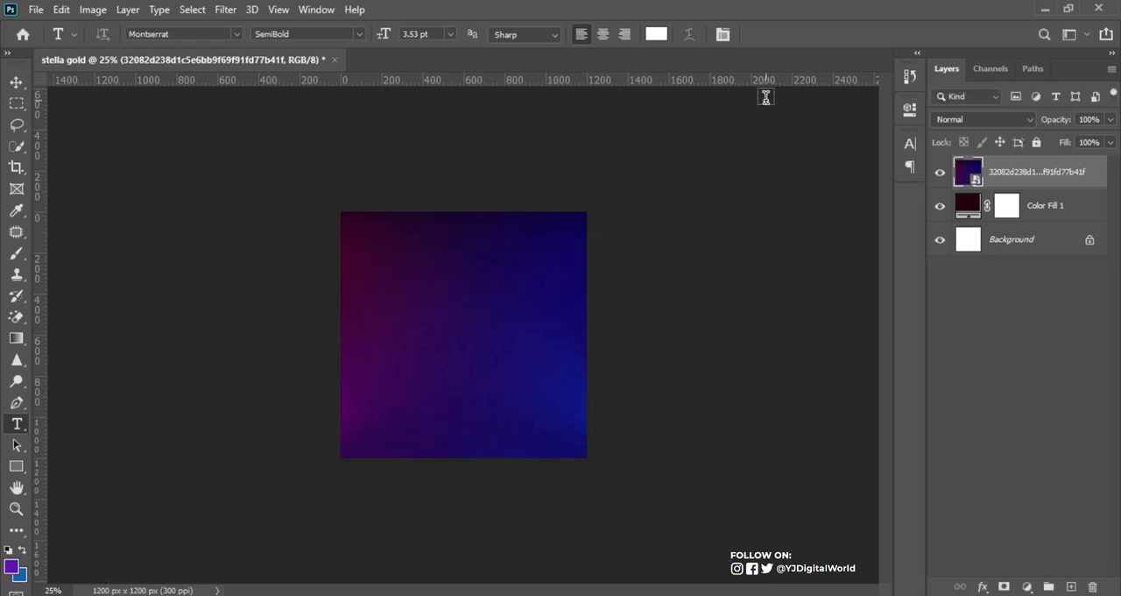
pyautogui.hotkey('ctrl', '0')
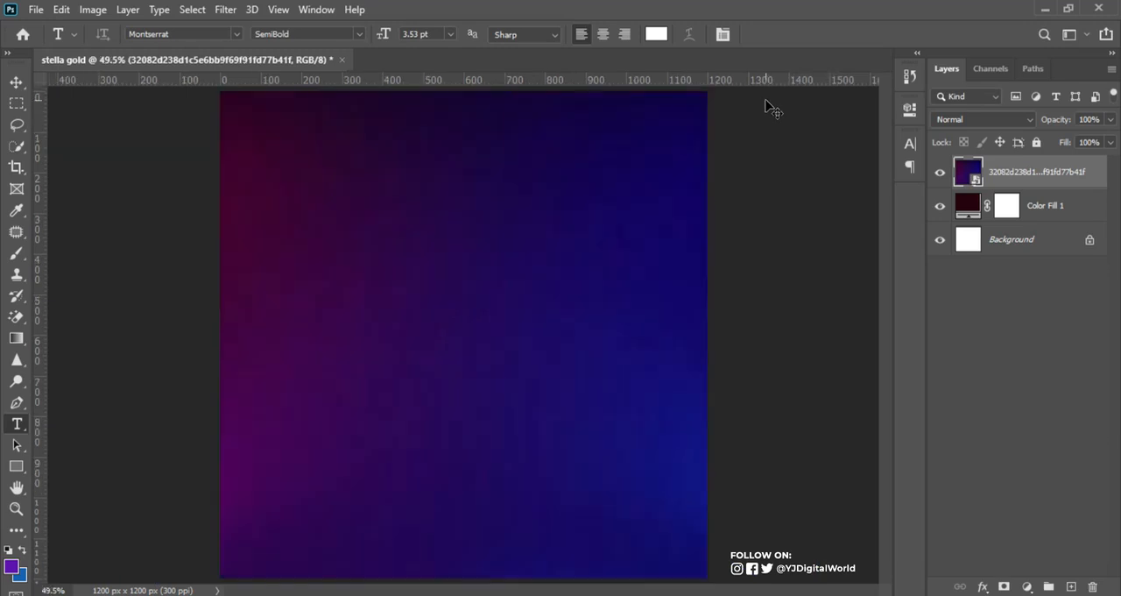
pyautogui.hotkey('ctrl', '-')
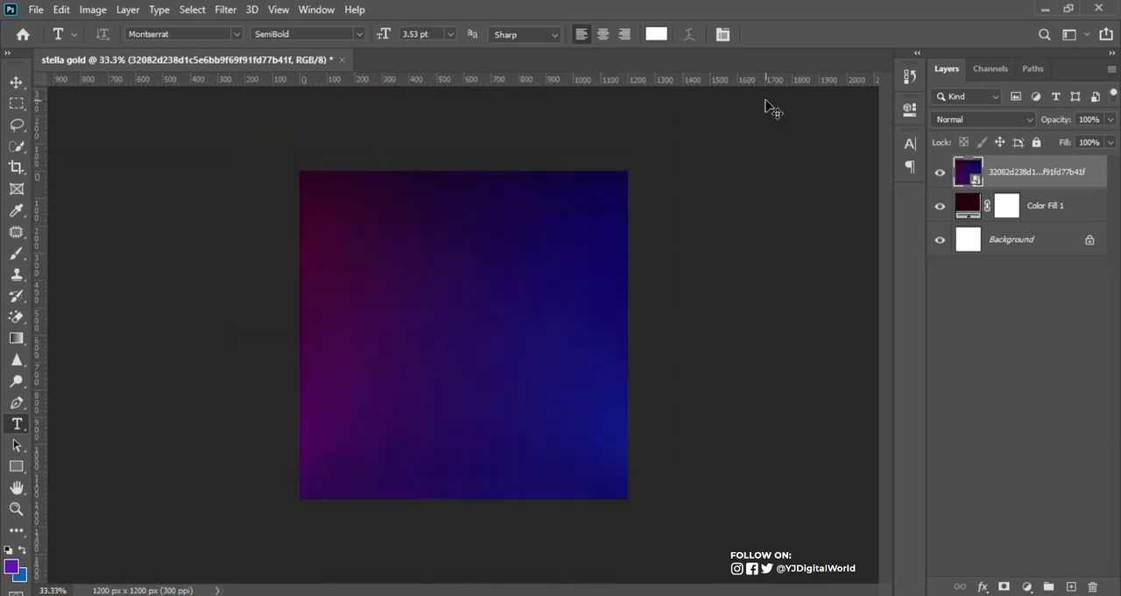
pyautogui.hotkey('ctrl', '0')
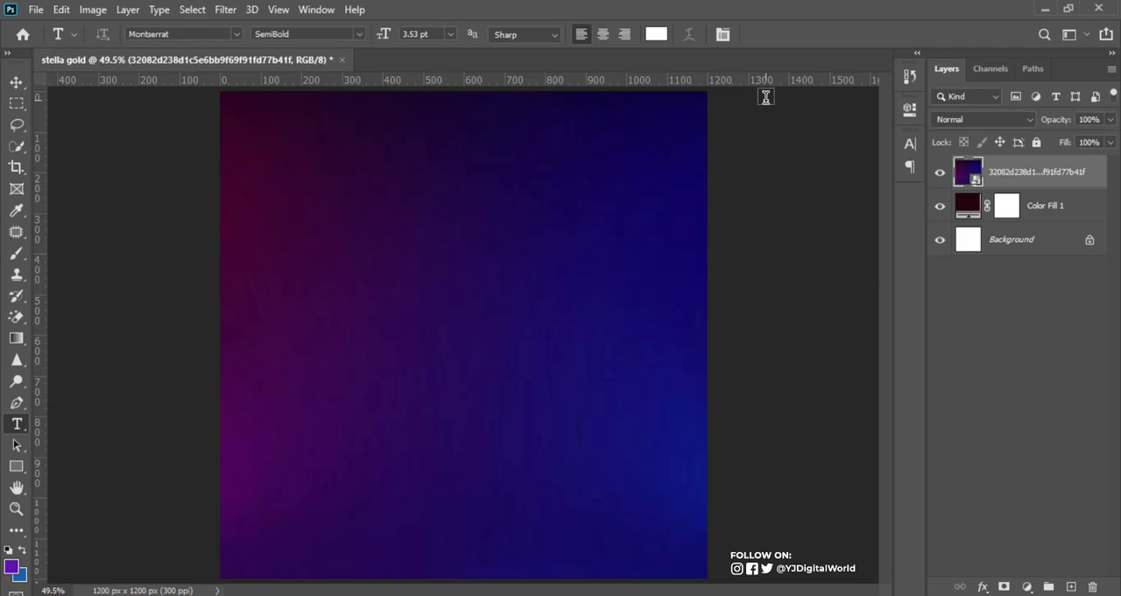
# Step: Create a layer named "BG NOise" in Soft Light mode, filled with the Soft-Light-neutral 50% gray
pyautogui.keyDown('alt'); pyautogui.click(1070, 587); pyautogui.keyUp('alt')
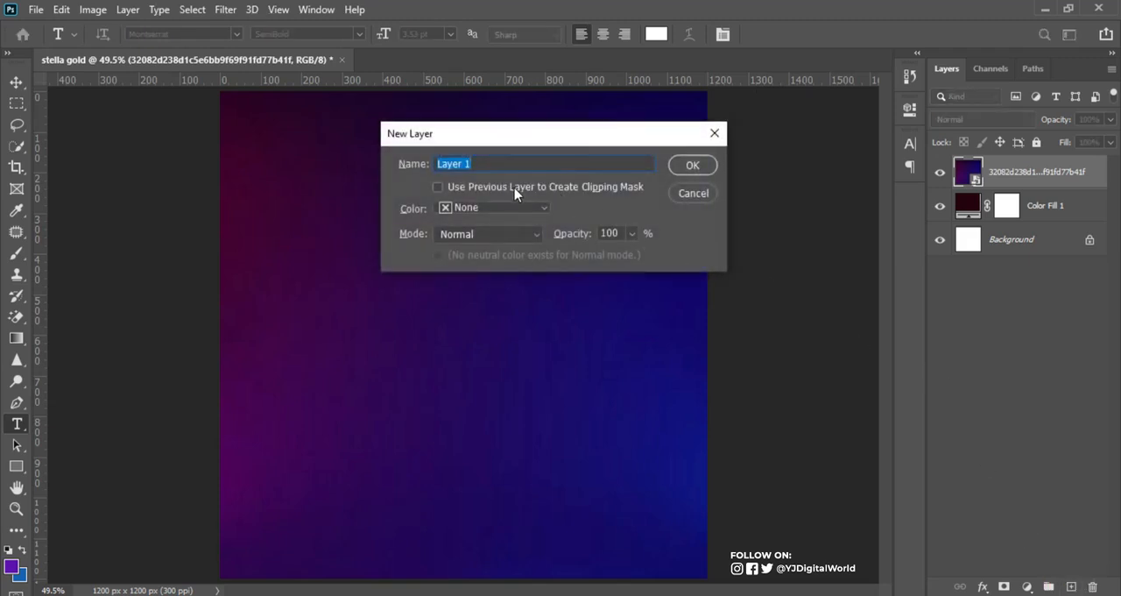
pyautogui.write('no')
pyautogui.press('BackSpace')
pyautogui.press('BackSpace')
pyautogui.write('BG NOise')
pyautogui.click(500, 240)
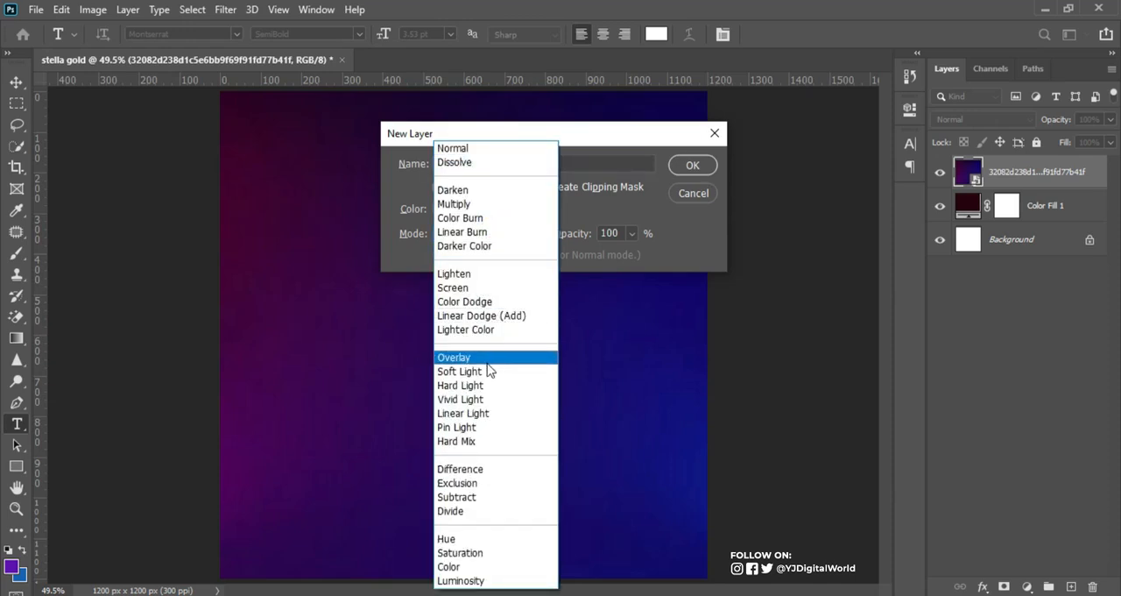
pyautogui.click(480, 377)
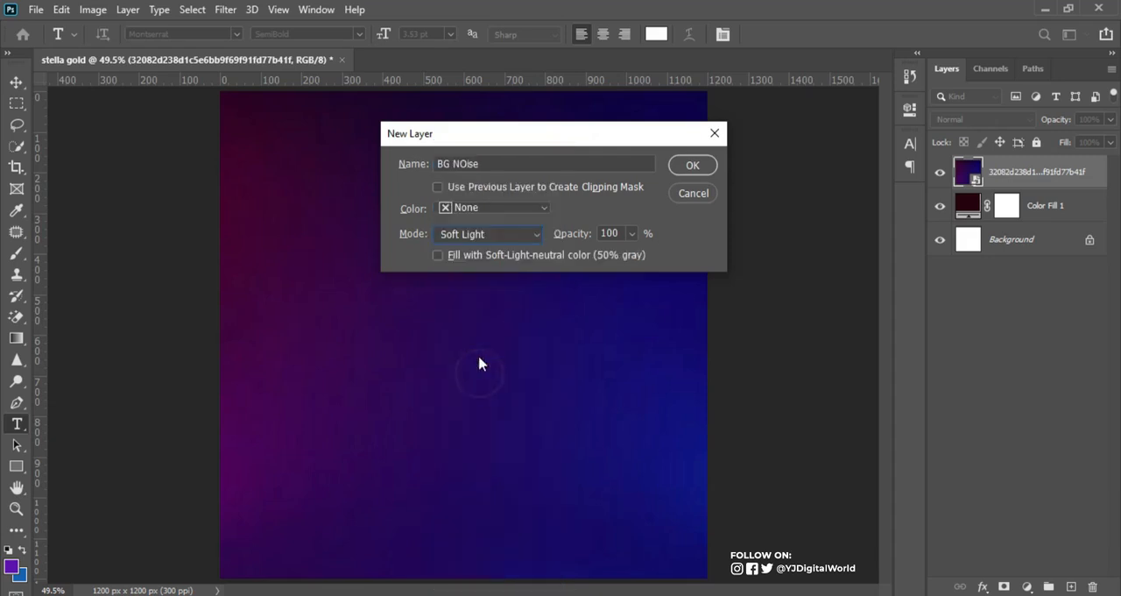
pyautogui.click(526, 261)
pyautogui.click(700, 169)
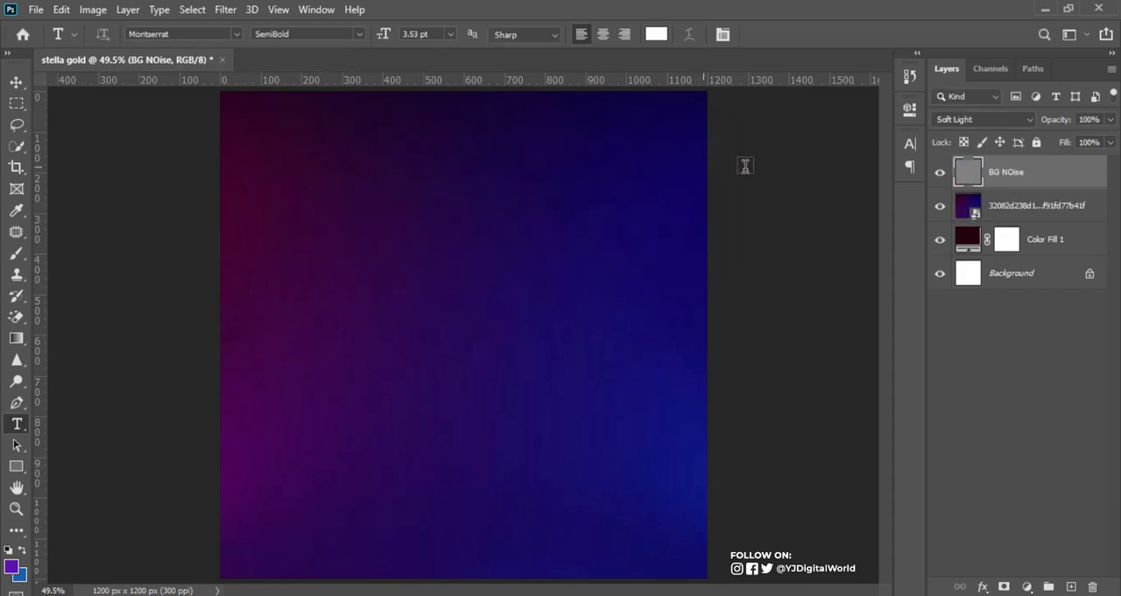
# Step: Convert the BG NOise layer to a smart object and apply an Add Noise filter of 10.12% with Uniform distribution
pyautogui.rightClick(1051, 180)
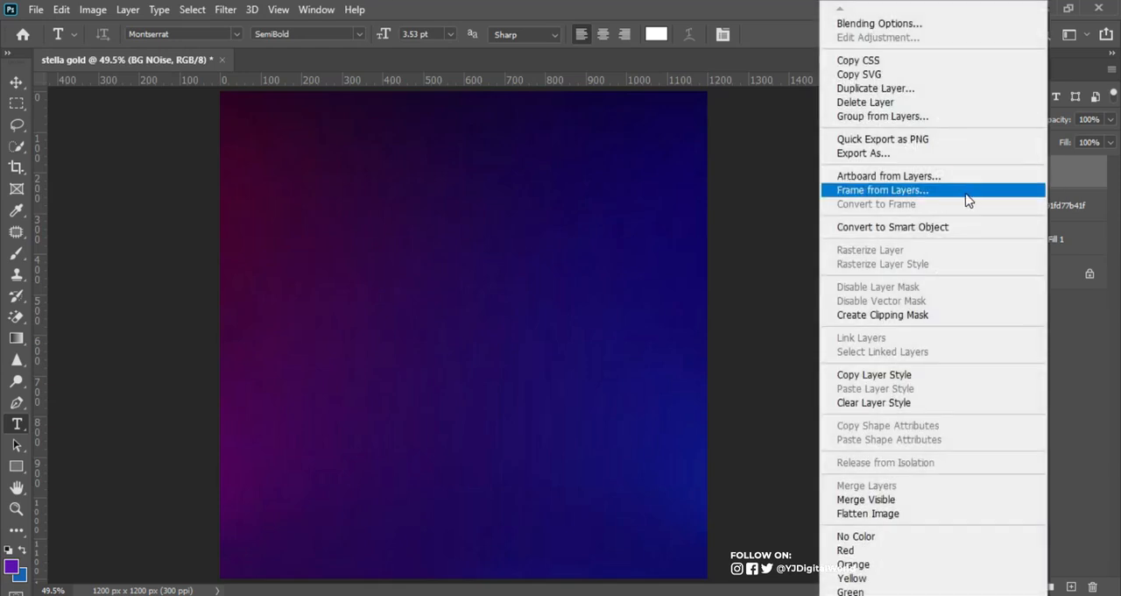
pyautogui.click(854, 226)
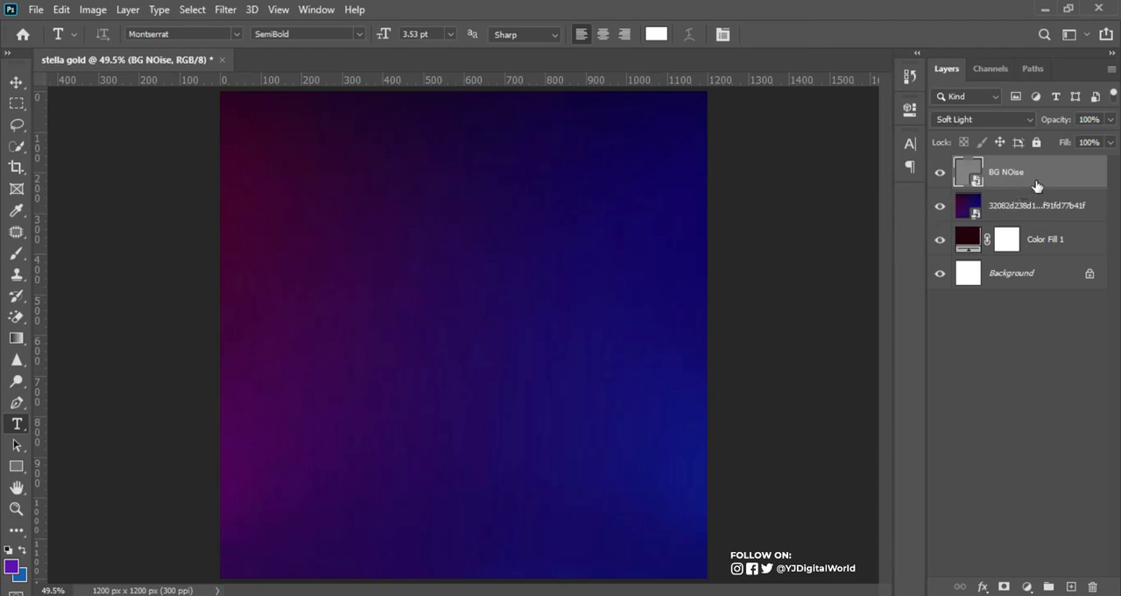
pyautogui.click(224, 10)
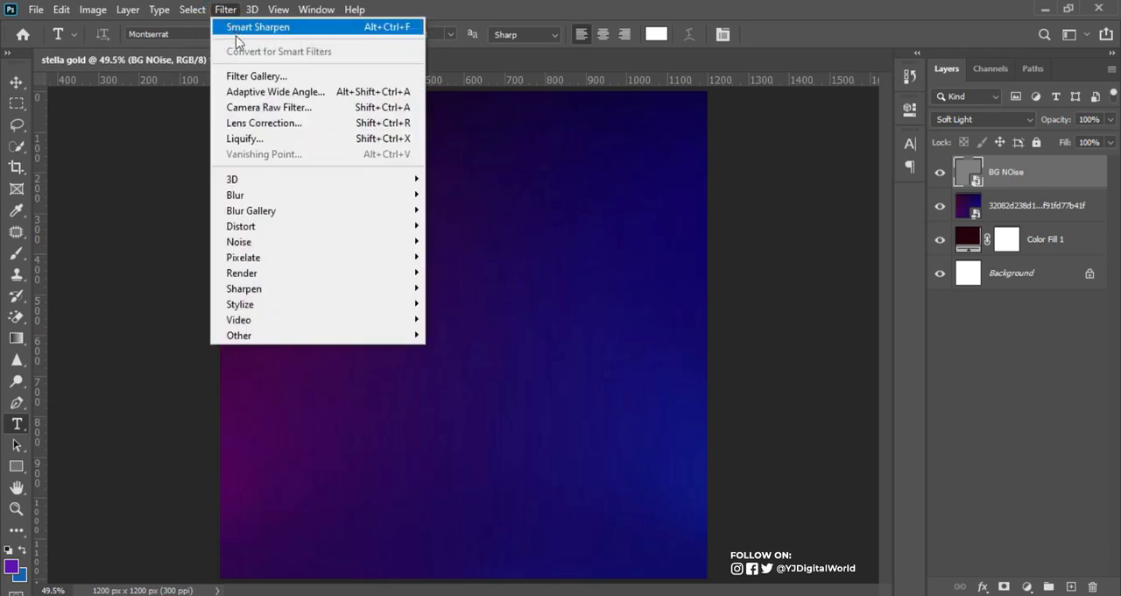
pyautogui.moveTo(309, 249)
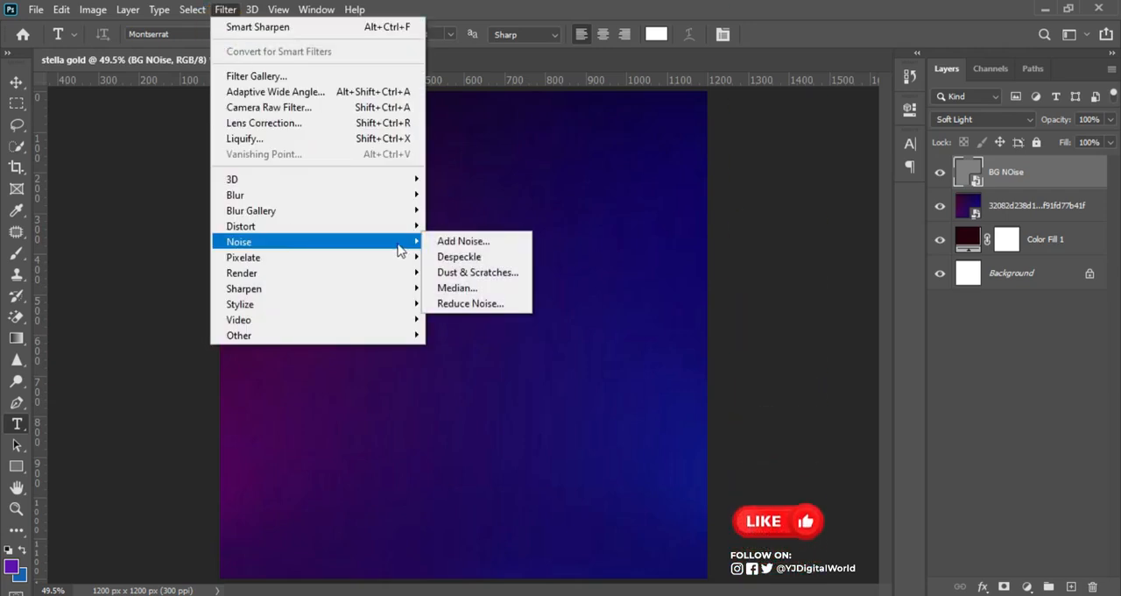
pyautogui.click(462, 241)
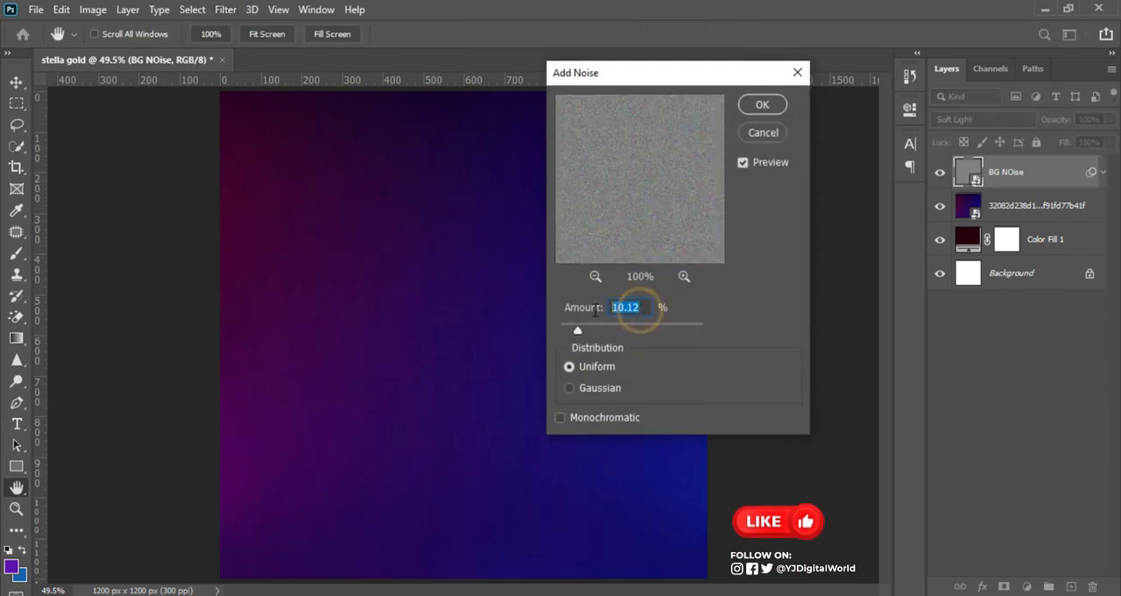
pyautogui.click(764, 105)
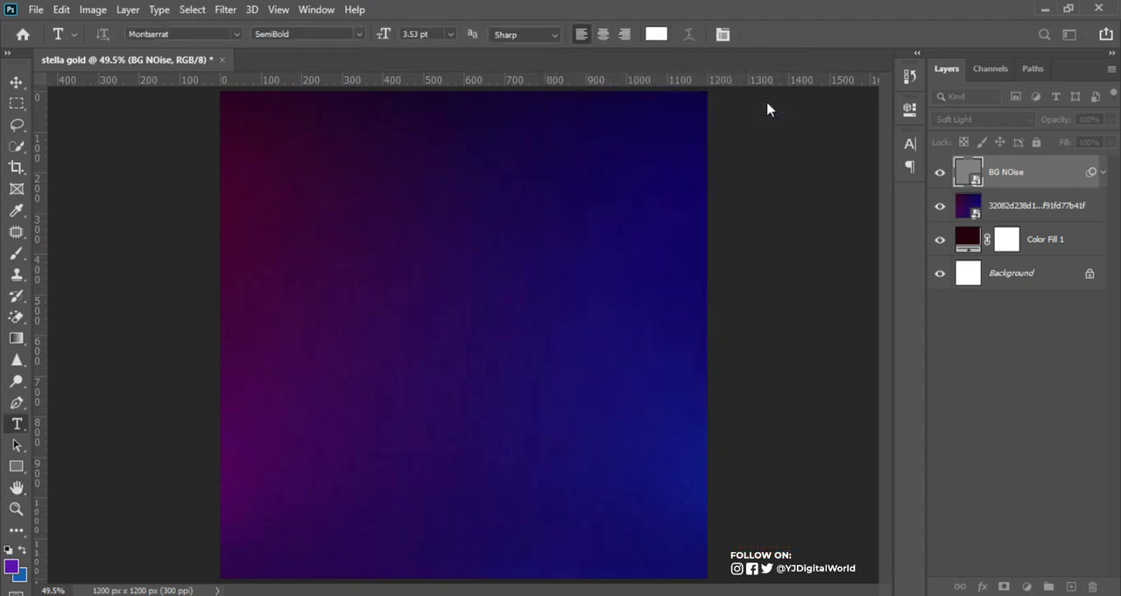
pyautogui.click(1103, 174)
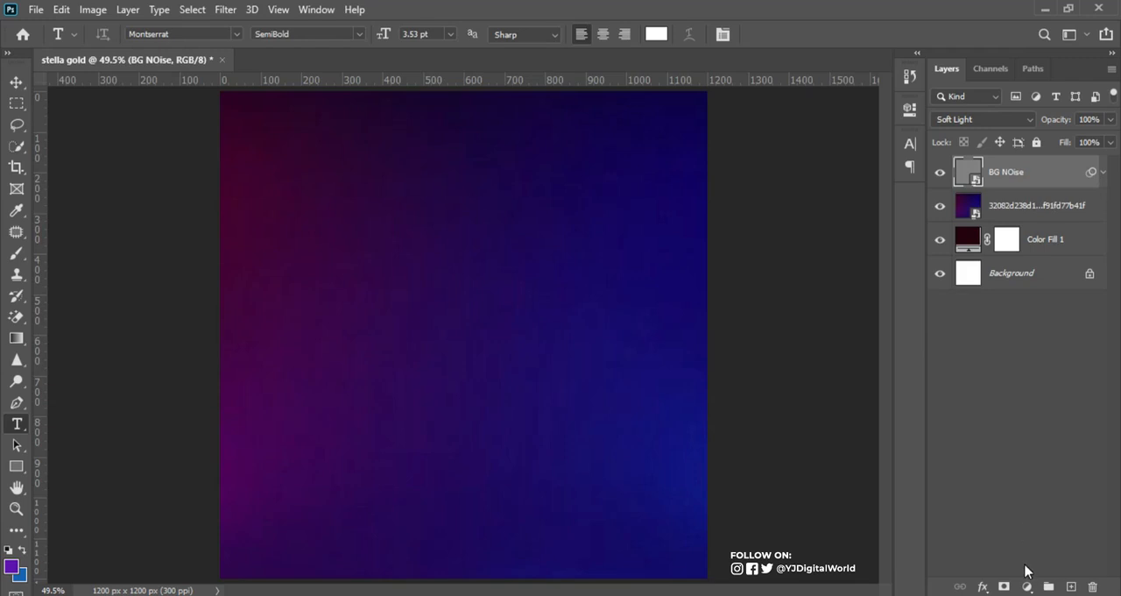
# Step: Add a Color Balance adjustment layer above BG NOise with midtones at Cyan-Red -13, Magenta-Green +21 and Yellow-Blue -28
pyautogui.click(1028, 587)
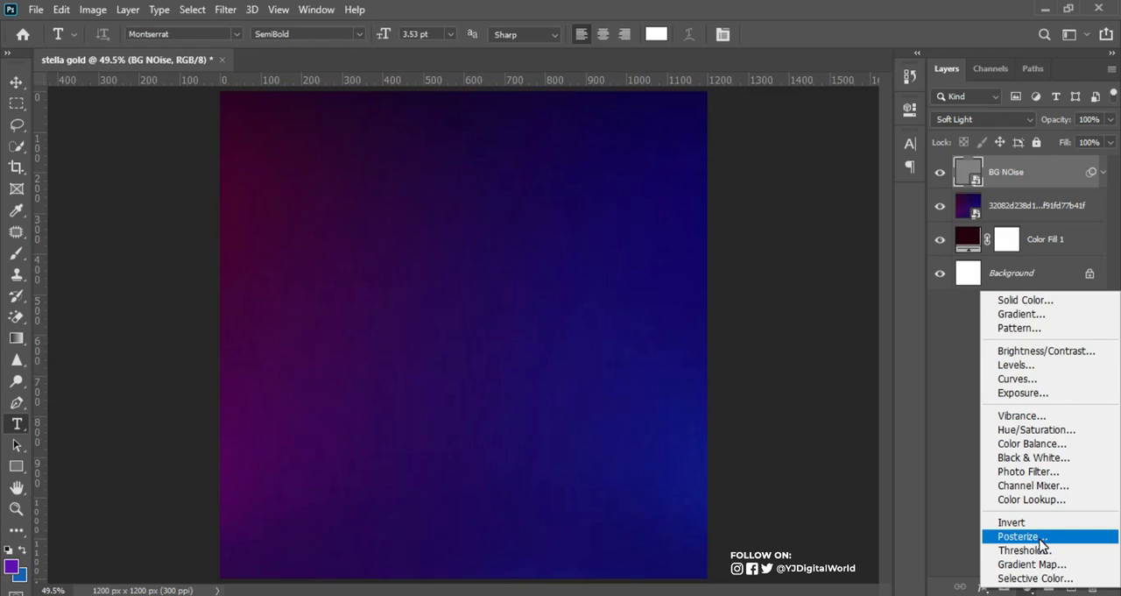
pyautogui.click(1048, 443)
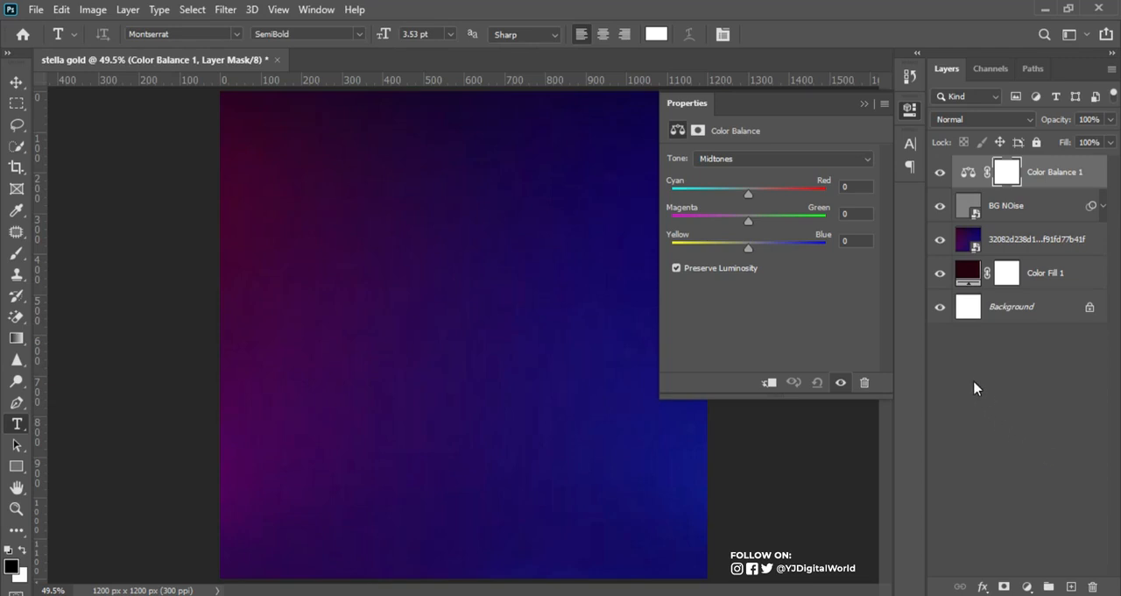
pyautogui.click(749, 195)
pyautogui.moveTo(749, 194); pyautogui.dragTo(738, 200)
pyautogui.moveTo(749, 221); pyautogui.dragTo(764, 226)
pyautogui.moveTo(763, 225); pyautogui.dragTo(765, 227)
pyautogui.click(746, 250)
pyautogui.moveTo(746, 250); pyautogui.dragTo(726, 254)
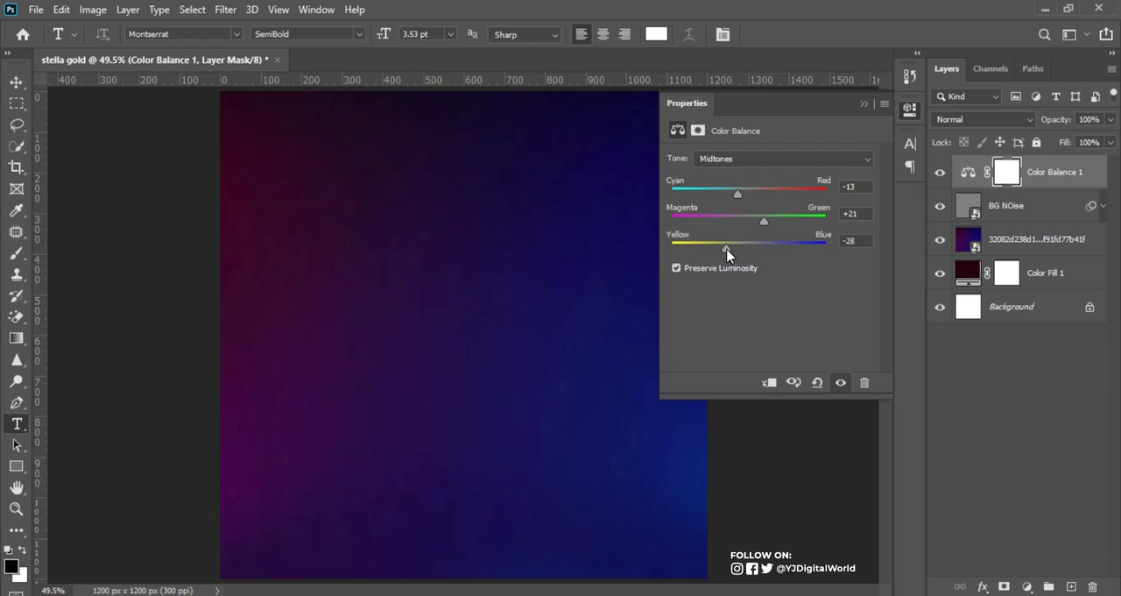
pyautogui.click(18, 83)
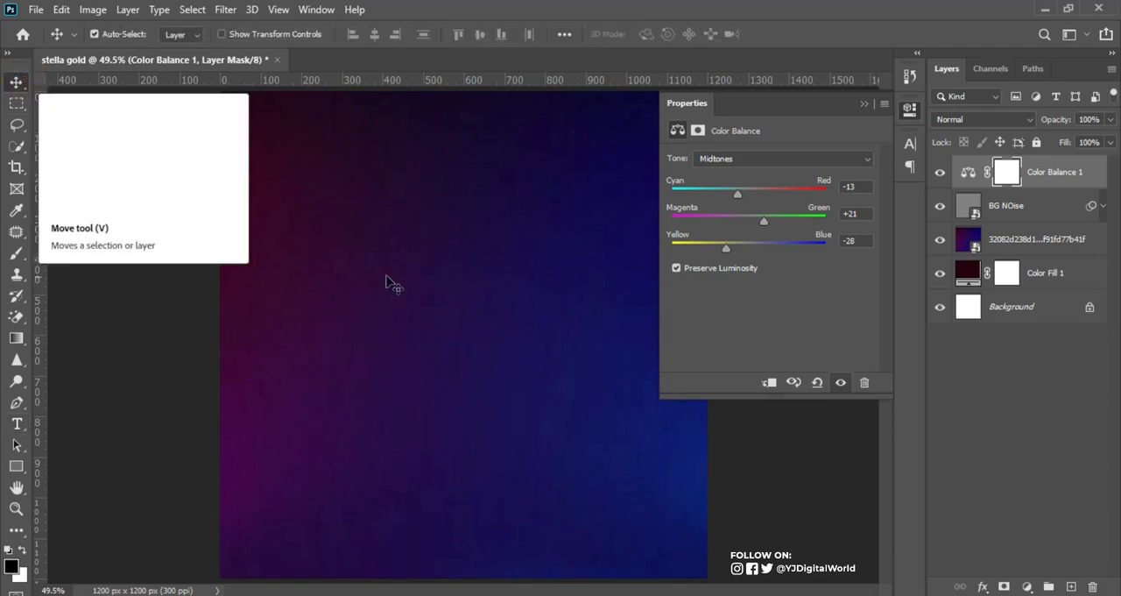
pyautogui.click(863, 105)
pyautogui.click(864, 105)
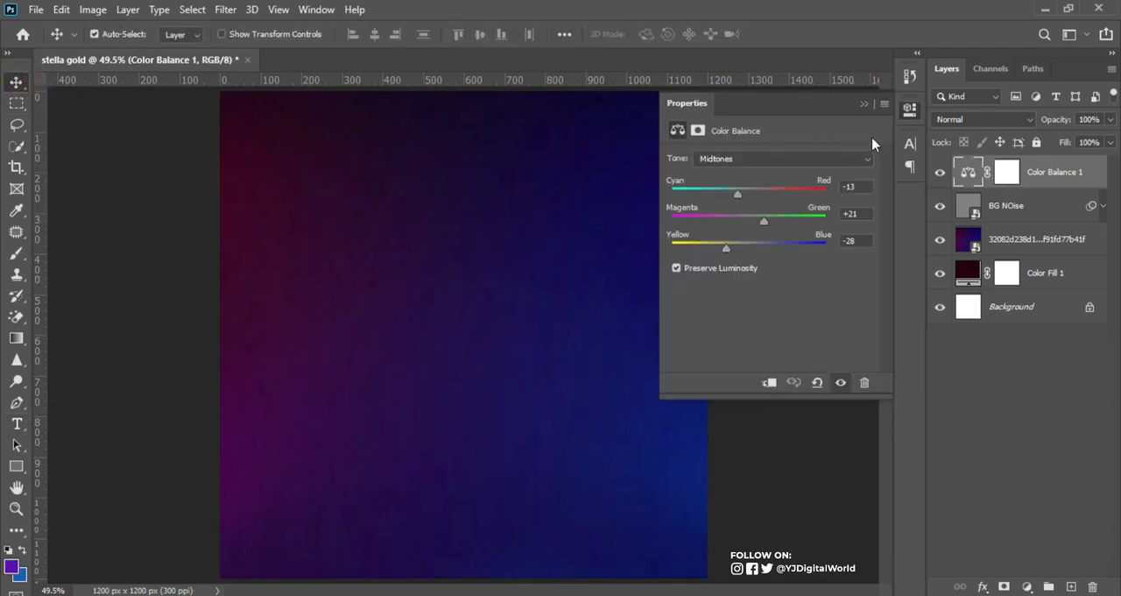
pyautogui.click(864, 105)
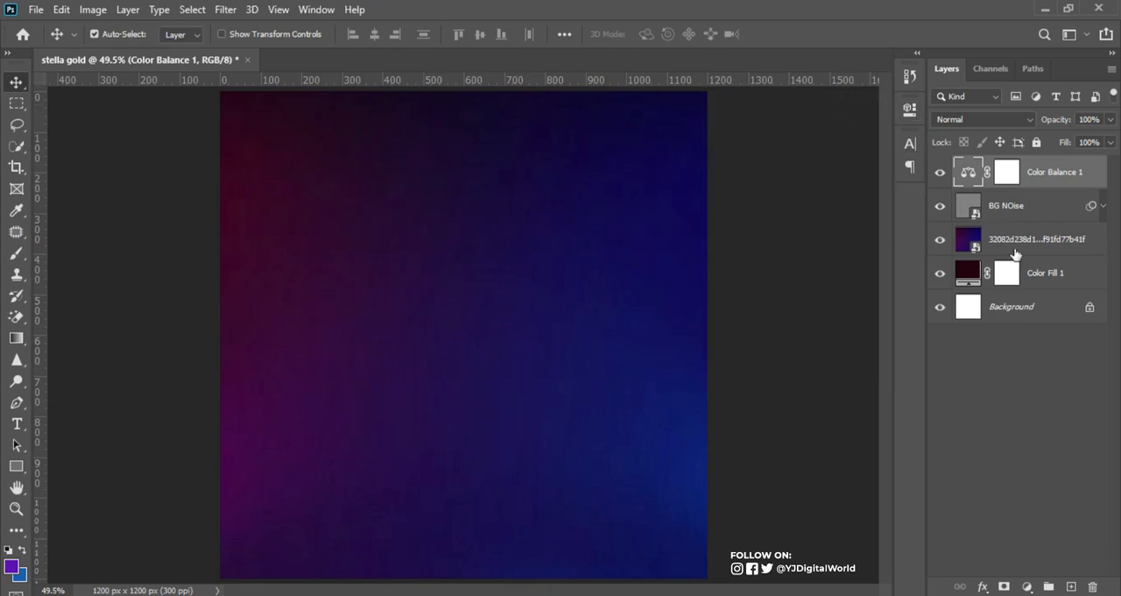
# Step: Set the placed neon image layer's blend mode to Screen and compare the background with and without the Color Balance adjustment
pyautogui.click(1043, 252)
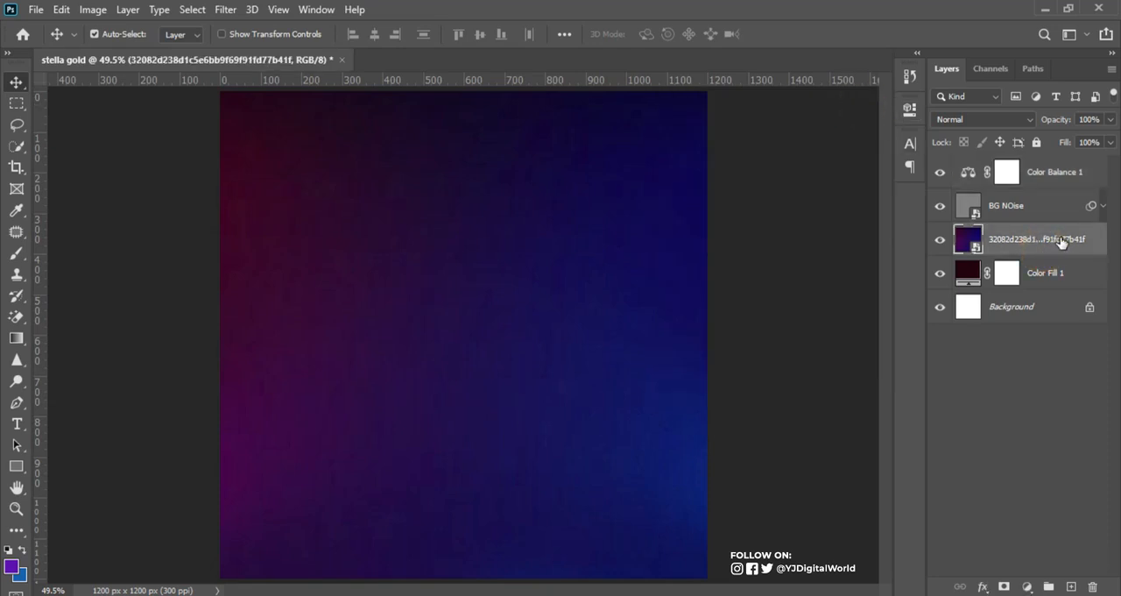
pyautogui.click(1014, 119)
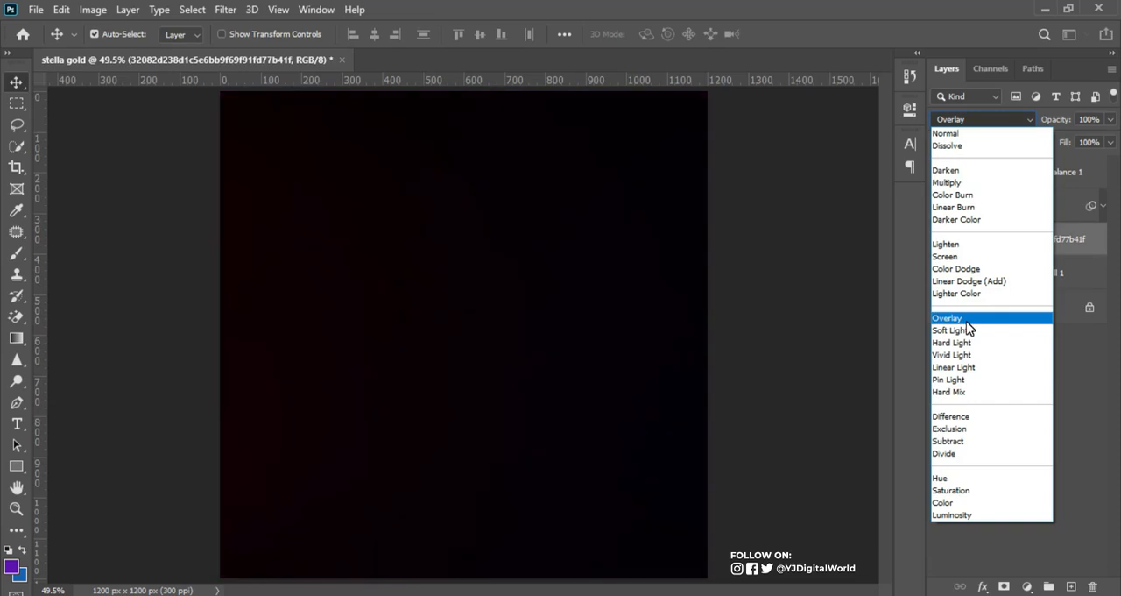
pyautogui.click(965, 259)
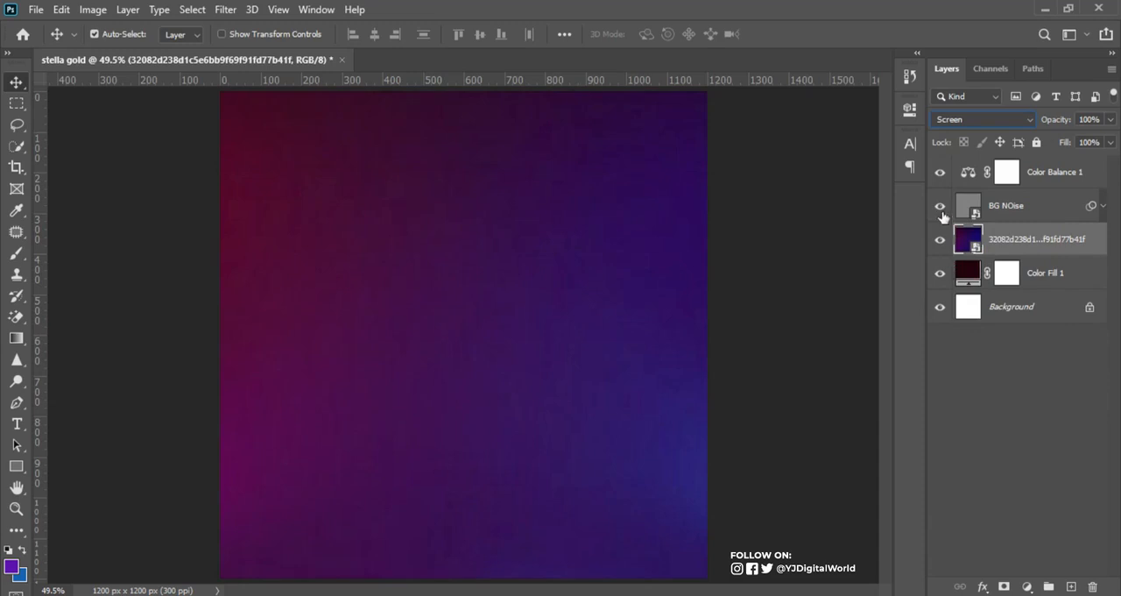
pyautogui.click(942, 176)
pyautogui.click(941, 175)
# Step: Group all layers from Color Balance 1 down to Color Fill 1 and name the group BG
pyautogui.click(1066, 174)
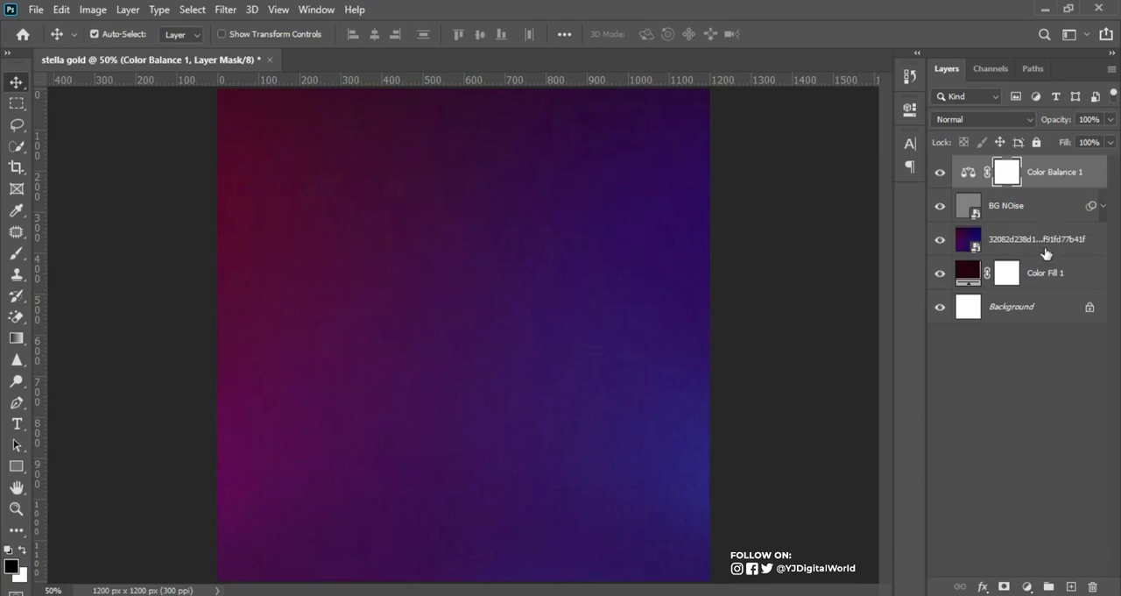
pyautogui.keyDown('shift'); pyautogui.click(1053, 276); pyautogui.keyUp('shift')
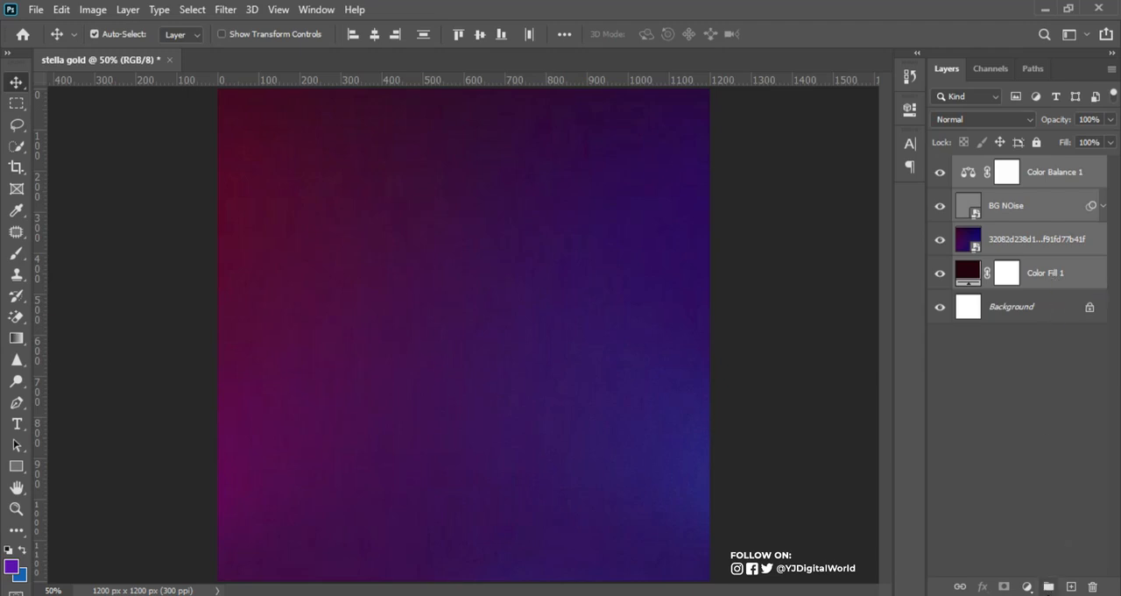
pyautogui.click(1049, 586)
pyautogui.click(1003, 166)
pyautogui.doubleClick(1003, 165)
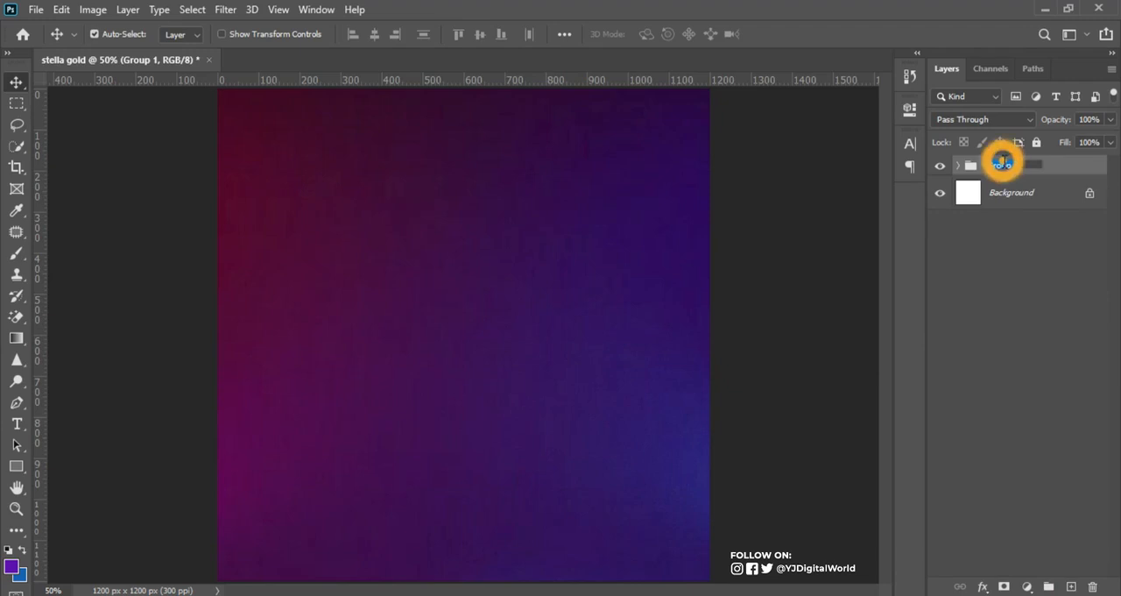
pyautogui.write('b')
pyautogui.press('Return')
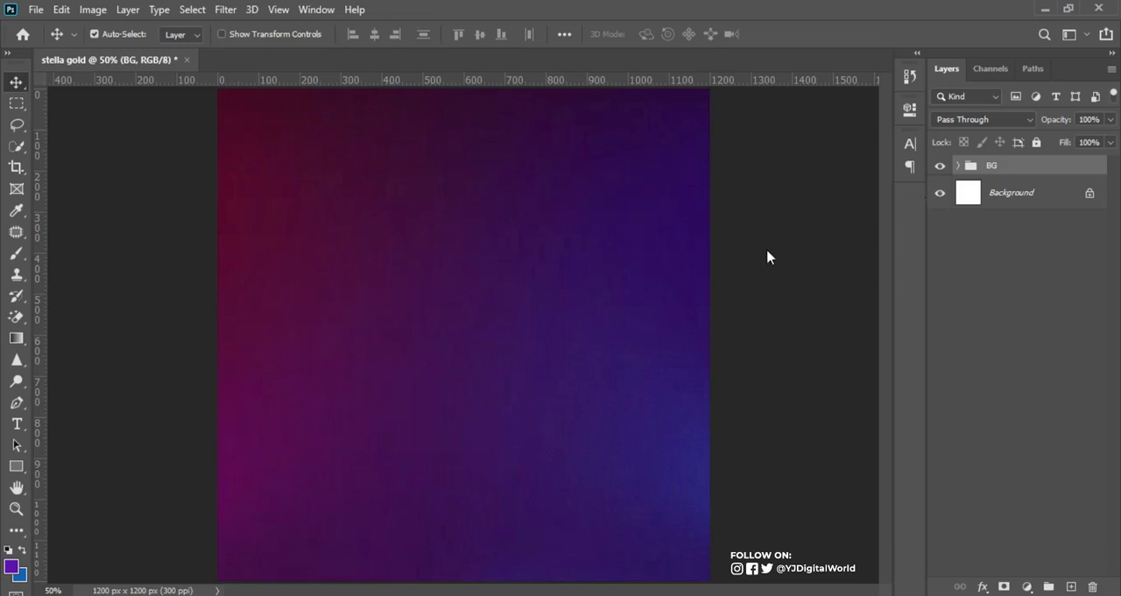
# Step: Place the model001 cutout above the BG group, enlarge it to span the canvas width and move it down to show the whole head
pyautogui.hotkey('alt', 'Tab')
pyautogui.moveTo(300, 131); pyautogui.dragTo(558, 374)
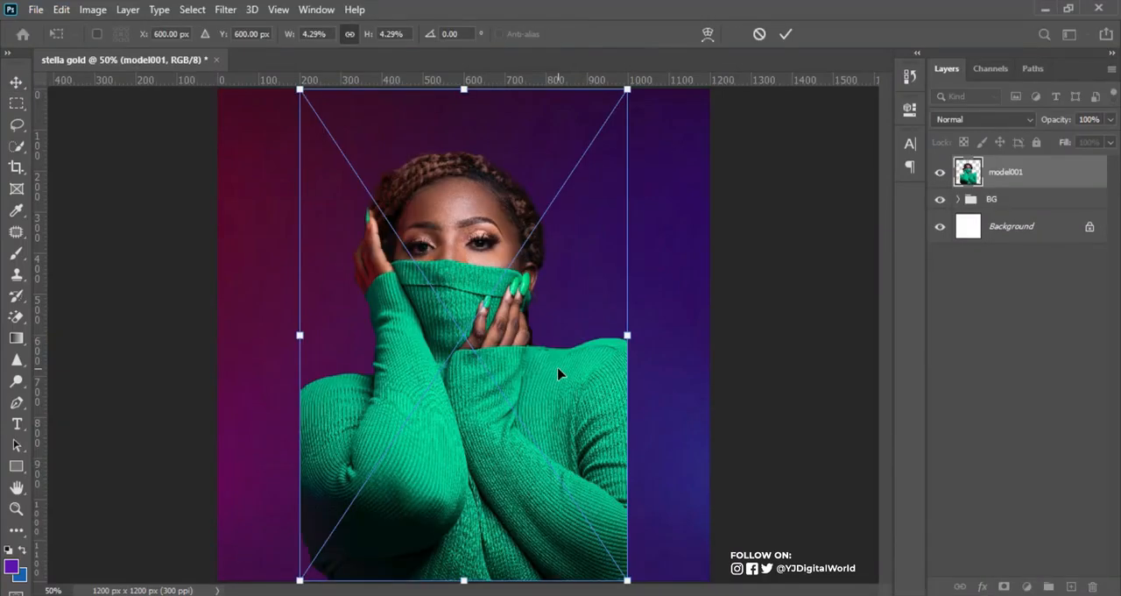
pyautogui.moveTo(627, 579); pyautogui.dragTo(717, 595)
pyautogui.press('Return')
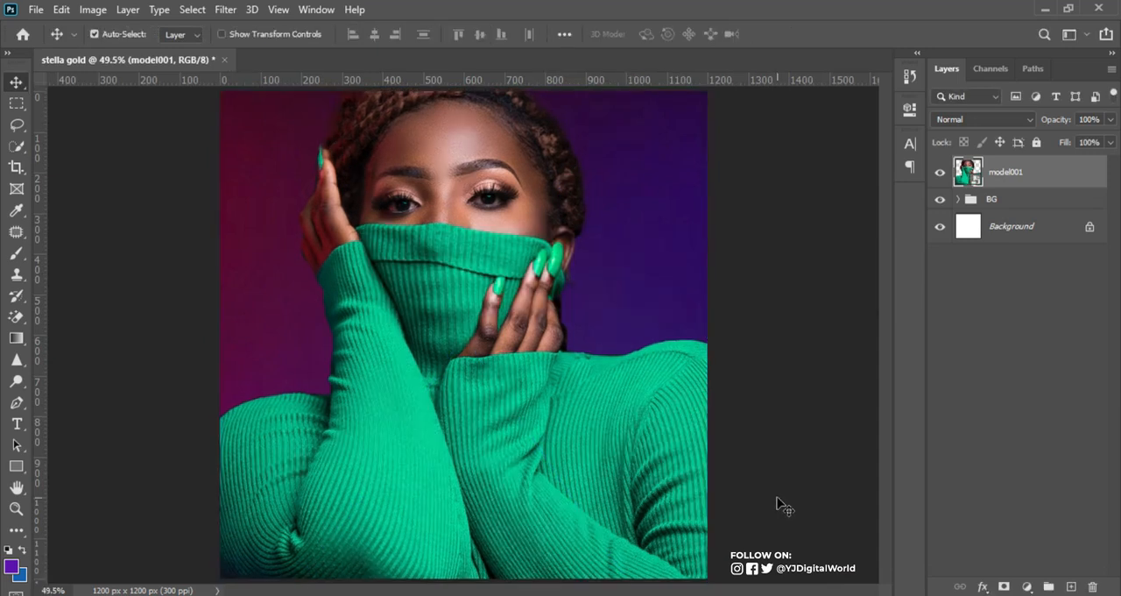
pyautogui.moveTo(486, 215); pyautogui.dragTo(483, 316)
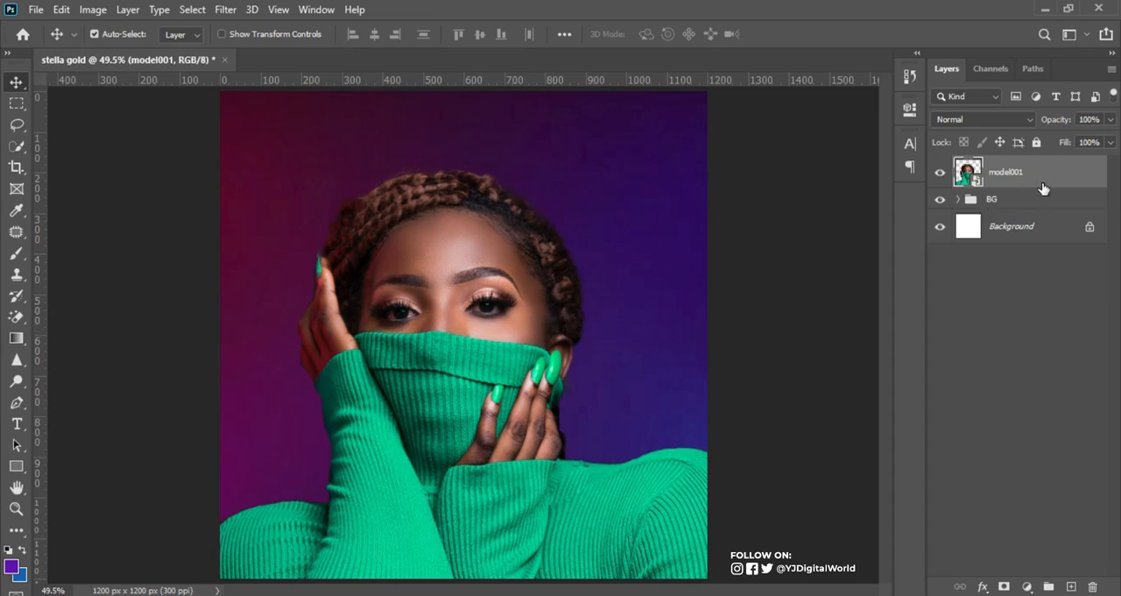
# Step: Duplicate the model001 layer and apply a High Pass filter with a 2.3-pixel radius to the copy
pyautogui.moveTo(1048, 179); pyautogui.dragTo(1070, 585)
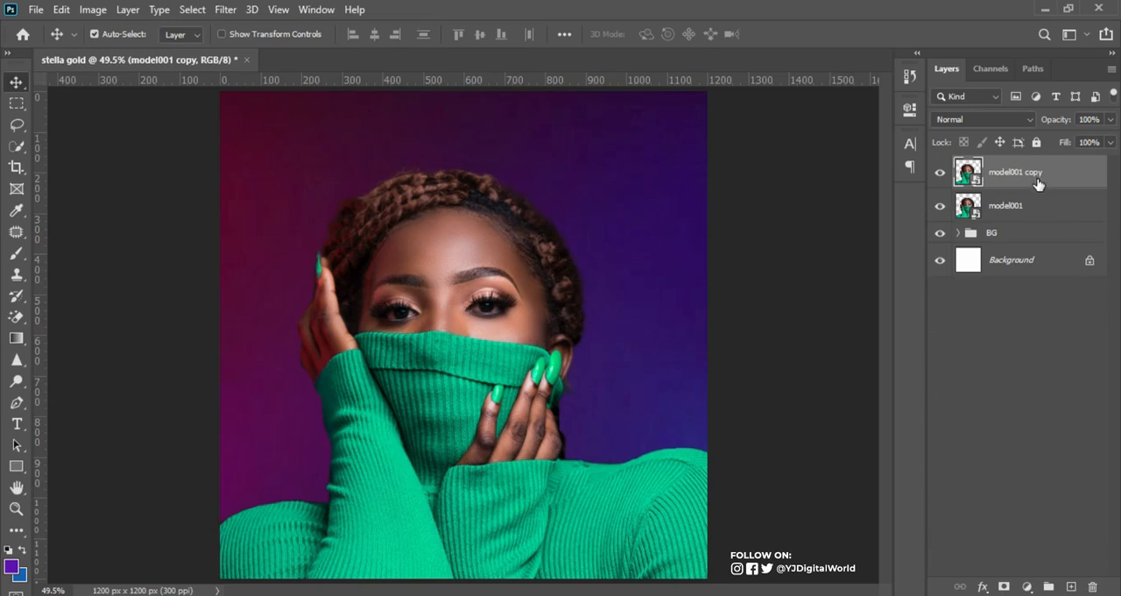
pyautogui.click(229, 12)
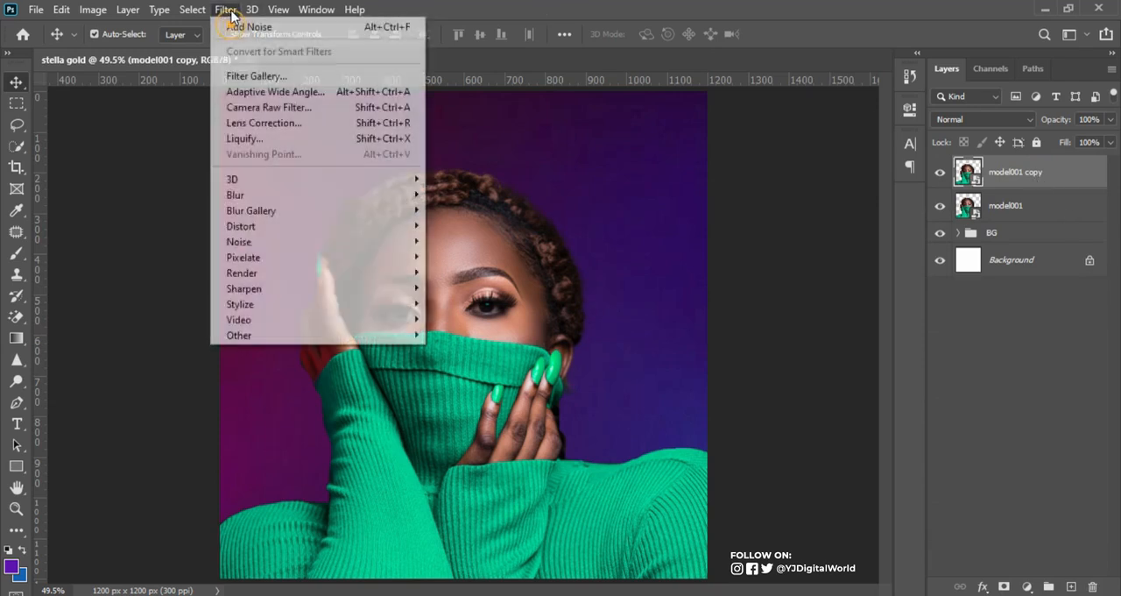
pyautogui.moveTo(296, 339)
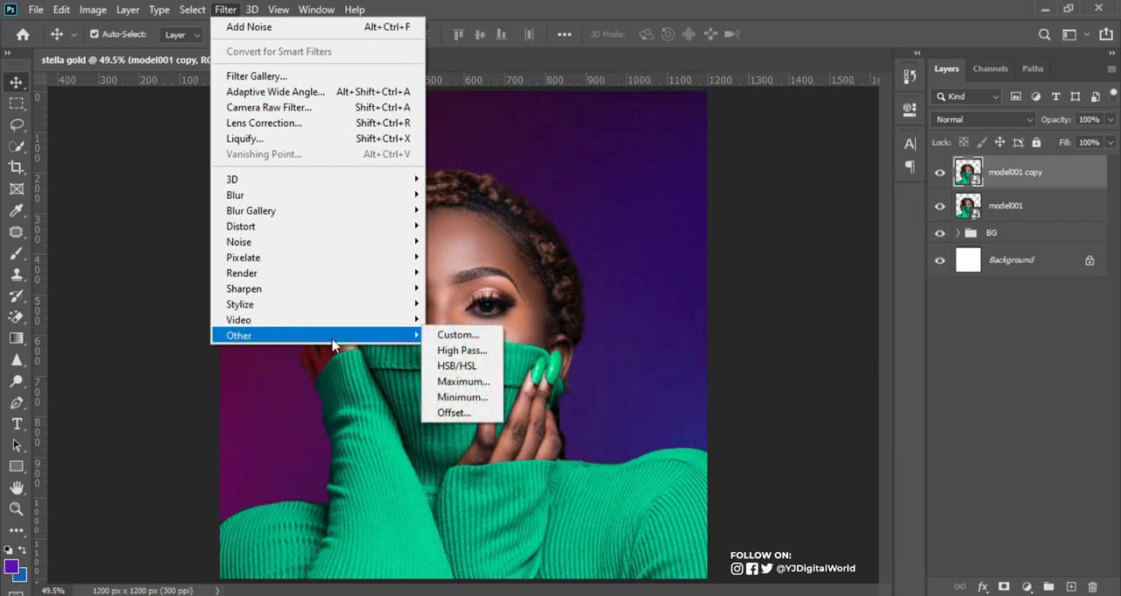
pyautogui.click(473, 352)
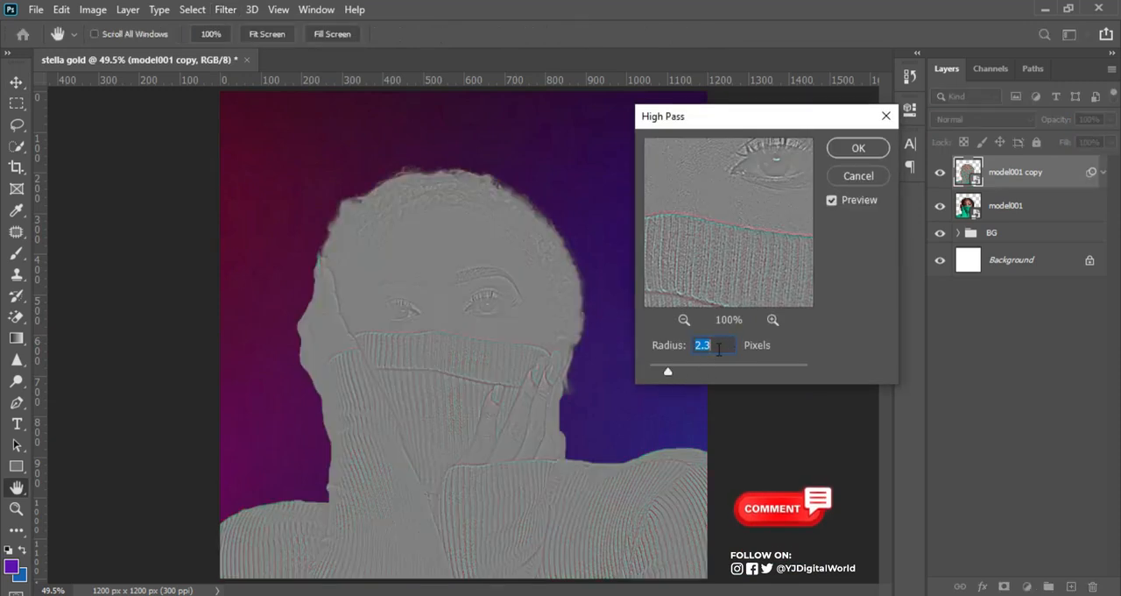
pyautogui.click(854, 147)
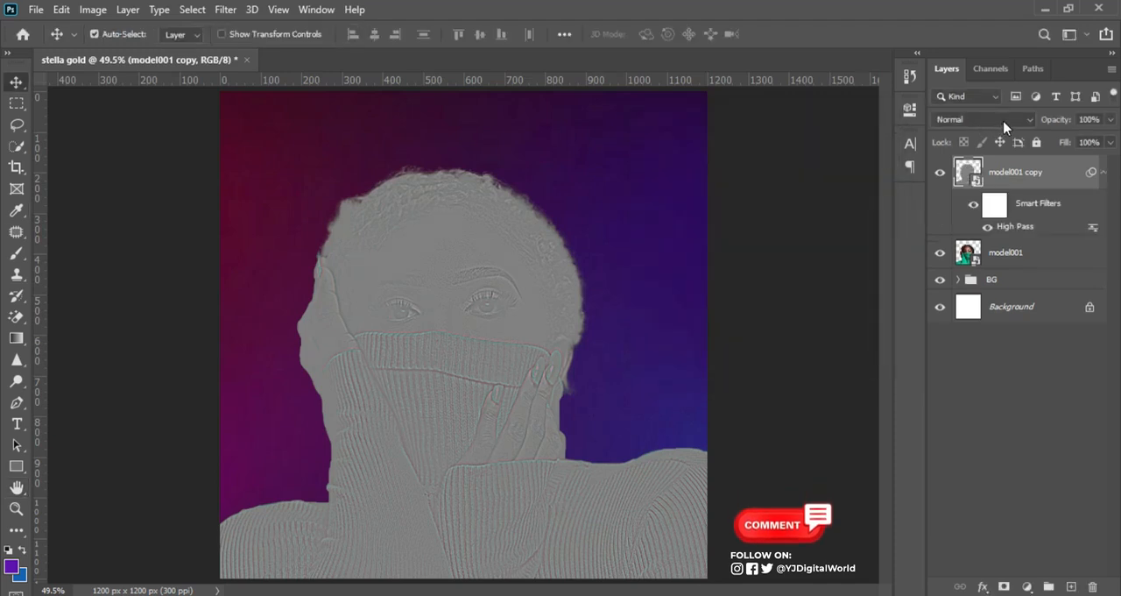
# Step: Set the model001 copy layer's blend mode to Hard Light and collapse its smart filter list
pyautogui.click(1035, 123)
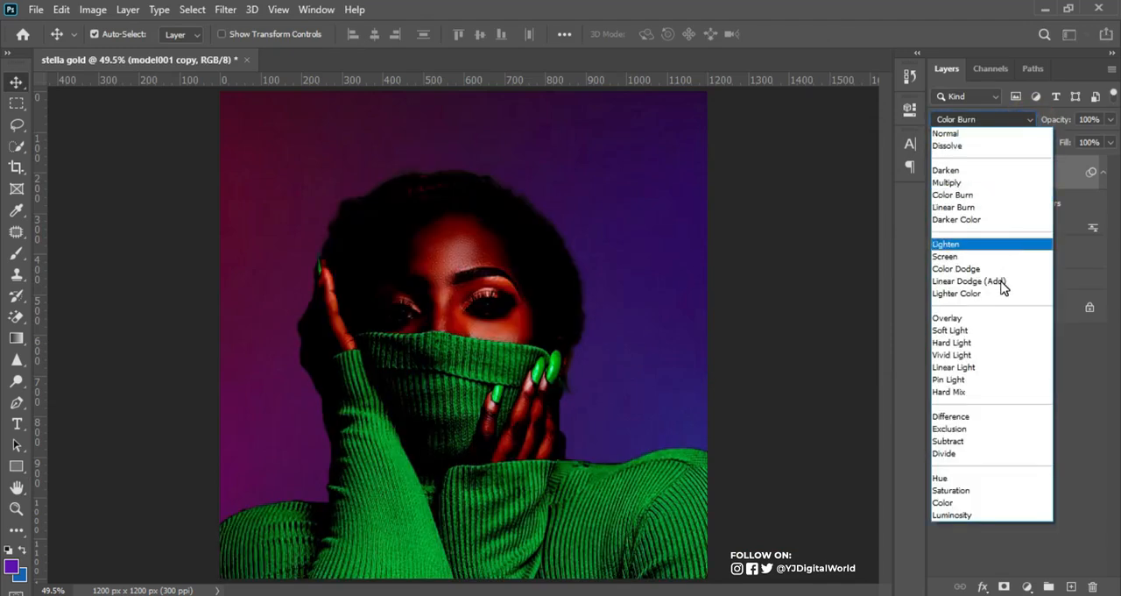
pyautogui.click(959, 343)
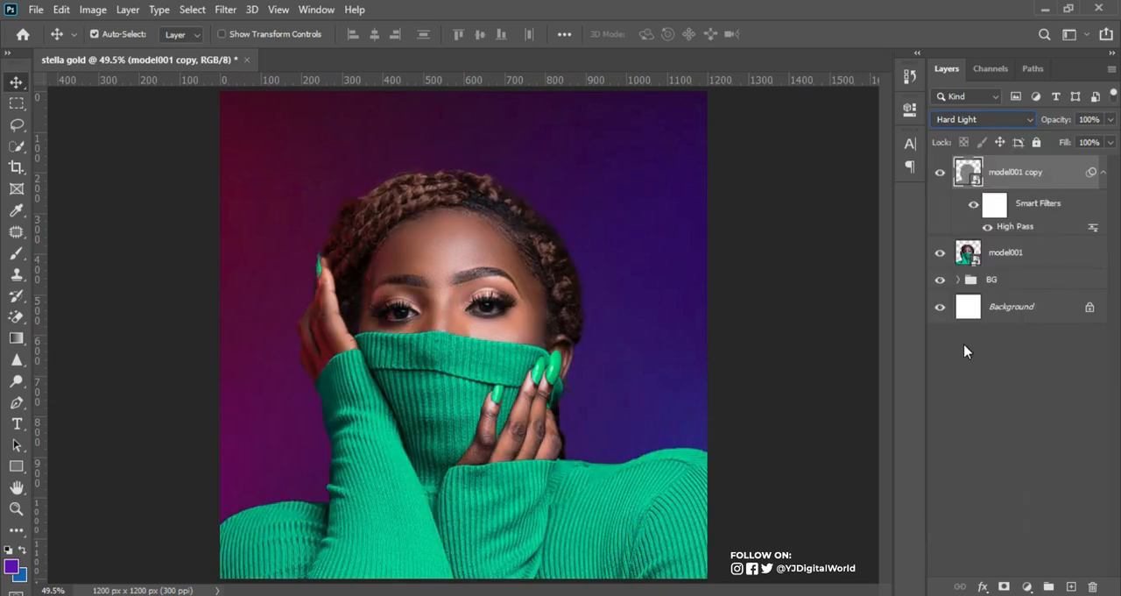
pyautogui.click(1103, 175)
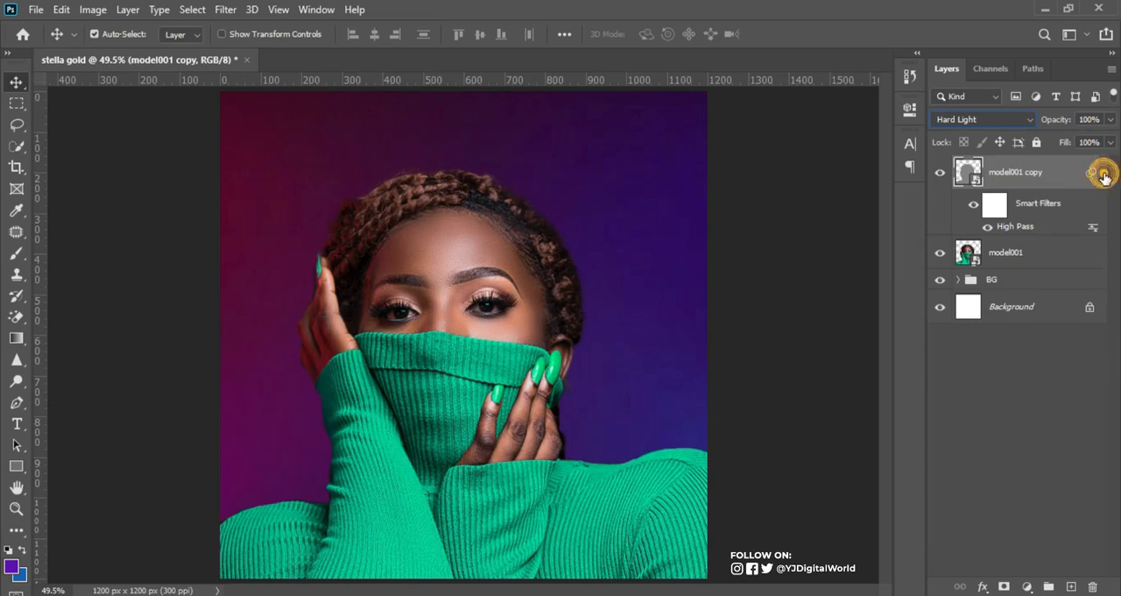
# Step: Compare the portrait's sharpness with the High Pass copy hidden and shown, at full view and close up
pyautogui.click(941, 173)
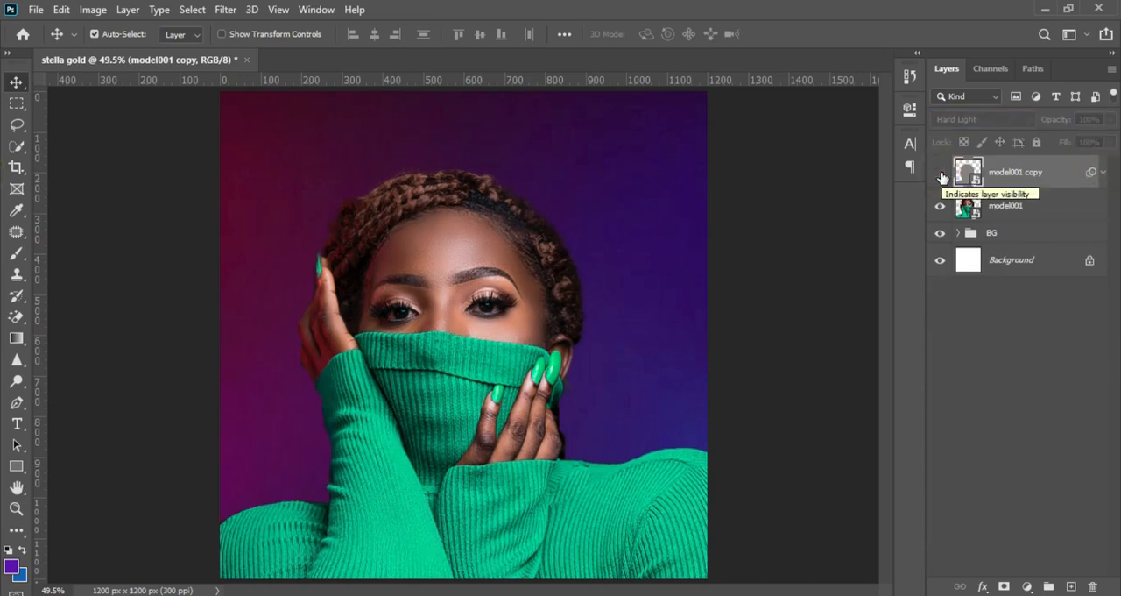
pyautogui.click(940, 173)
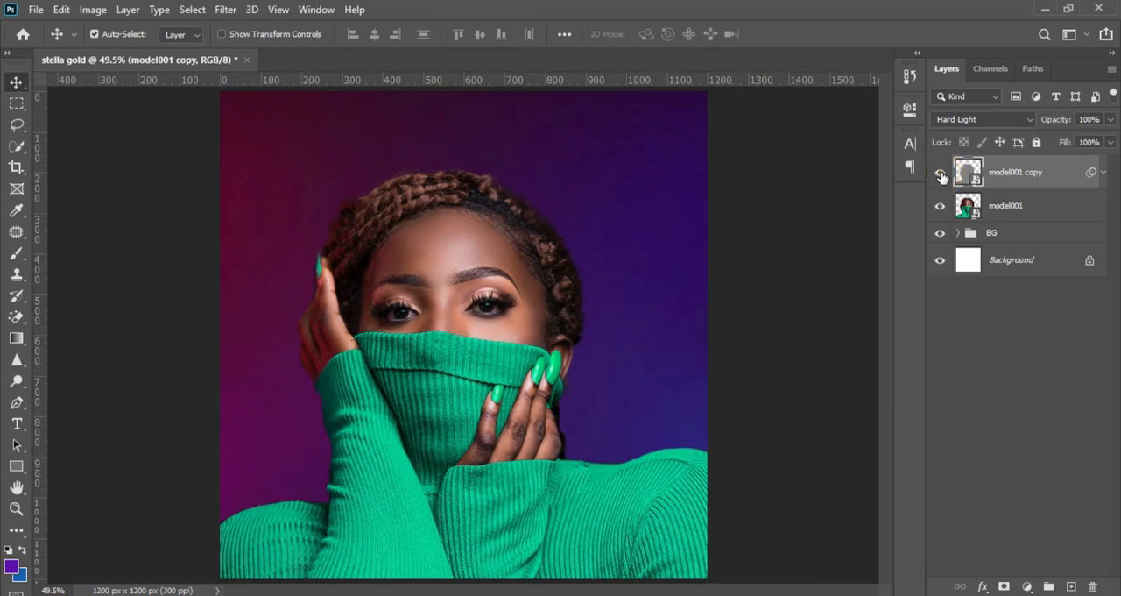
pyautogui.hotkey('ctrl', '+')
pyautogui.hotkey('ctrl', '+')
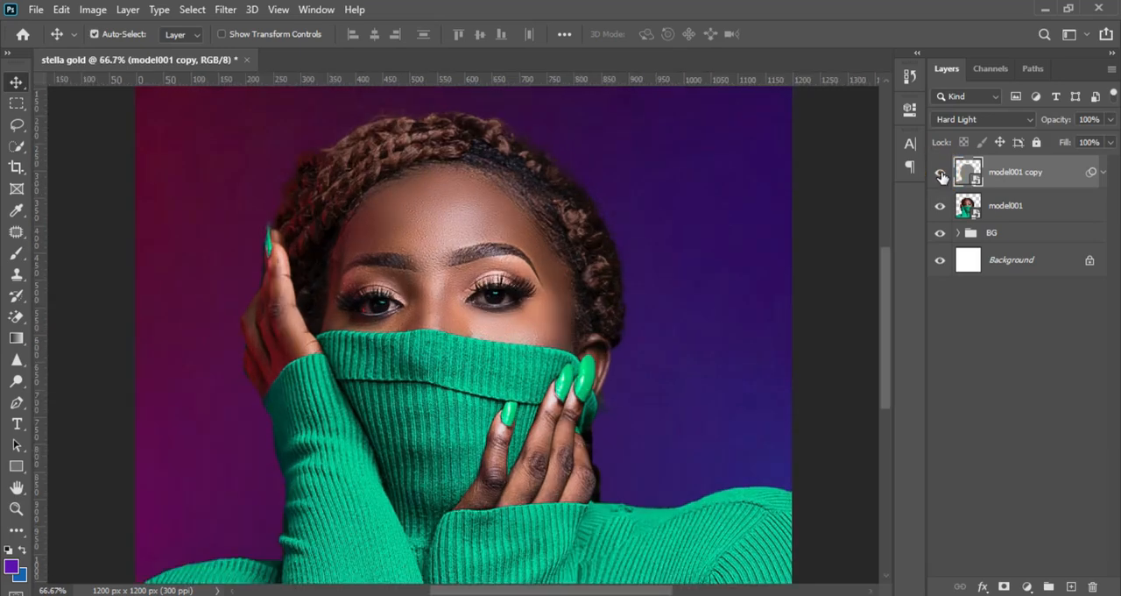
pyautogui.click(941, 175)
pyautogui.click(941, 175)
pyautogui.hotkey('ctrl', '0')
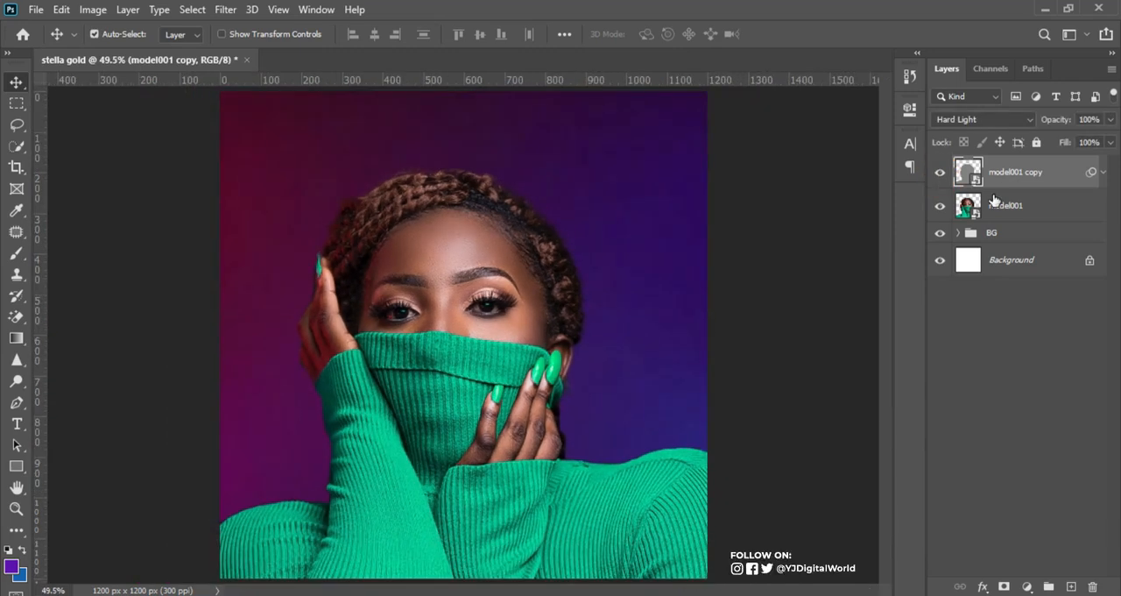
# Step: Group the model001 and model001 copy layers and rename the group MODEL
pyautogui.keyDown('ctrl'); pyautogui.click(1012, 216); pyautogui.keyUp('ctrl')
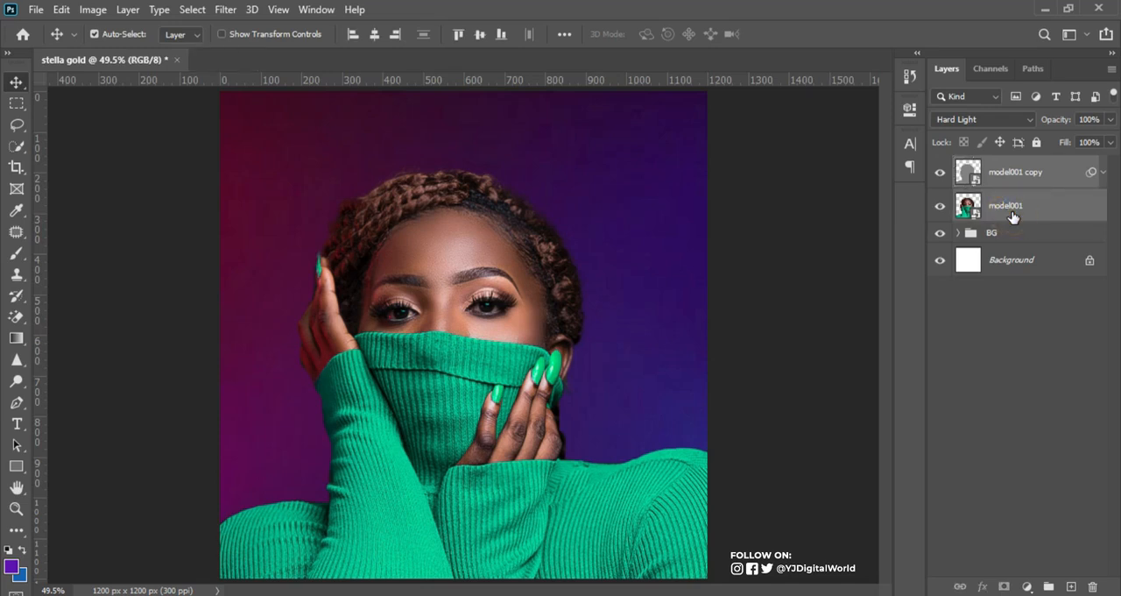
pyautogui.hotkey('ctrl', 'g')
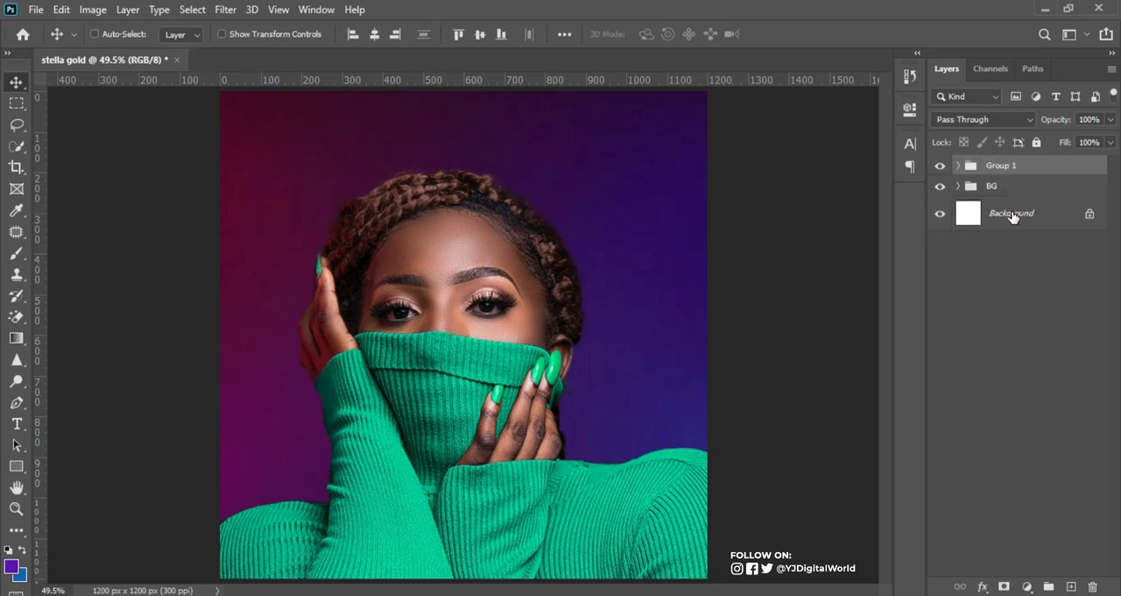
pyautogui.click(1000, 167)
pyautogui.doubleClick(1000, 166)
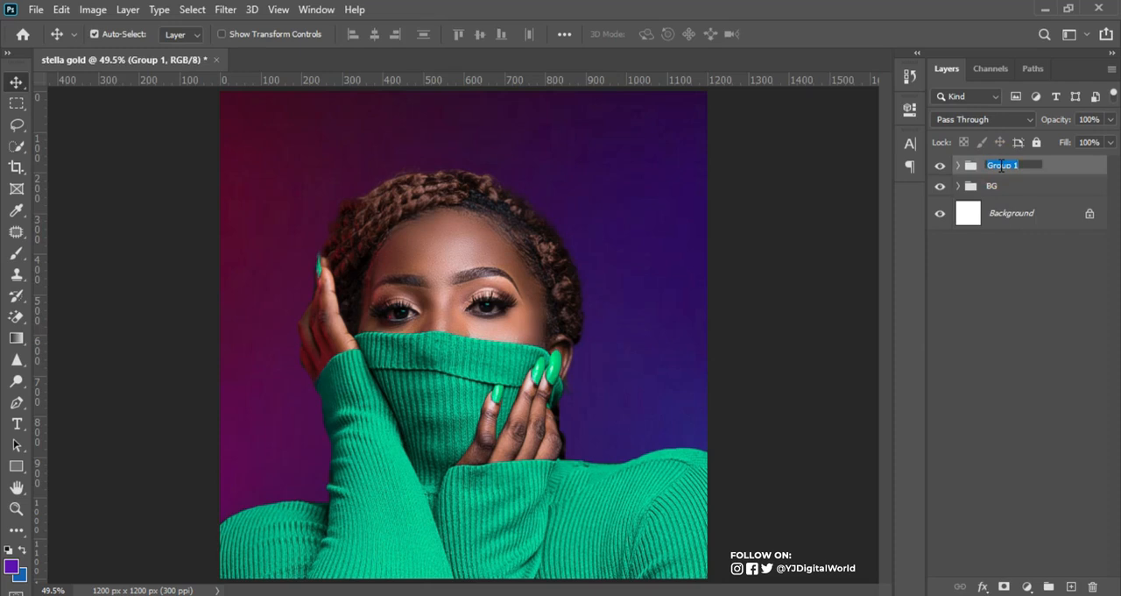
pyautogui.write('MODEL')
pyautogui.press('Return')
# Step: Add a Hue/Saturation adjustment directly above model001 in the MODEL group, clip it to that layer and set its saturation to -16
pyautogui.click(960, 166)
pyautogui.click(1018, 225)
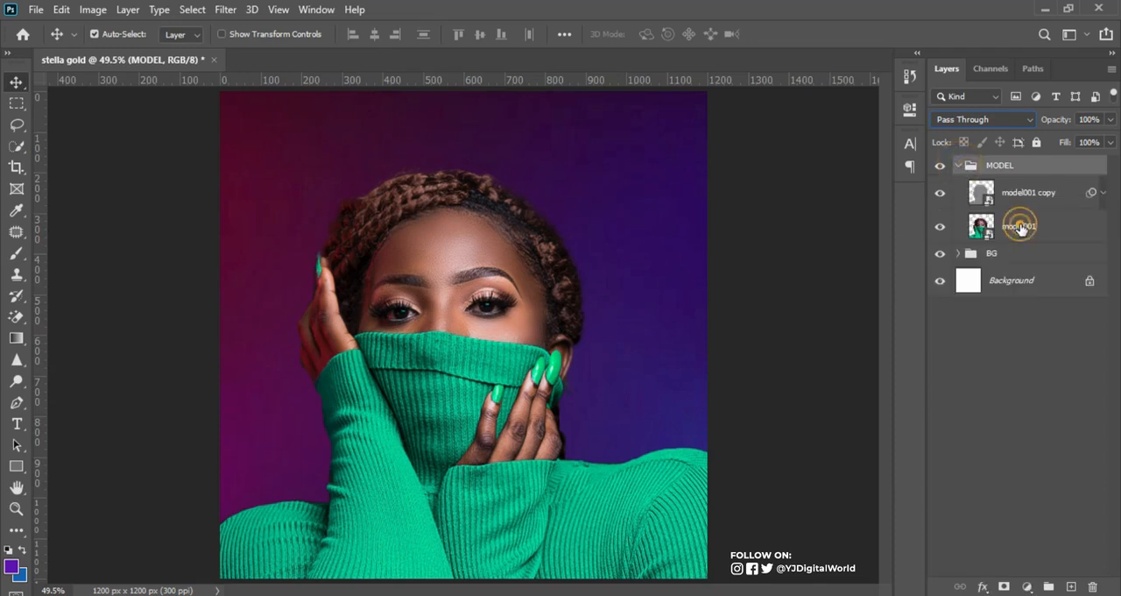
pyautogui.click(1039, 192)
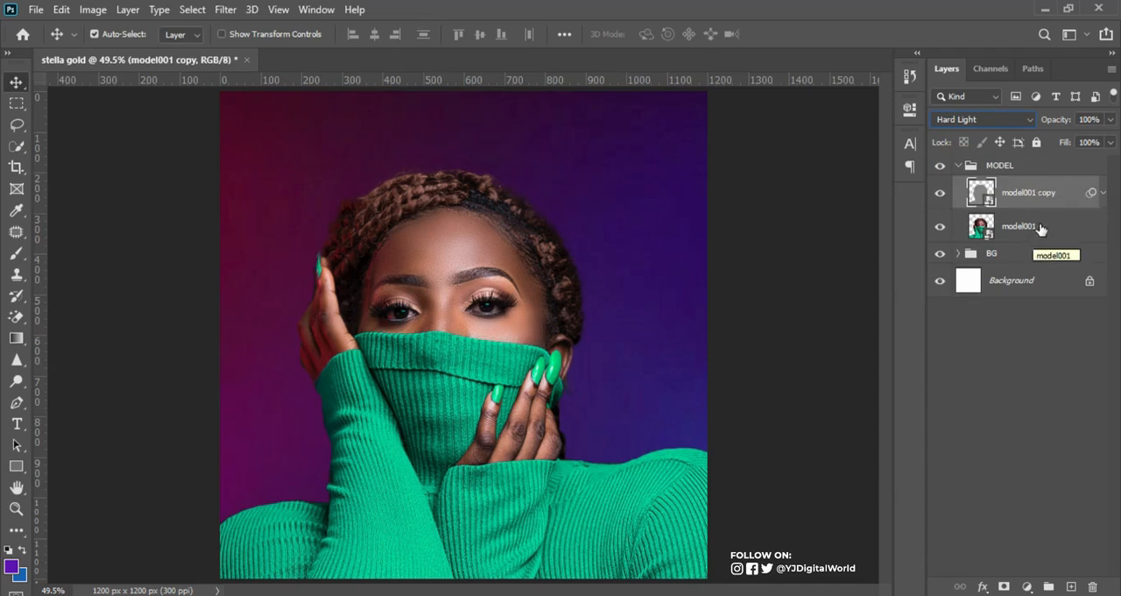
pyautogui.click(1040, 226)
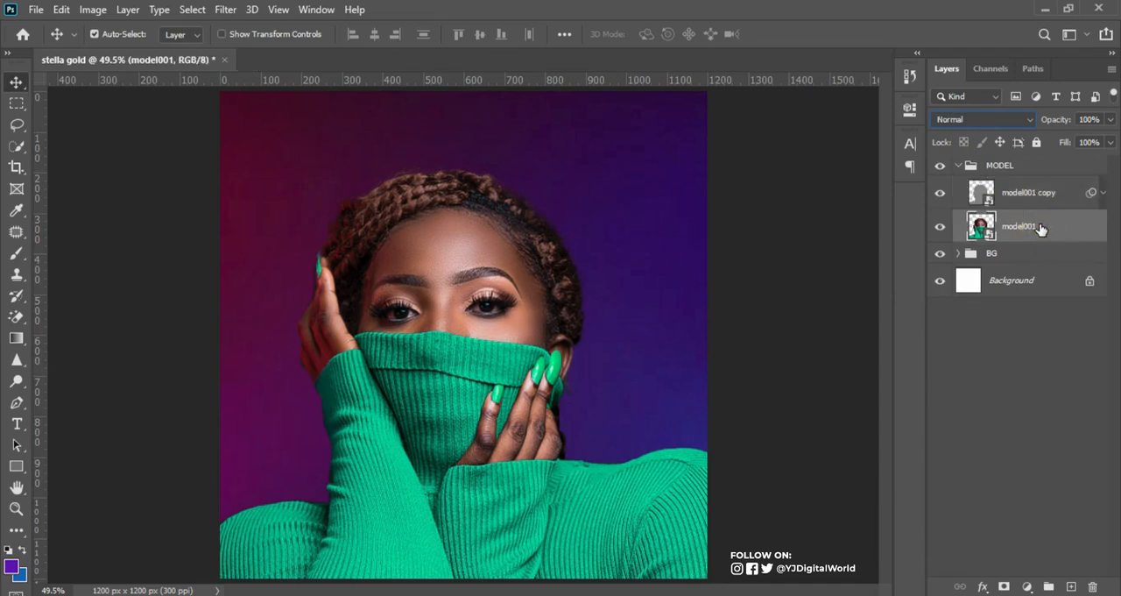
pyautogui.click(1027, 585)
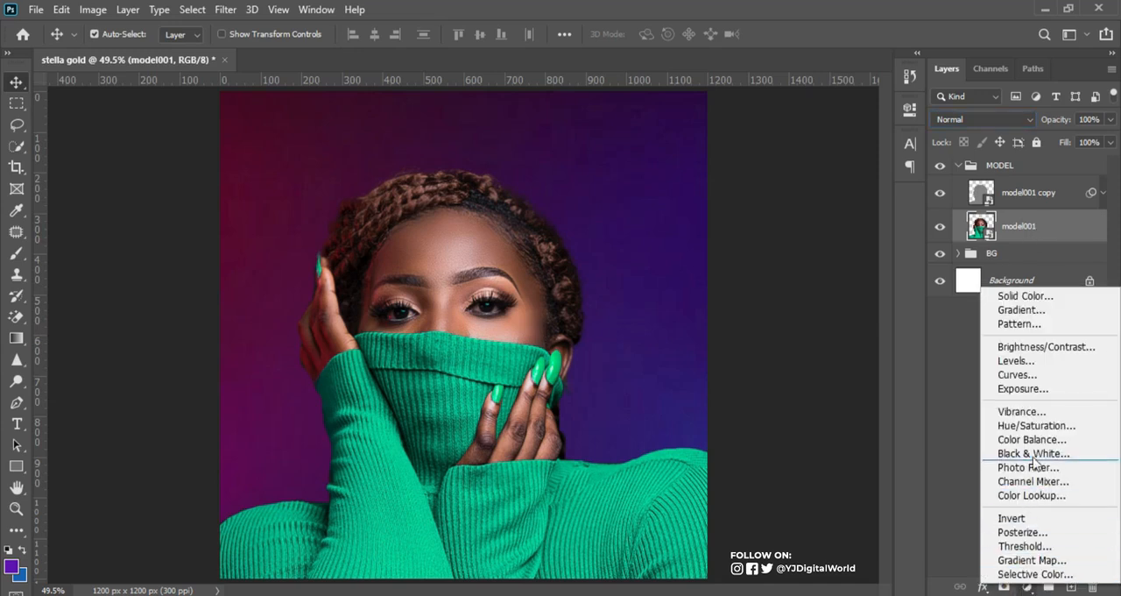
pyautogui.click(1037, 426)
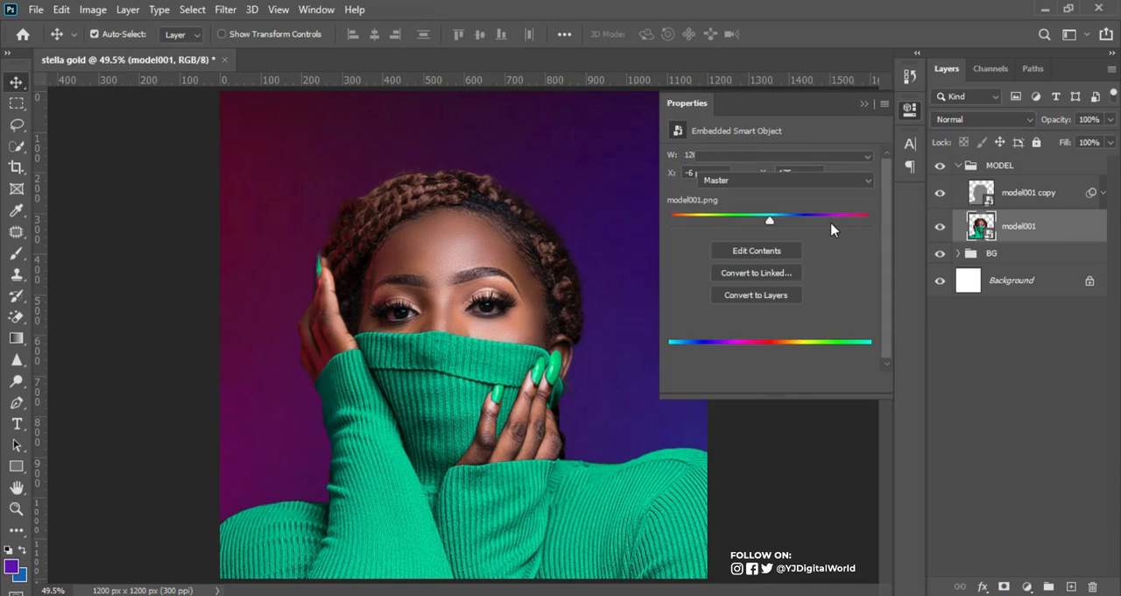
pyautogui.click(768, 383)
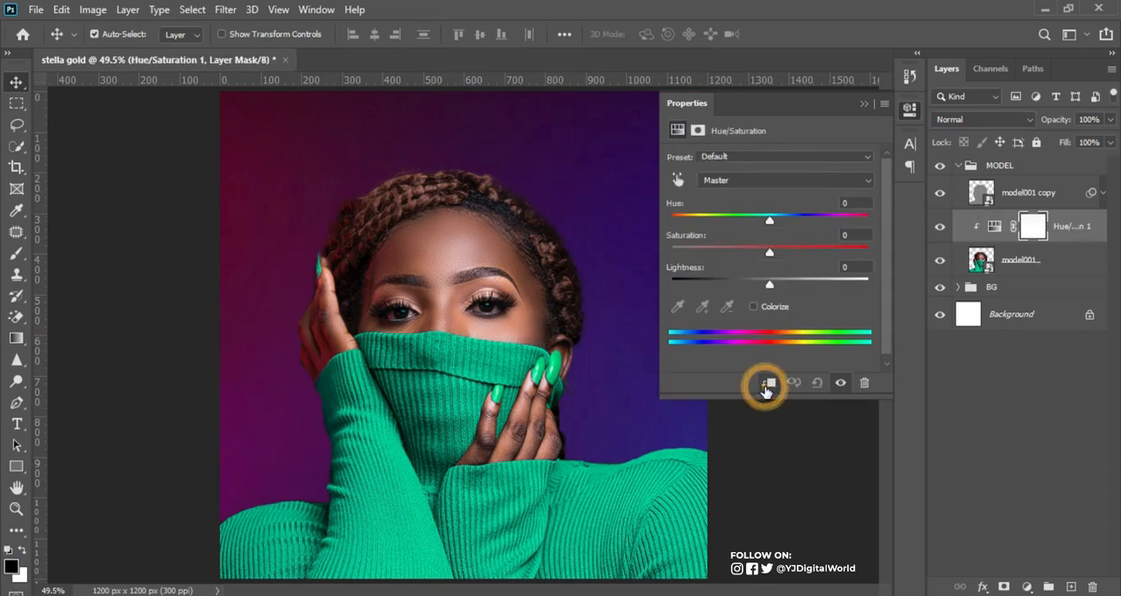
pyautogui.moveTo(769, 252); pyautogui.dragTo(757, 255)
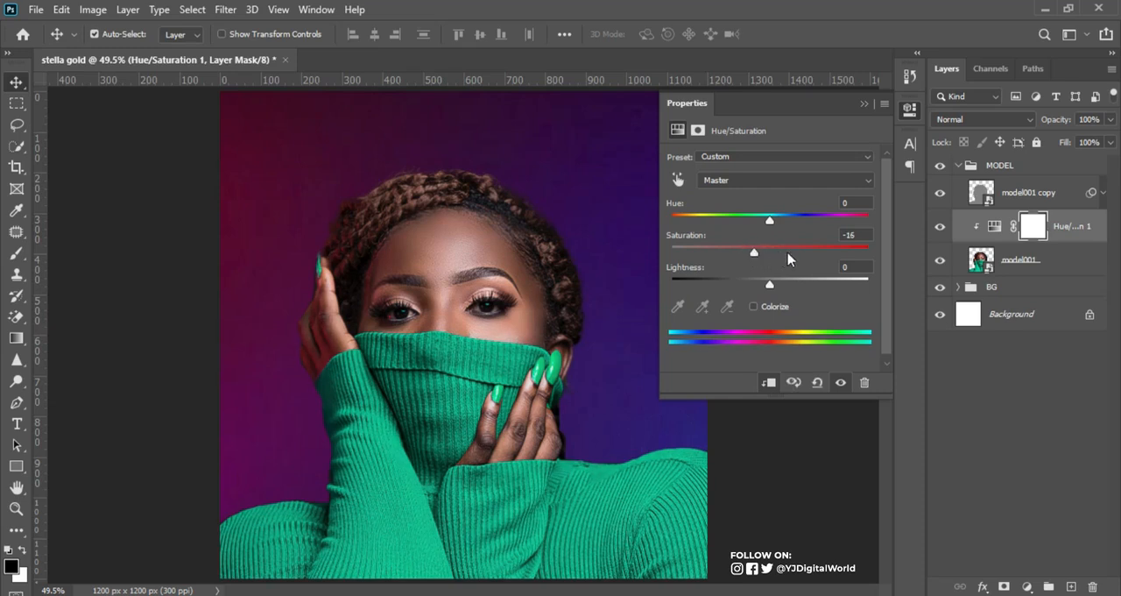
# Step: Add a second clipped Hue/Saturation adjustment directly above model001, sample the green sweater as its colour range and set the hue to +180
pyautogui.click(1075, 263)
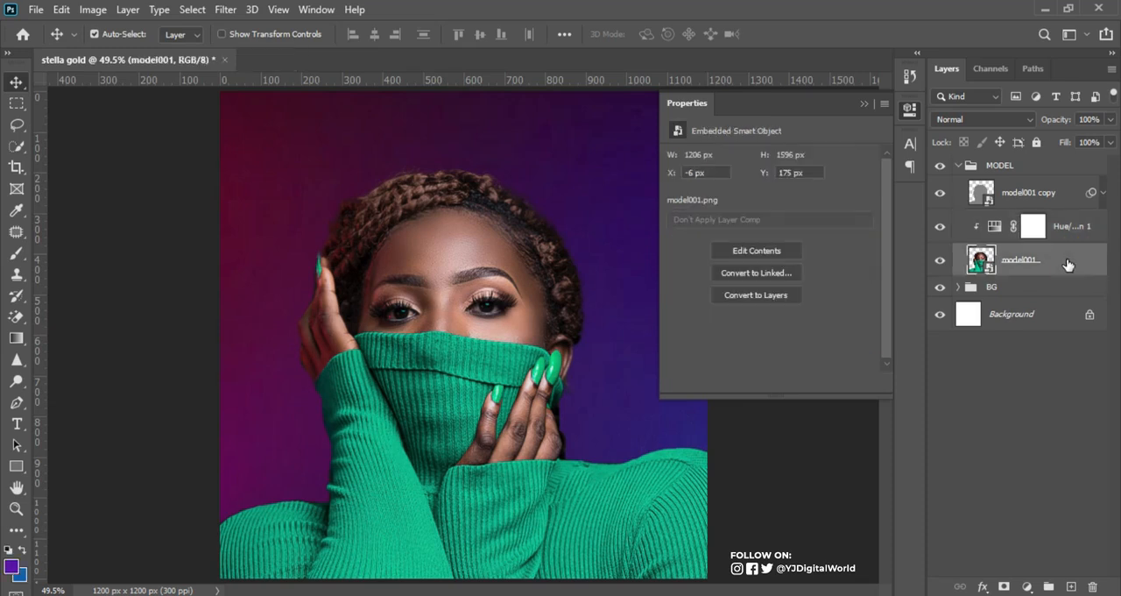
pyautogui.click(1028, 585)
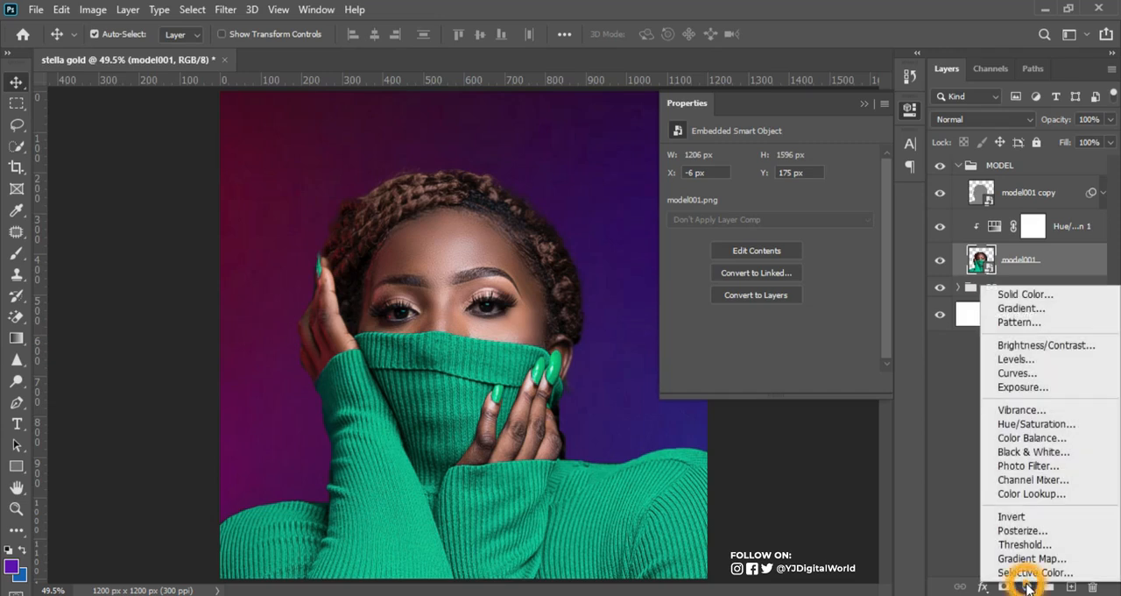
pyautogui.click(1038, 424)
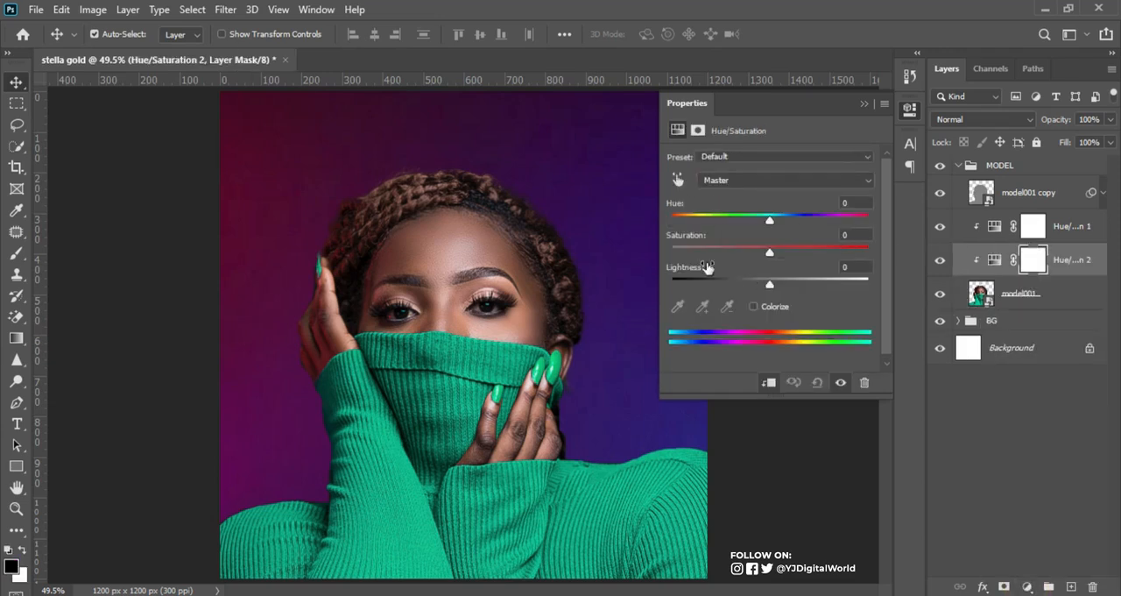
pyautogui.click(677, 181)
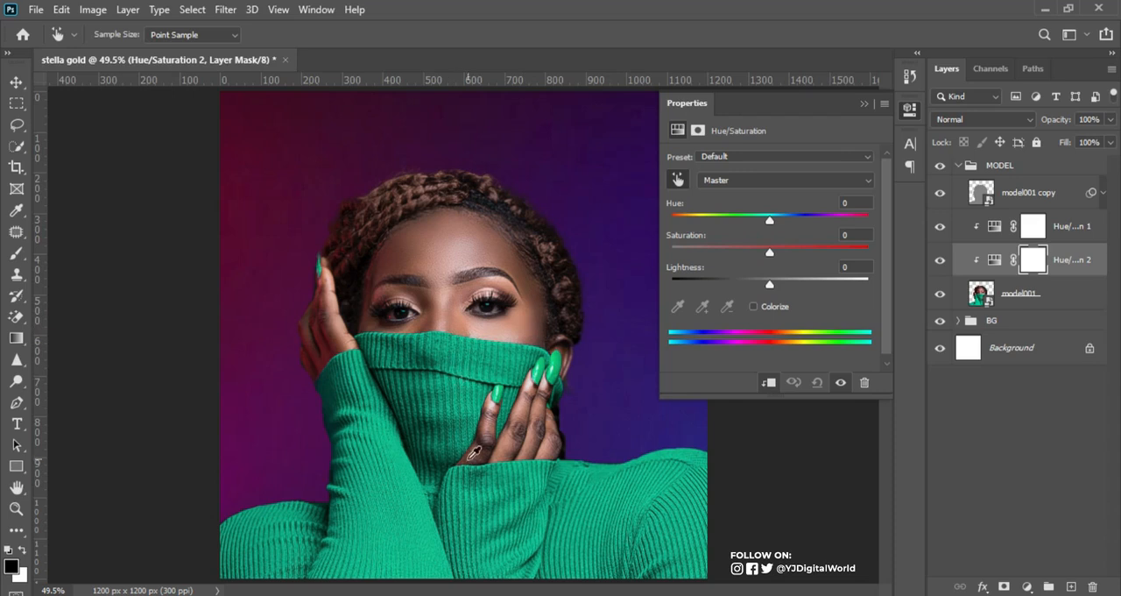
pyautogui.click(478, 475)
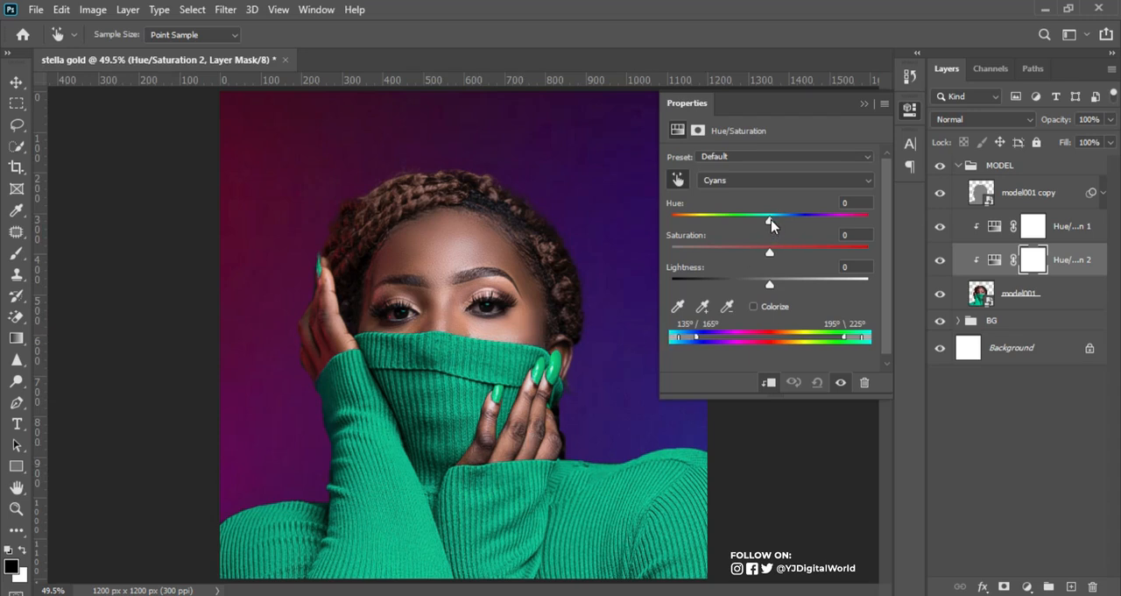
pyautogui.moveTo(771, 224); pyautogui.dragTo(863, 226)
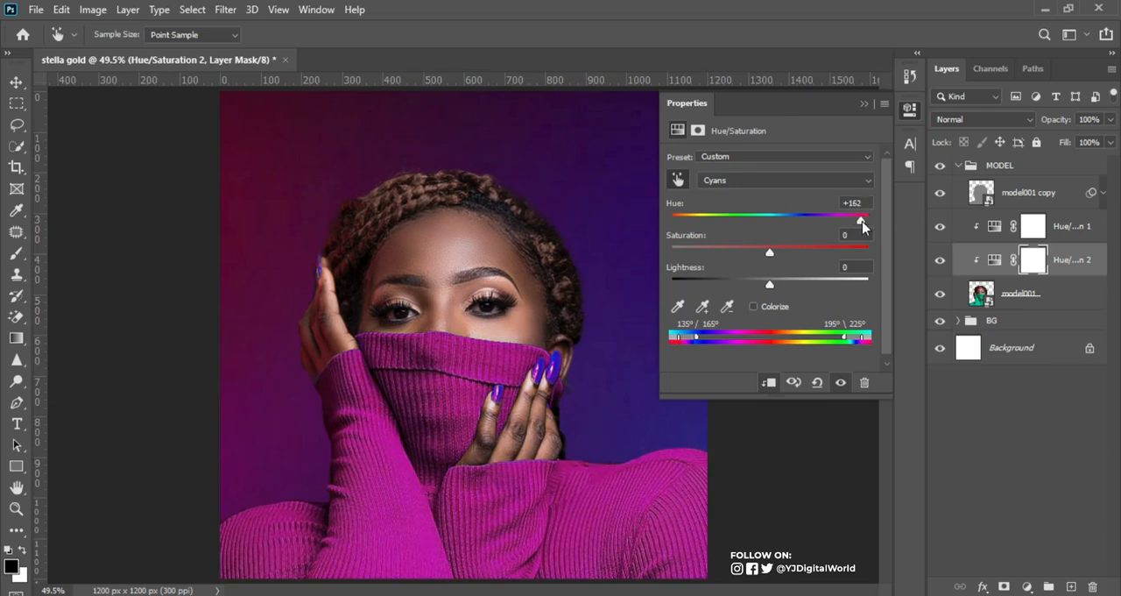
pyautogui.moveTo(861, 226)
pyautogui.mouseDown()
pyautogui.moveTo(783, 226)
pyautogui.moveTo(872, 226)
pyautogui.mouseUp()
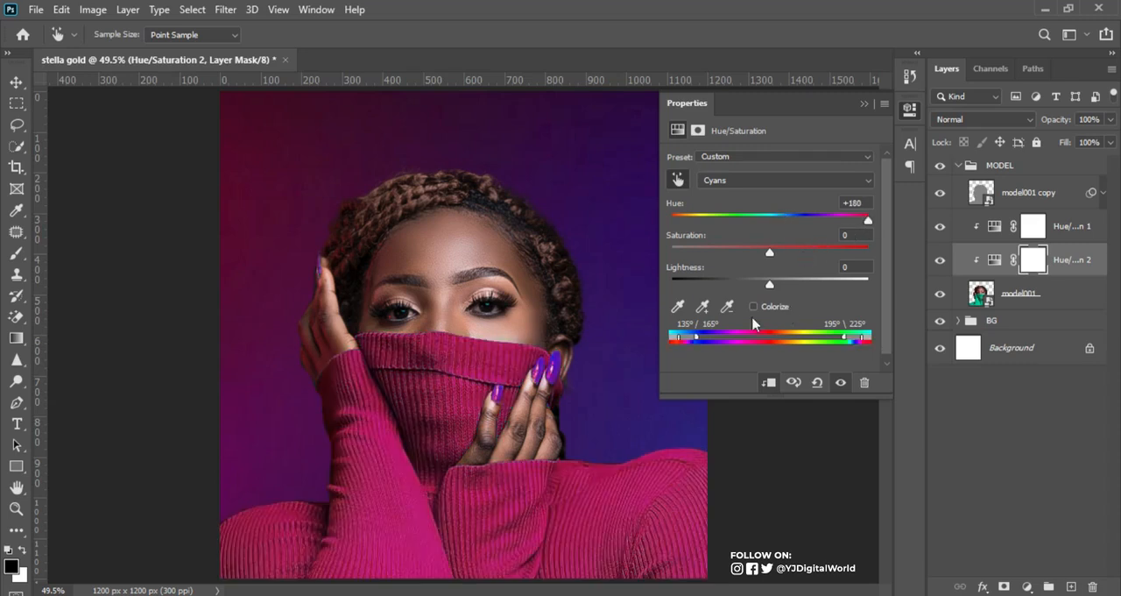
# Step: Adjust the second Hue/Saturation's colour range and falloff to recolour the sweater and nails crimson, with upper limits of 311° and 346°
pyautogui.moveTo(697, 342); pyautogui.dragTo(751, 344)
pyautogui.moveTo(678, 337); pyautogui.dragTo(712, 337)
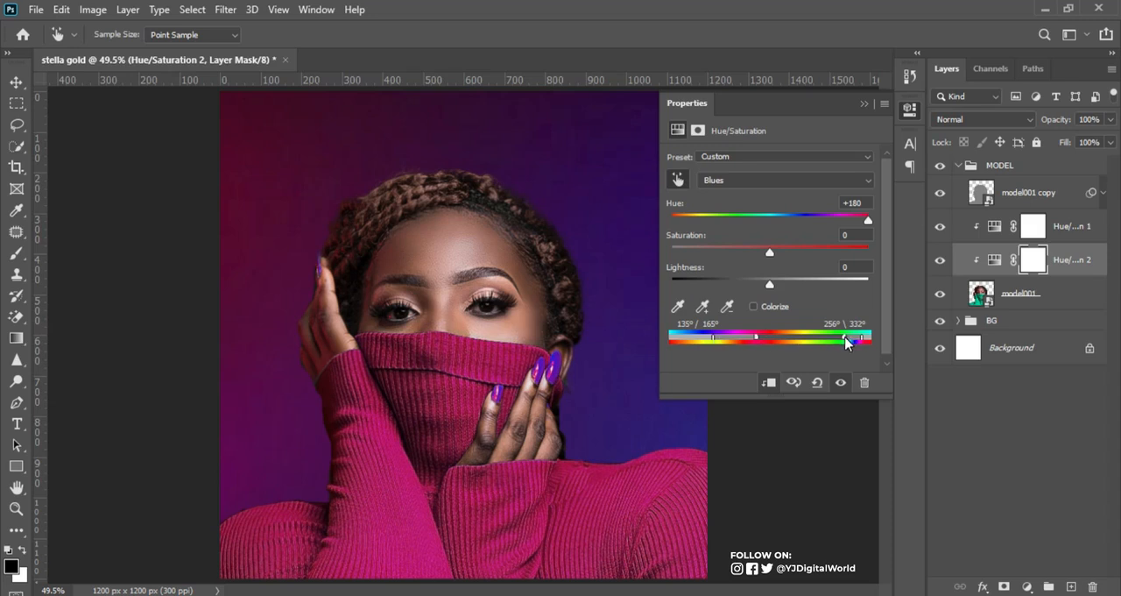
pyautogui.moveTo(847, 343); pyautogui.dragTo(821, 345)
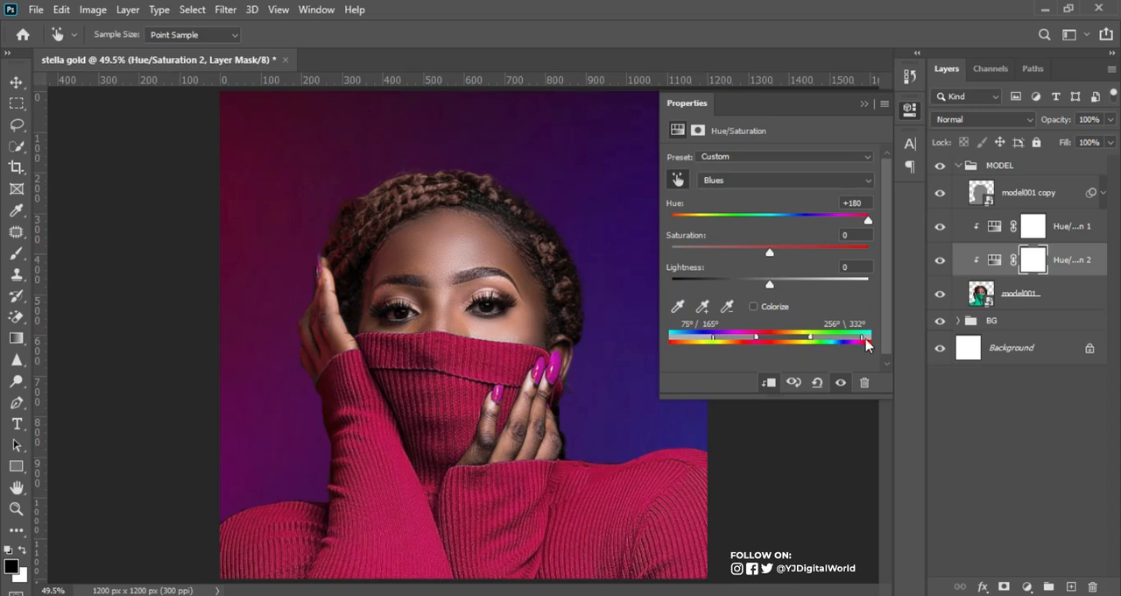
pyautogui.moveTo(863, 342); pyautogui.dragTo(837, 346)
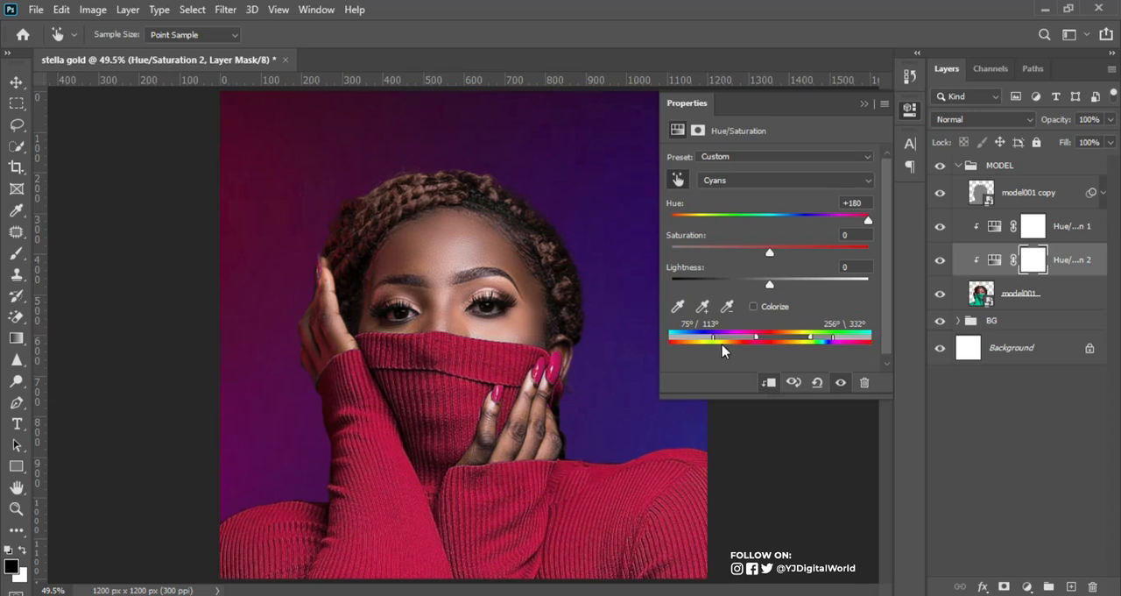
pyautogui.moveTo(715, 342); pyautogui.dragTo(745, 342)
pyautogui.moveTo(811, 338); pyautogui.dragTo(826, 340)
pyautogui.click(865, 104)
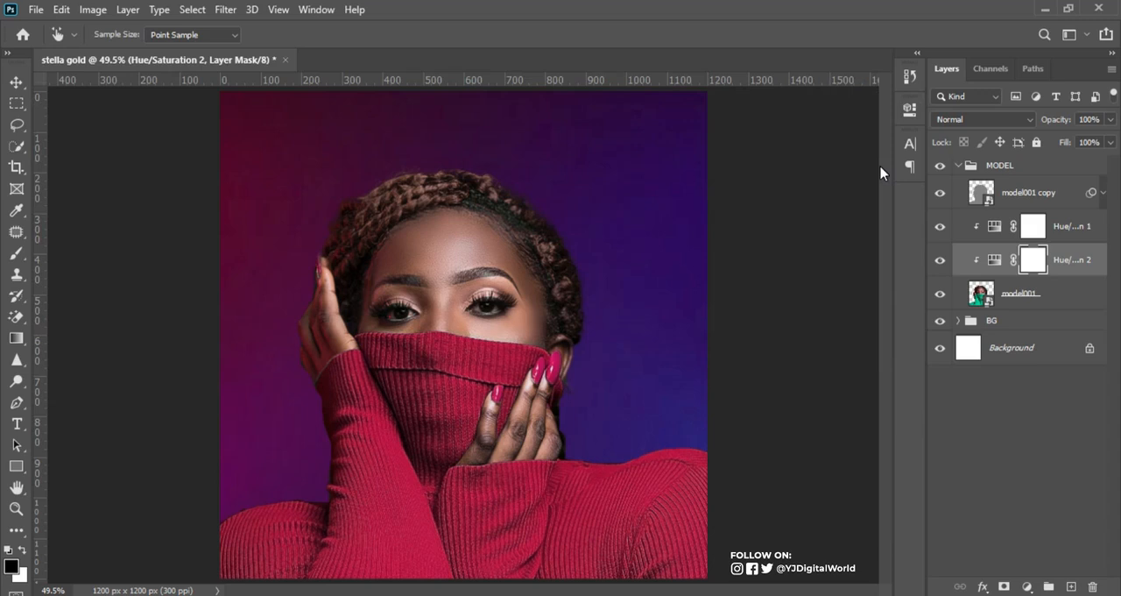
# Step: Add a new empty layer above model001 copy inside the MODEL group
pyautogui.press('v')
pyautogui.click(1063, 205)
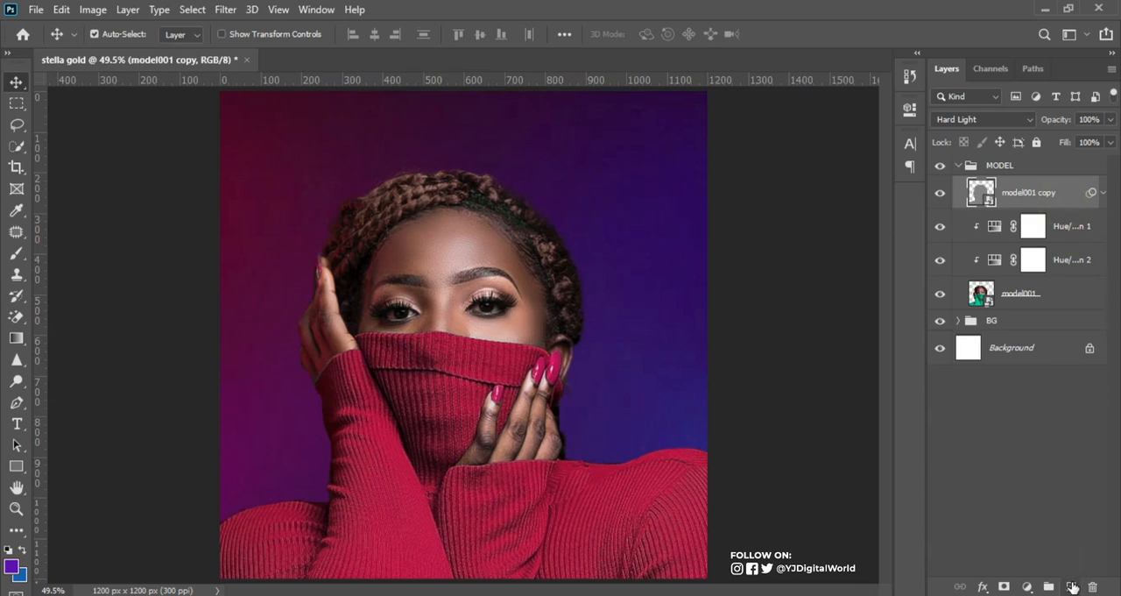
pyautogui.click(1072, 586)
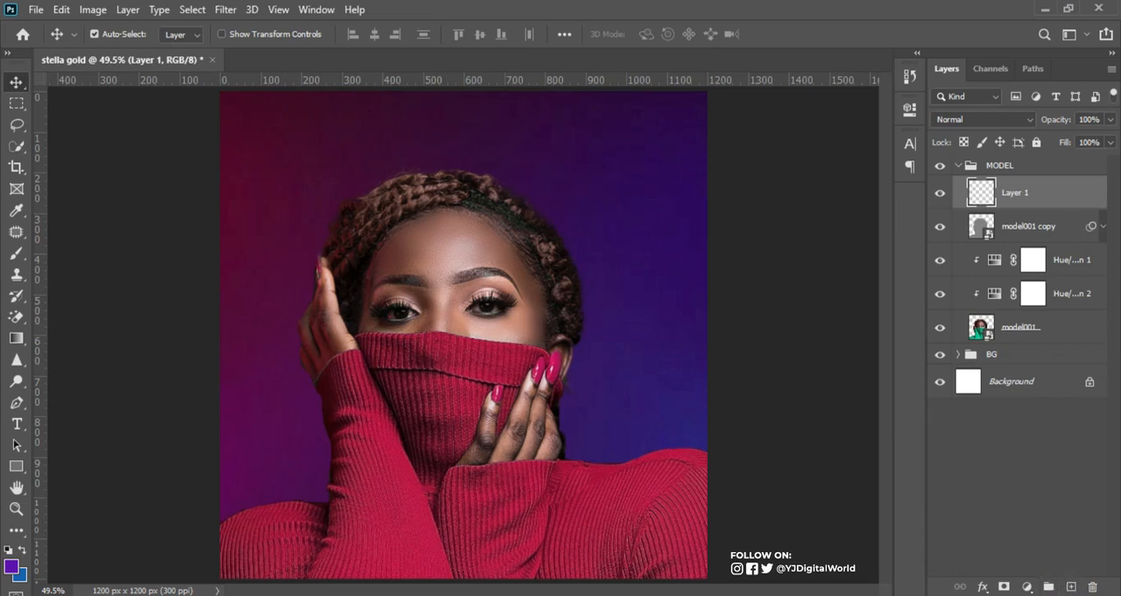
# Step: Copy the pop colour code 5f12b6 from the Notepad notes and set it as Photoshop's foreground colour
pyautogui.click(771, 594)
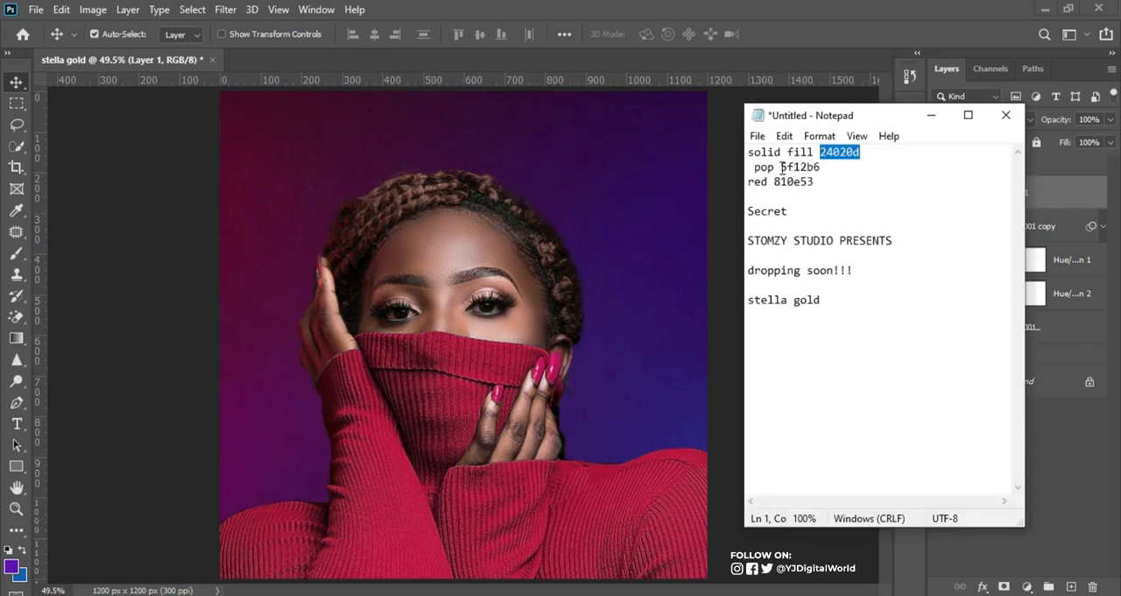
pyautogui.moveTo(781, 167); pyautogui.dragTo(823, 168)
pyautogui.hotkey('ctrl', 'c')
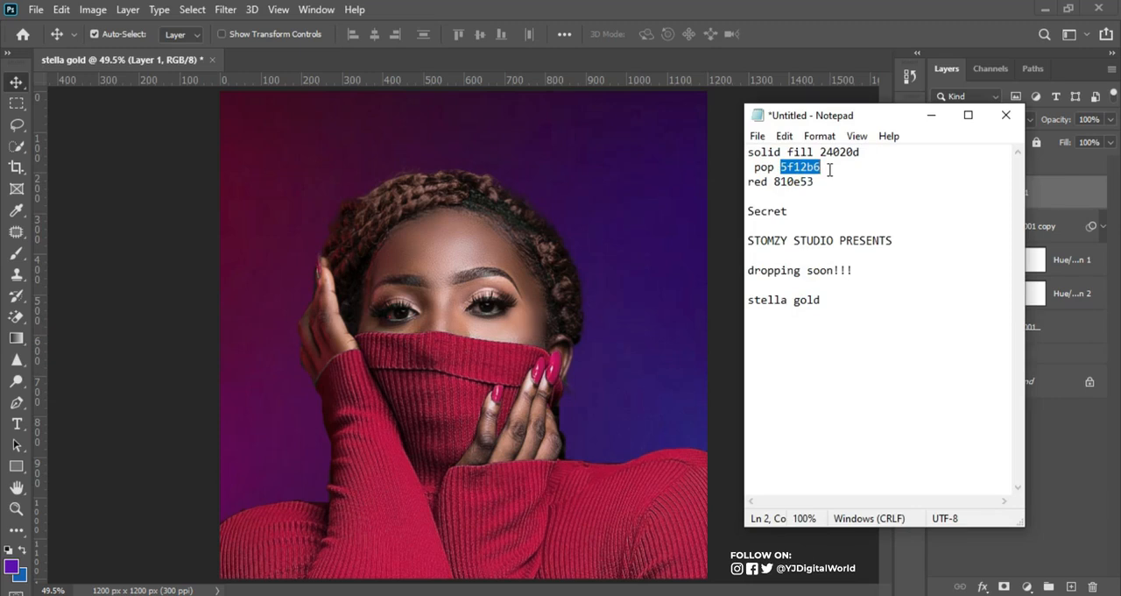
pyautogui.click(835, 7)
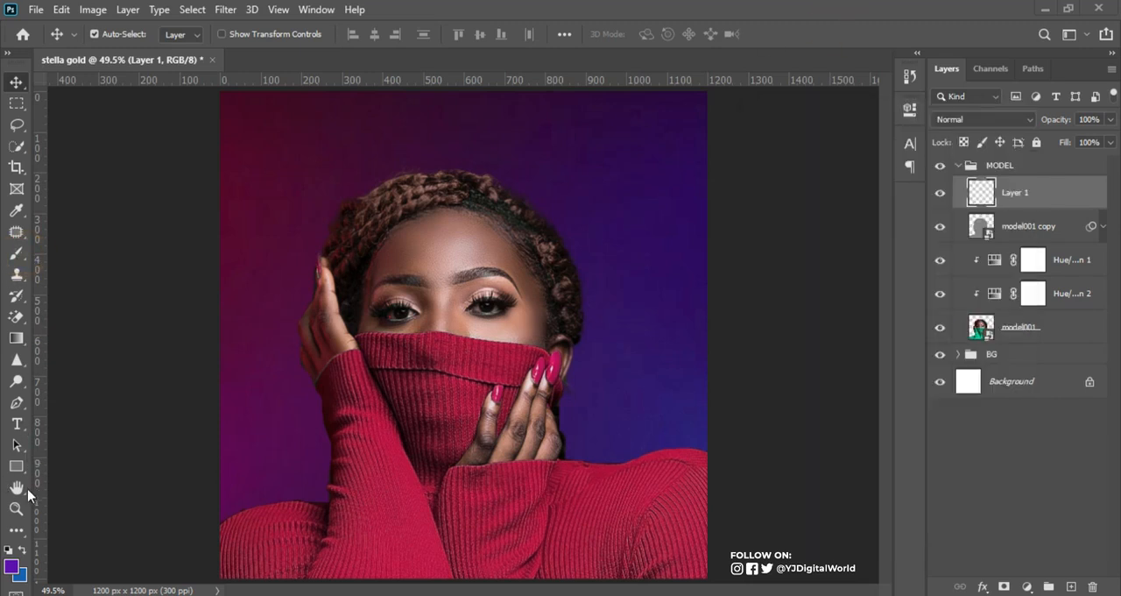
pyautogui.click(12, 568)
pyautogui.press('b')
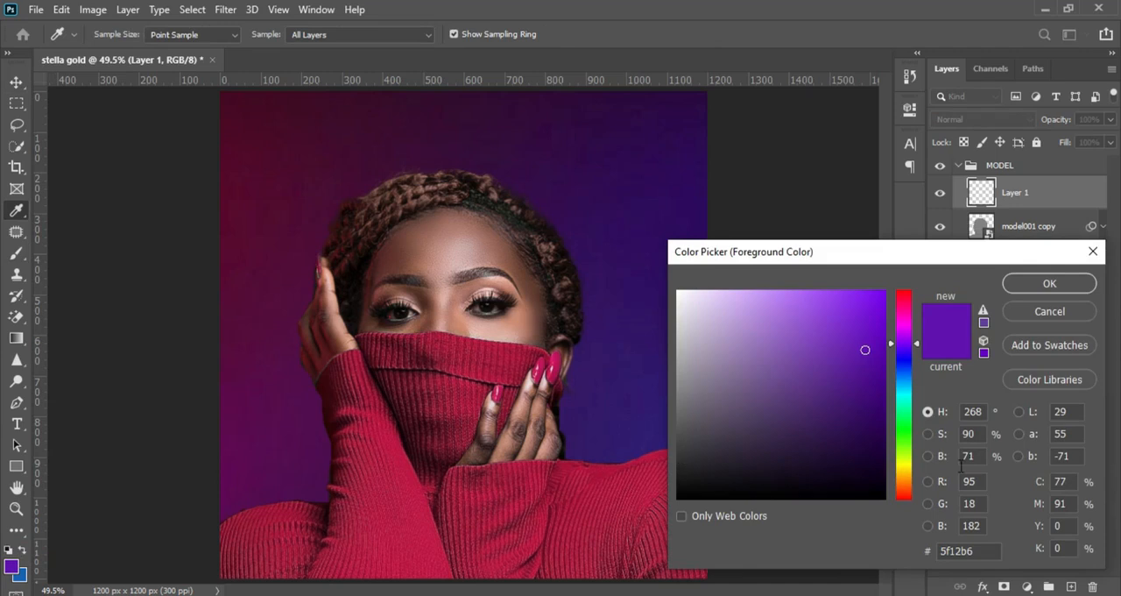
pyautogui.click(968, 551)
pyautogui.hotkey('ctrl', 'v')
pyautogui.click(1038, 284)
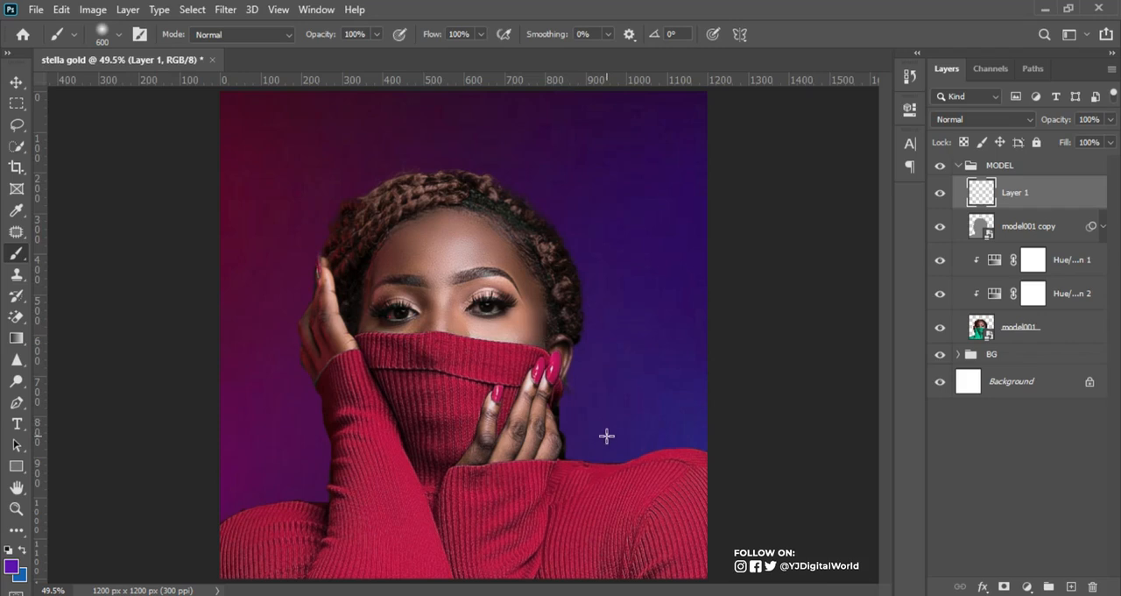
# Step: Paint a purple glow on Layer 1 over the fingers and shoulder at the portrait's right side with a 700 px Soft Round brush
pyautogui.click(119, 36)
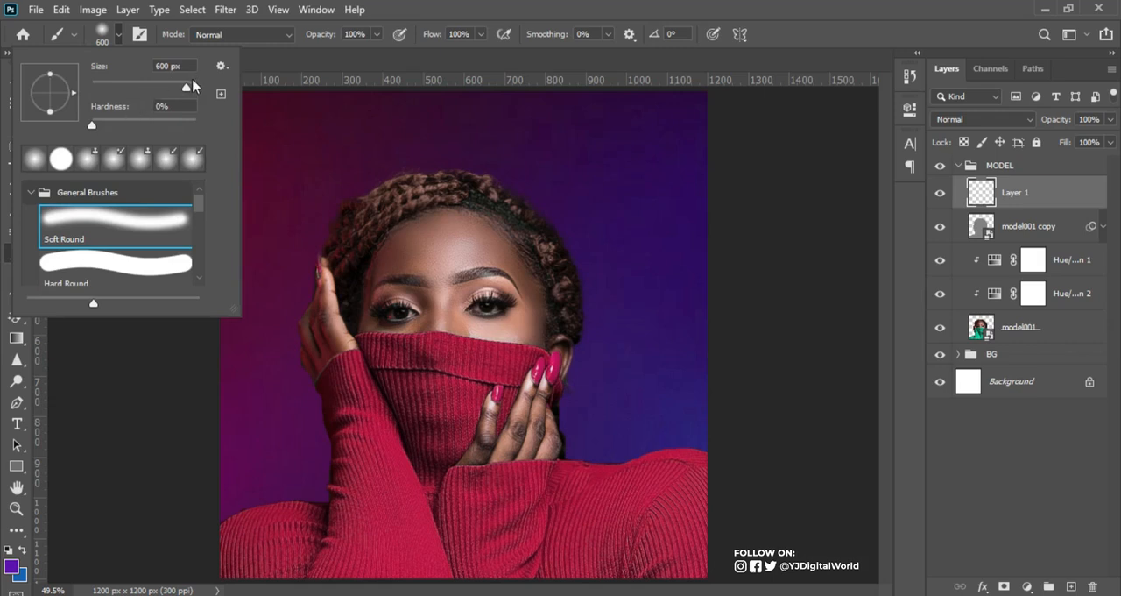
pyautogui.click(559, 5)
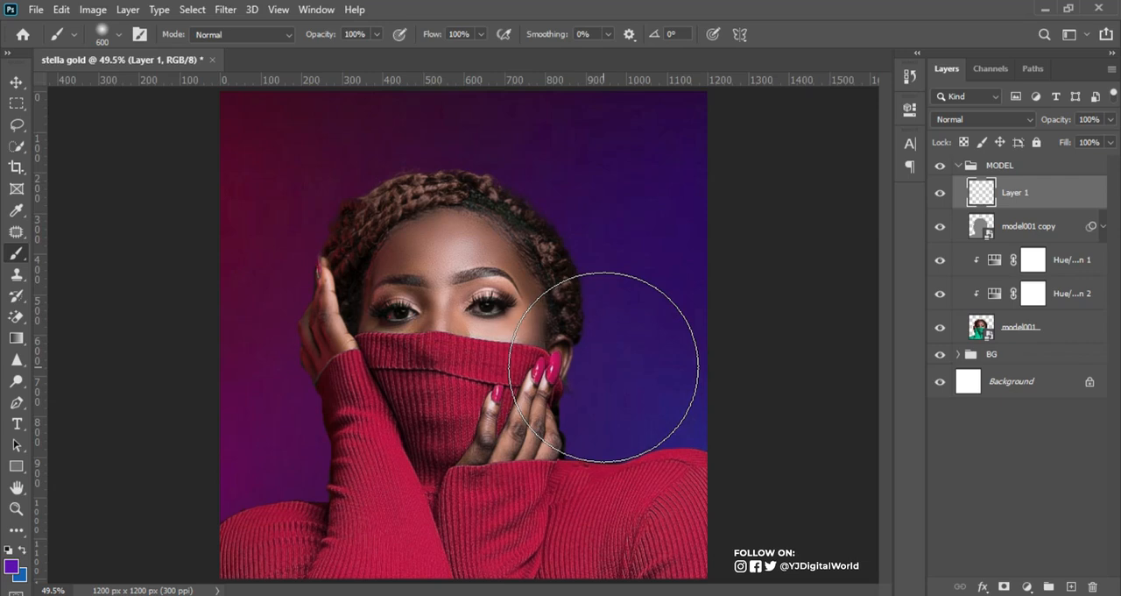
pyautogui.press(']')
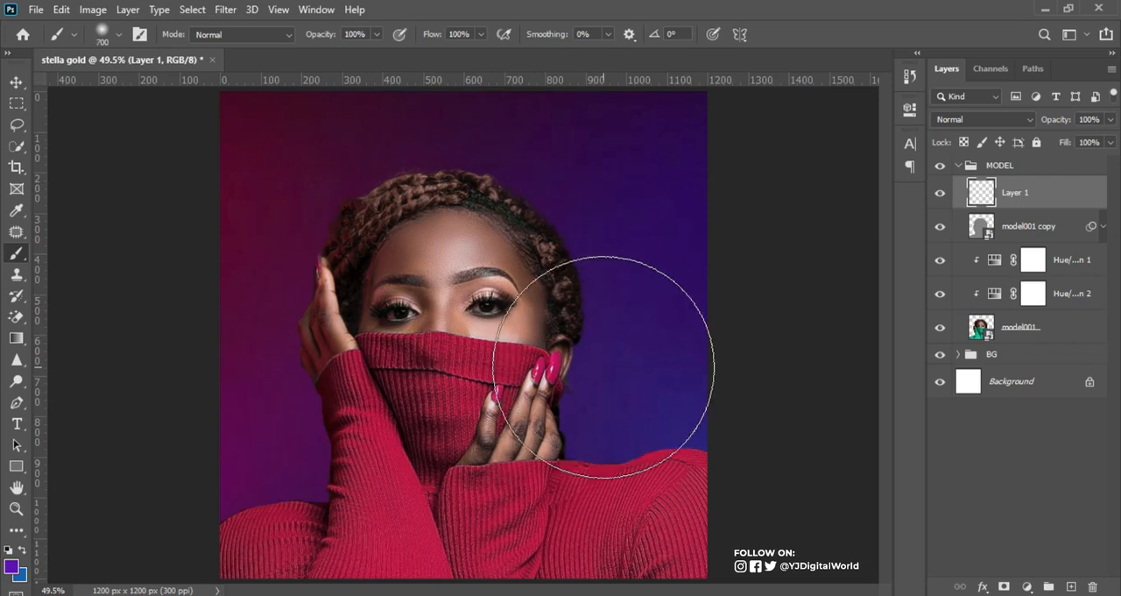
pyautogui.press('[')
pyautogui.press('[')
pyautogui.press('[')
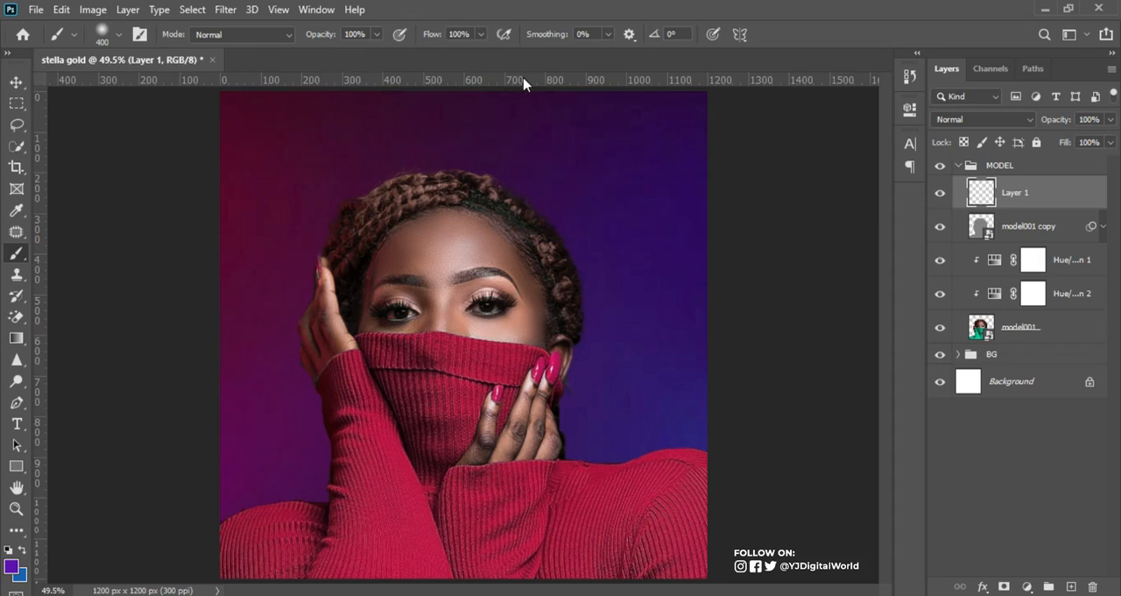
pyautogui.press(']')
pyautogui.press(']')
pyautogui.press(']')
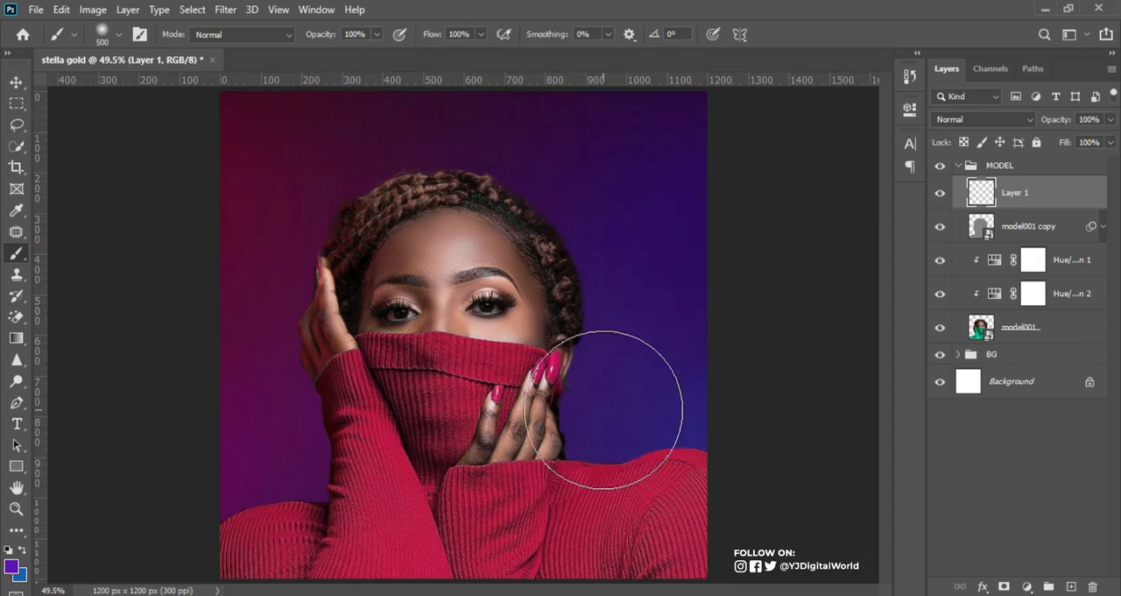
pyautogui.press(']')
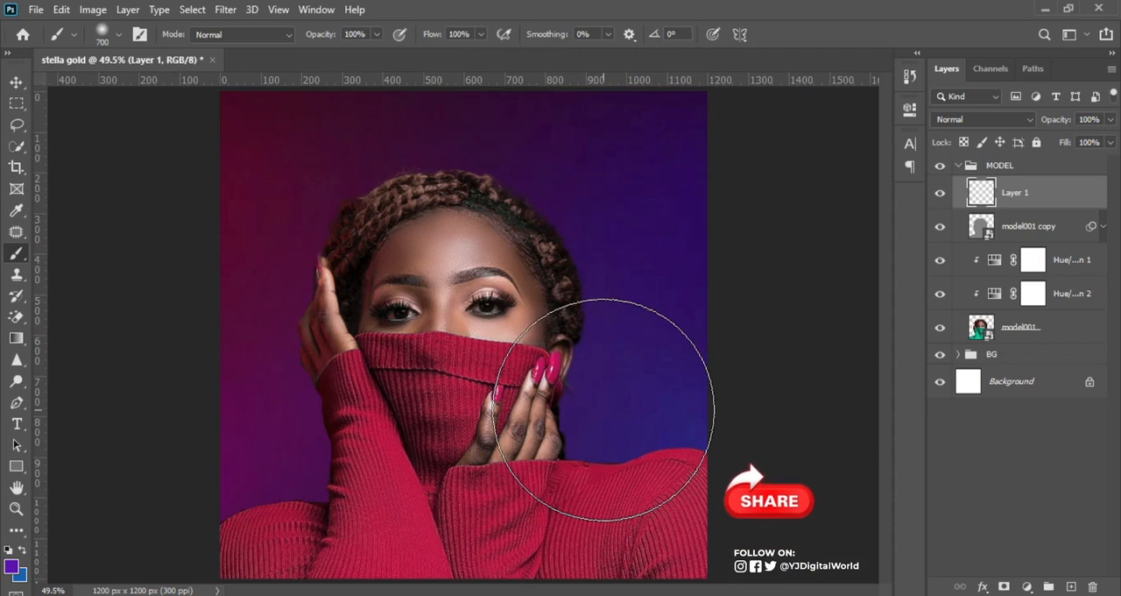
pyautogui.click(584, 410)
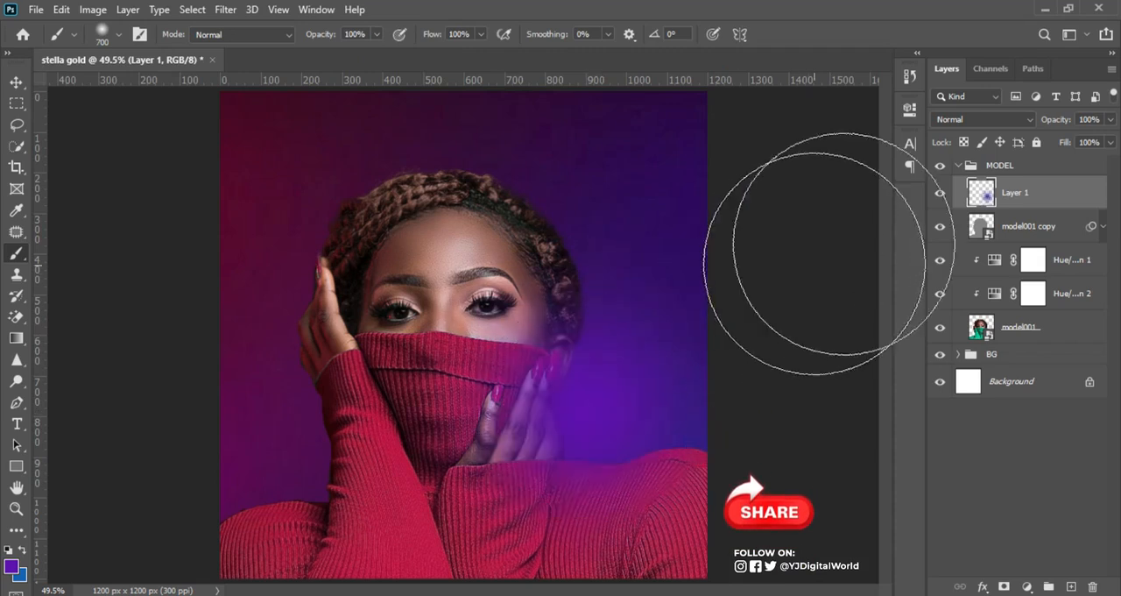
# Step: Set Layer 1's blend mode to Screen and enlarge the purple glow proportionally so it spreads over more of the portrait
pyautogui.click(1011, 121)
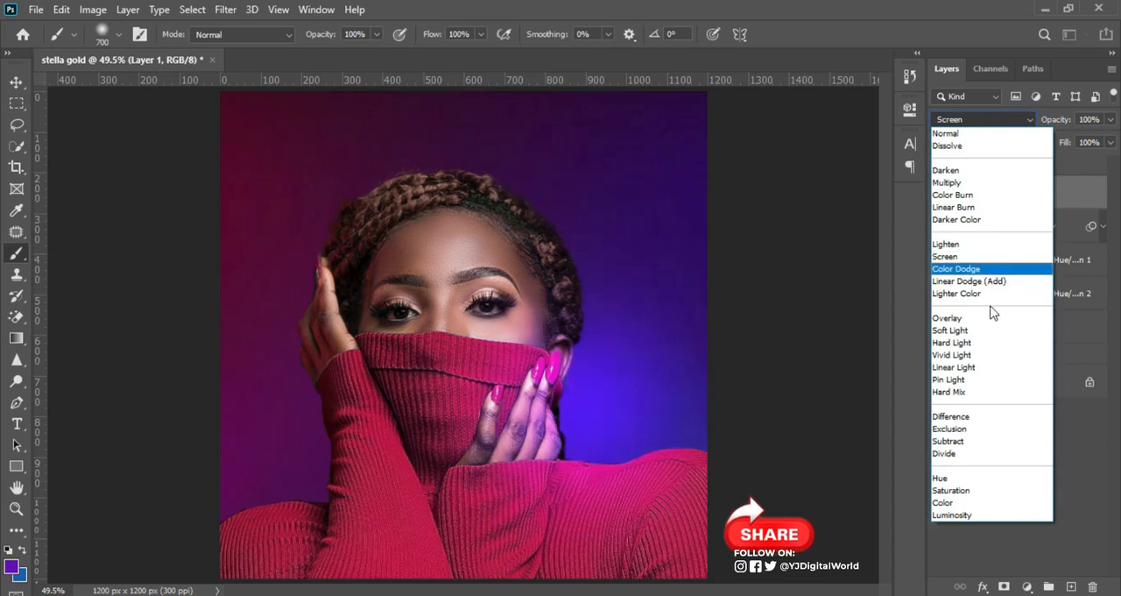
pyautogui.click(990, 256)
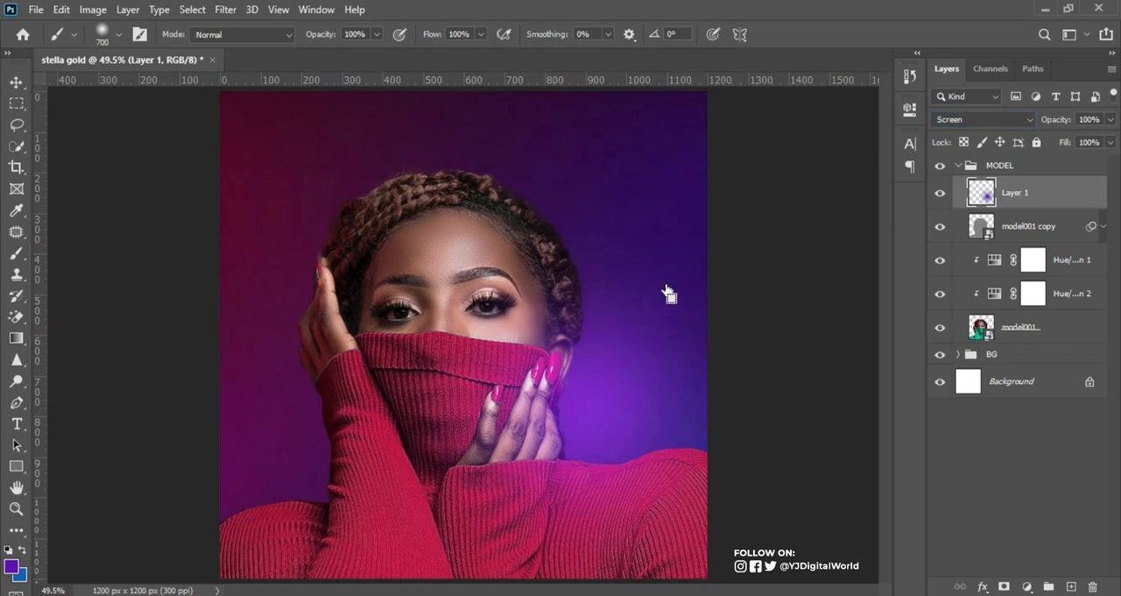
pyautogui.hotkey('ctrl', 't')
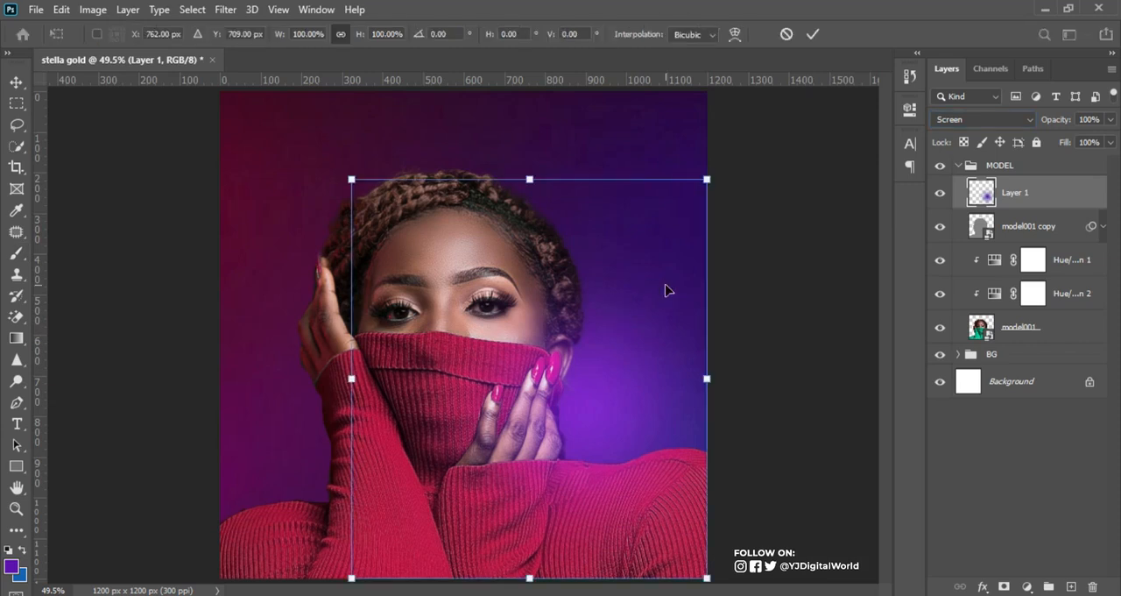
pyautogui.moveTo(707, 179); pyautogui.dragTo(799, 103)
pyautogui.moveTo(619, 443); pyautogui.dragTo(563, 471)
pyautogui.hotkey('ctrl', '-')
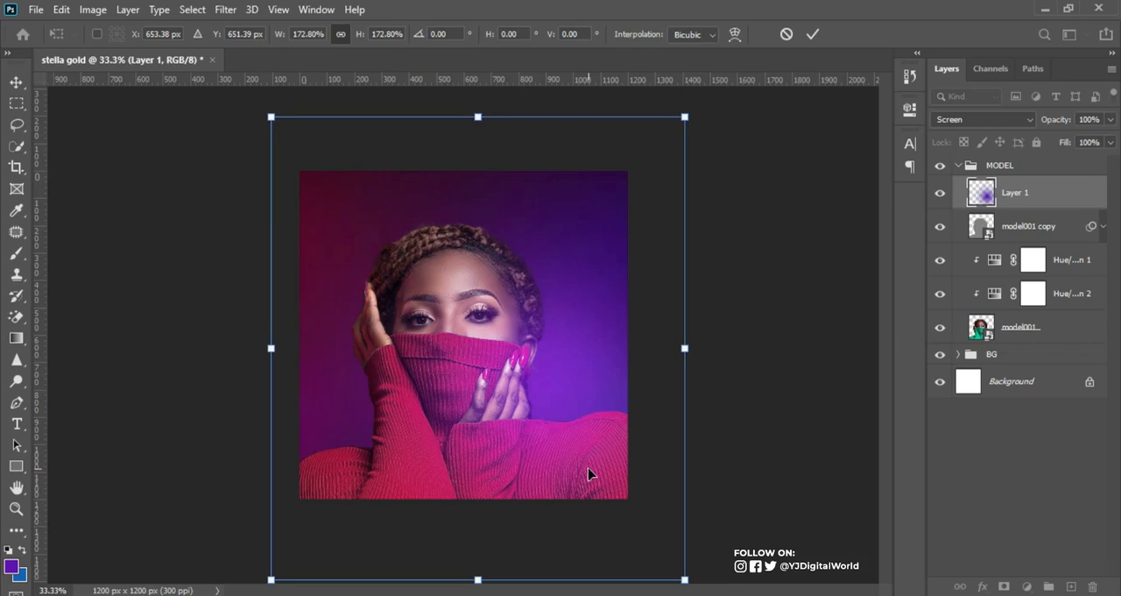
pyautogui.press('Return')
pyautogui.press('b')
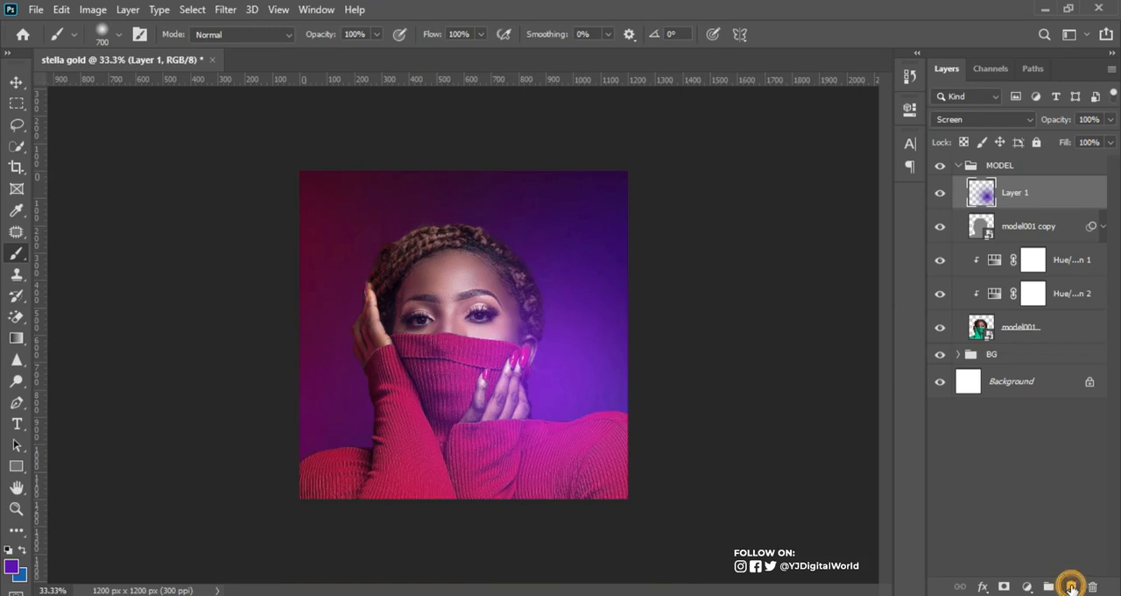
# Step: Add a new layer above Layer 1 and set the foreground colour to the red 810e53 copied from the Notepad notes
pyautogui.click(1072, 585)
pyautogui.hotkey('alt', 'Tab')
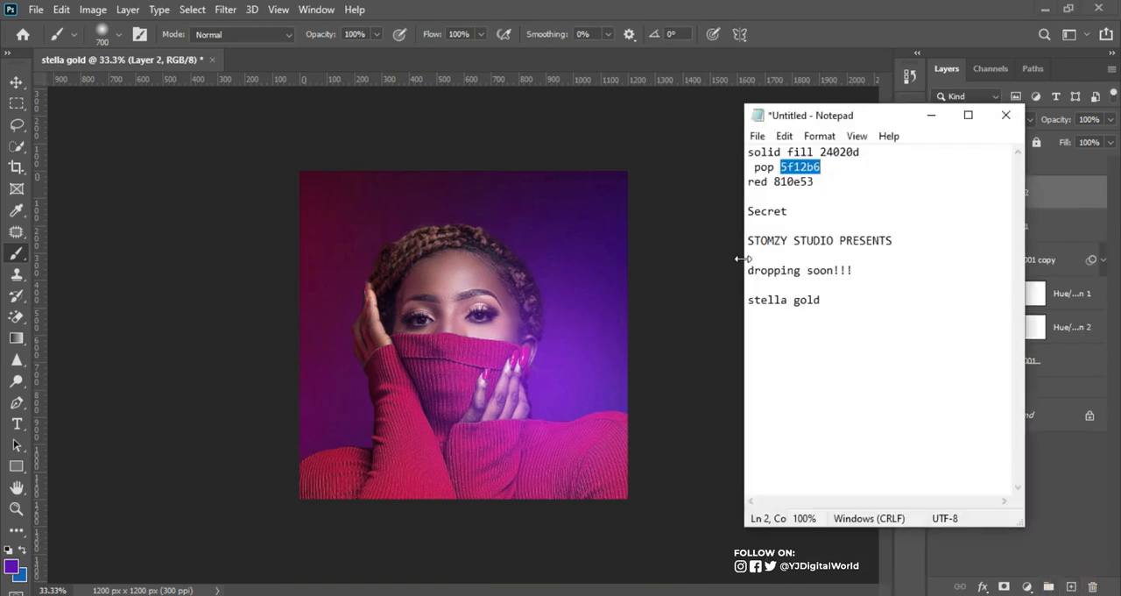
pyautogui.moveTo(774, 181); pyautogui.dragTo(828, 187)
pyautogui.hotkey('ctrl', 'c')
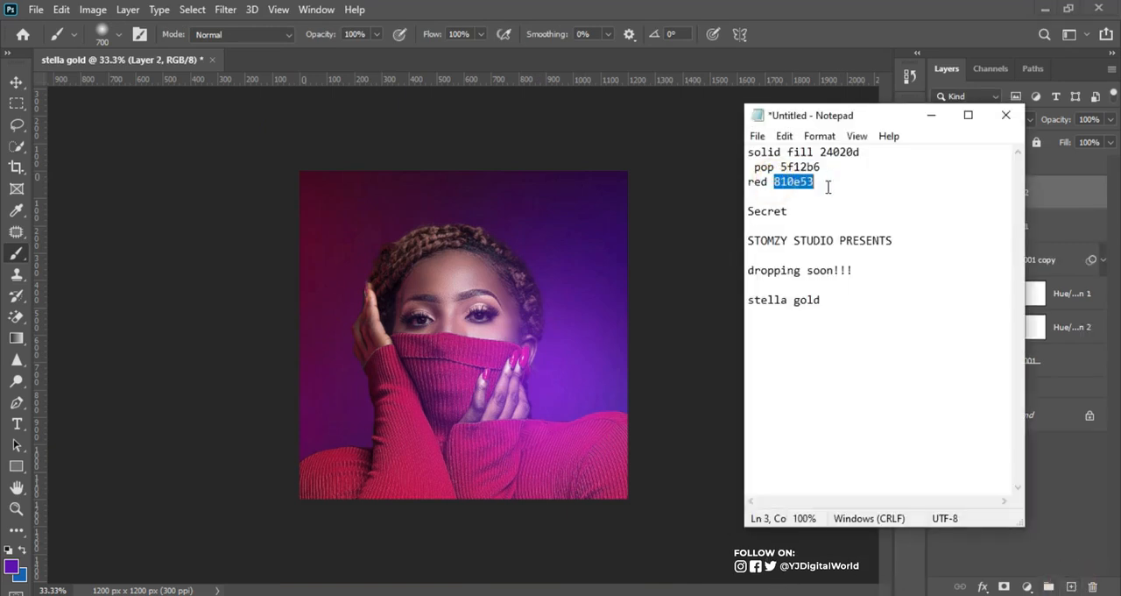
pyautogui.hotkey('alt', 'Tab')
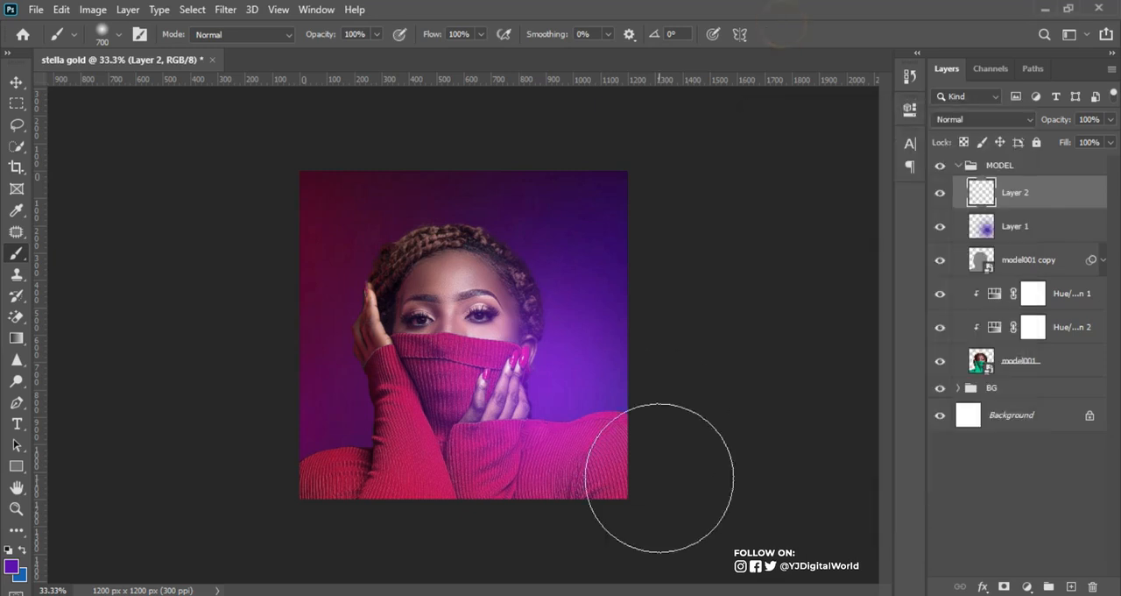
pyautogui.click(12, 569)
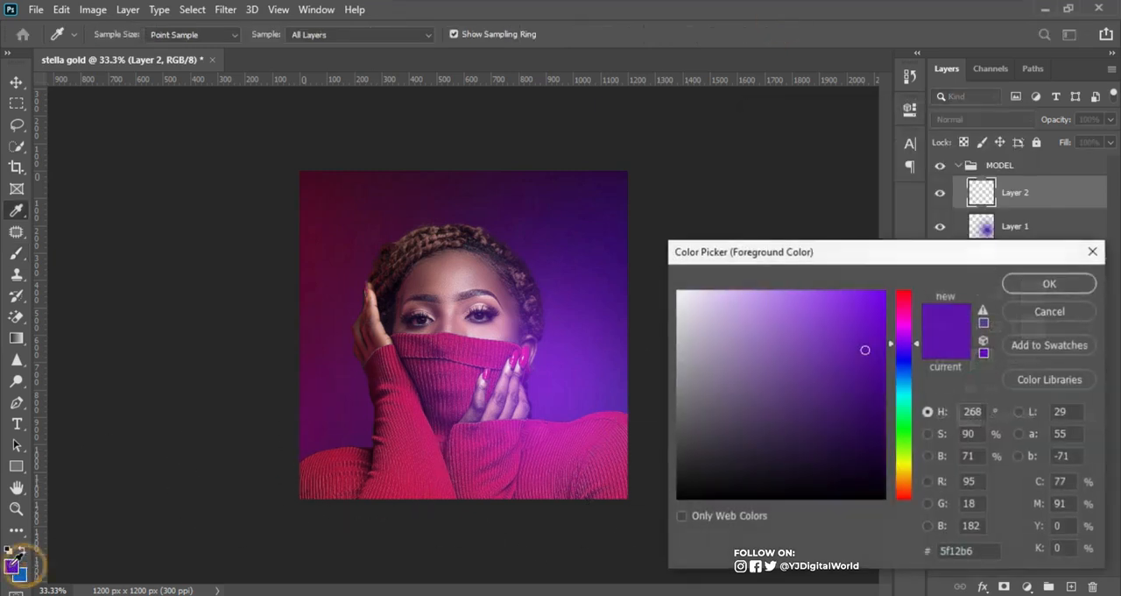
pyautogui.click(981, 555)
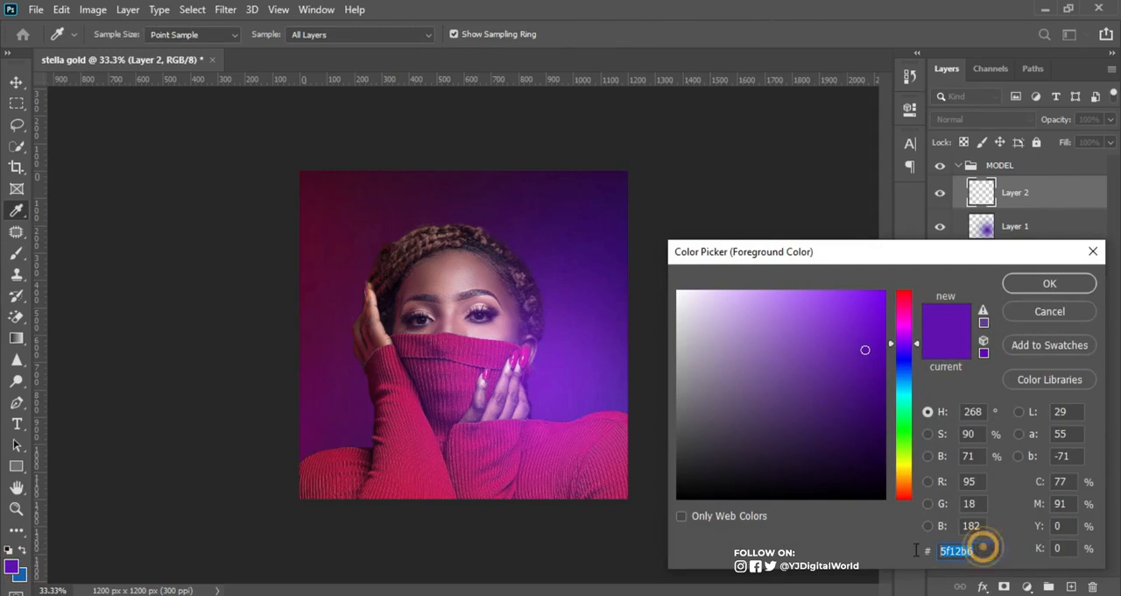
pyautogui.hotkey('ctrl', 'v')
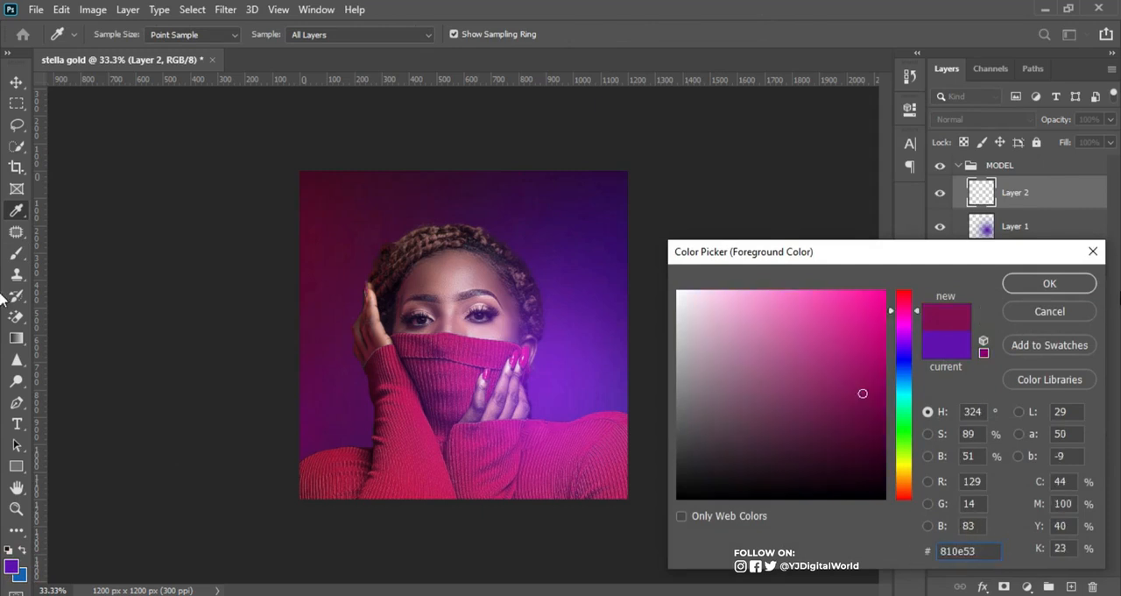
pyautogui.click(1072, 291)
# Step: Paint a red glow on Layer 2 over the raised sleeve with the 700 px soft brush and set the layer to Screen
pyautogui.press('b')
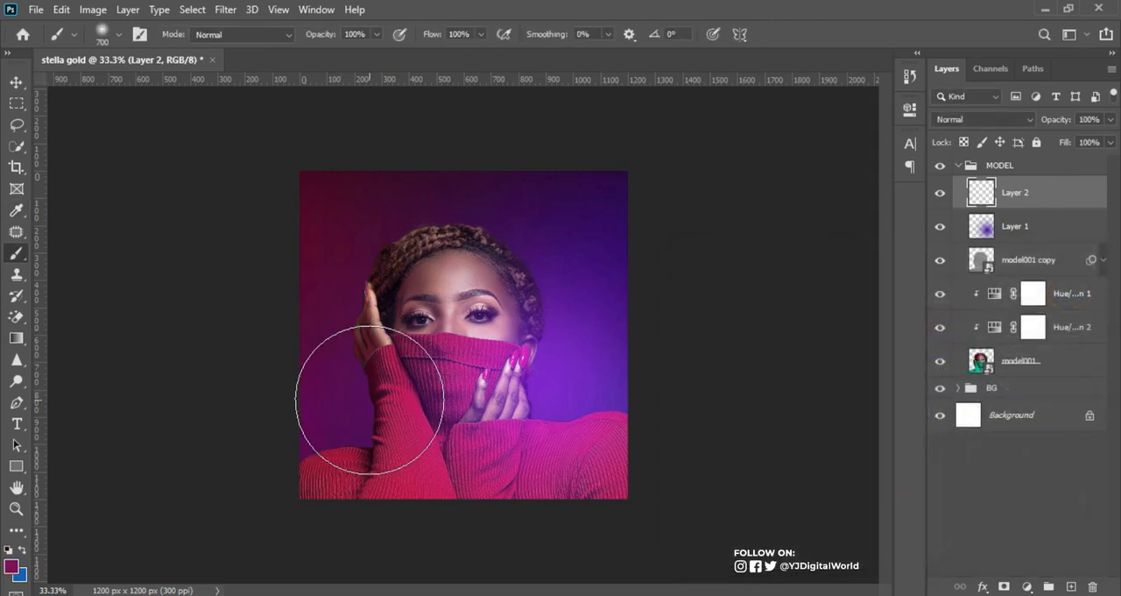
pyautogui.click(364, 409)
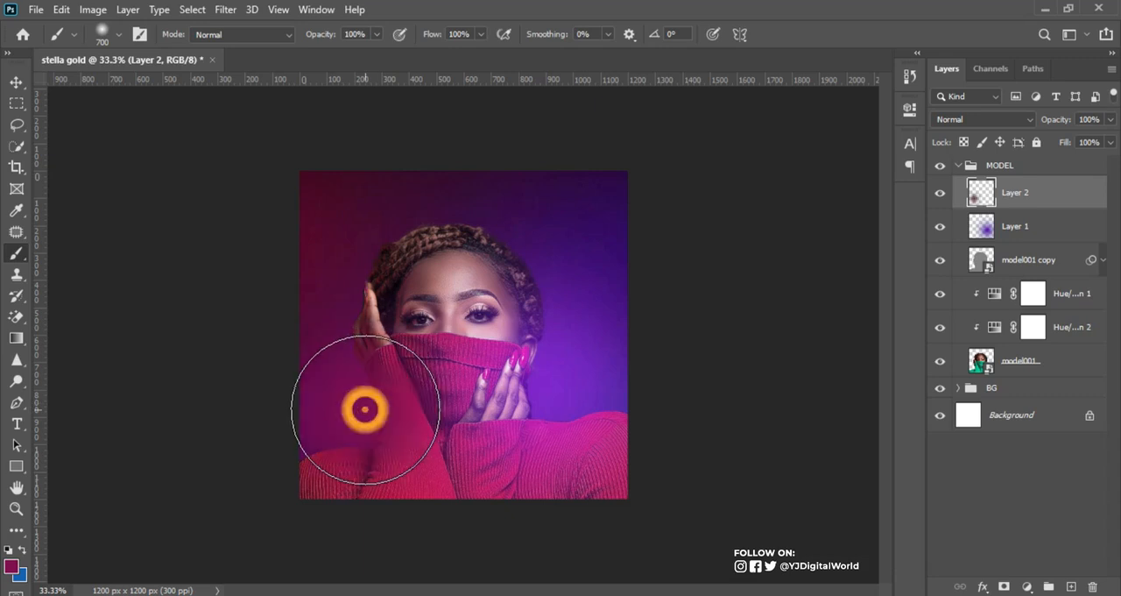
pyautogui.click(1016, 118)
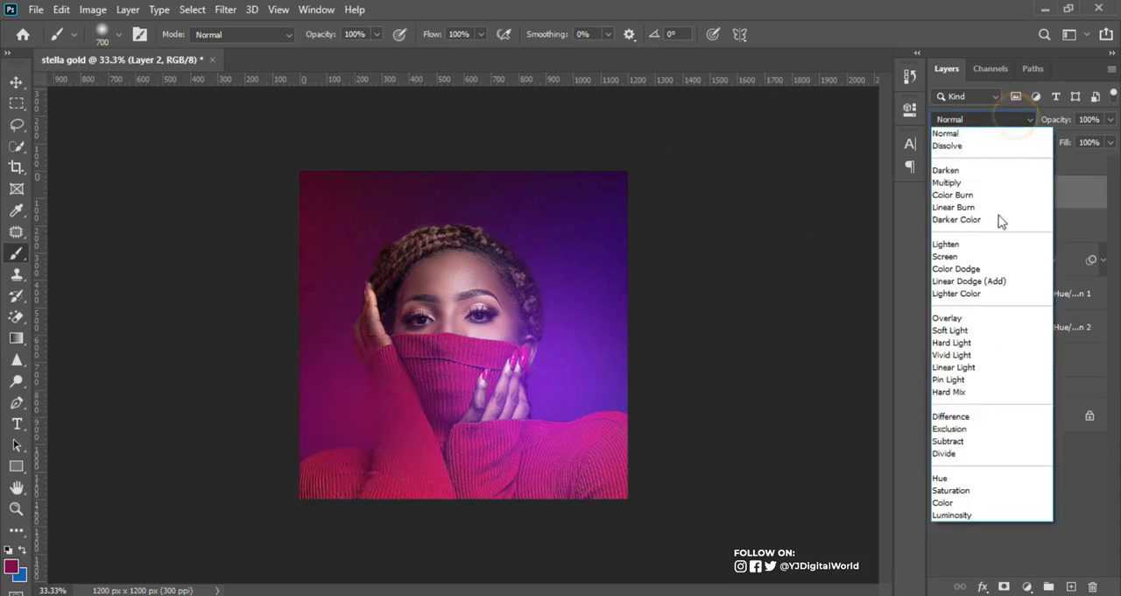
pyautogui.click(998, 262)
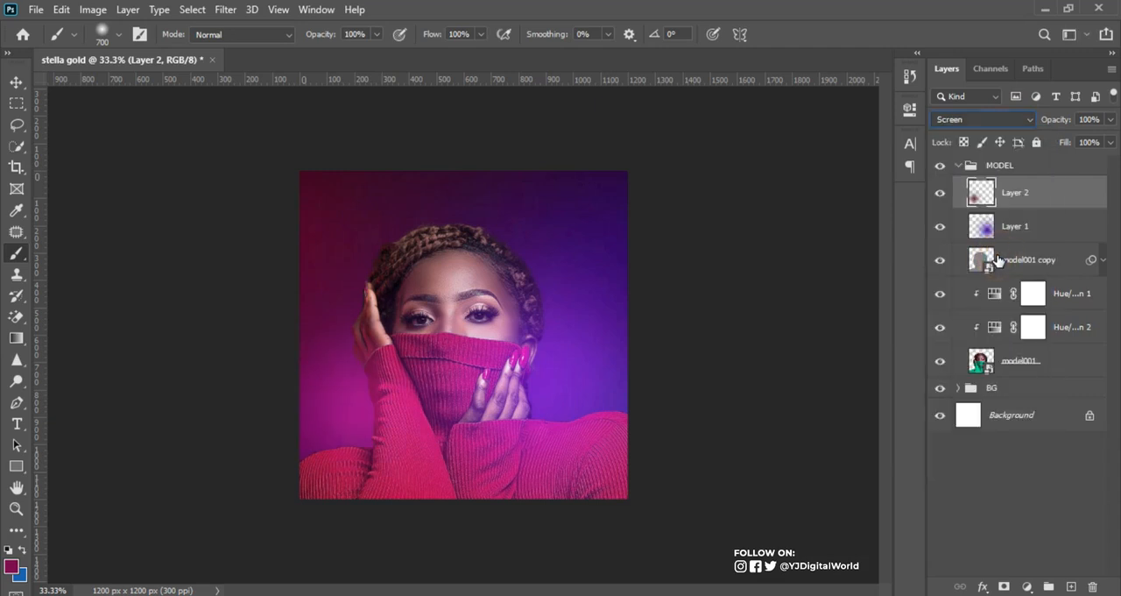
# Step: Enlarge Layer 2's red glow proportionally to about 169% and centre it horizontally over the canvas
pyautogui.hotkey('ctrl', 't')
pyautogui.moveTo(519, 254); pyautogui.dragTo(642, 117)
pyautogui.moveTo(521, 338); pyautogui.dragTo(506, 358)
pyautogui.moveTo(286, 519); pyautogui.dragTo(252, 553)
pyautogui.moveTo(394, 488)
pyautogui.mouseDown()
pyautogui.moveTo(421, 475)
pyautogui.moveTo(426, 455)
pyautogui.mouseUp()
pyautogui.doubleClick(425, 455)
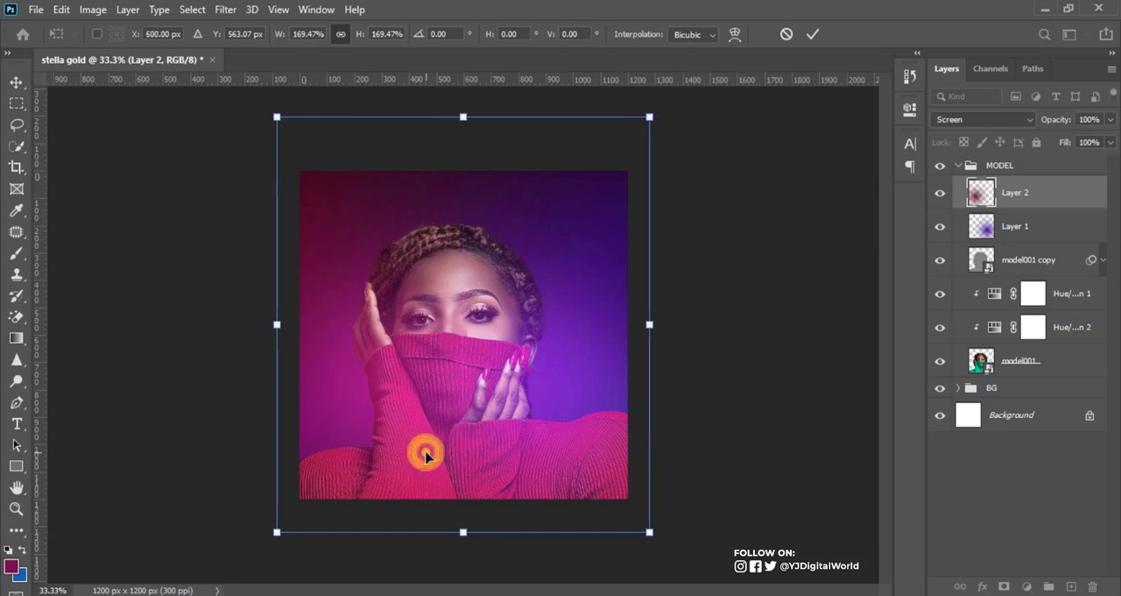
pyautogui.press('b')
pyautogui.hotkey('ctrl', '+')
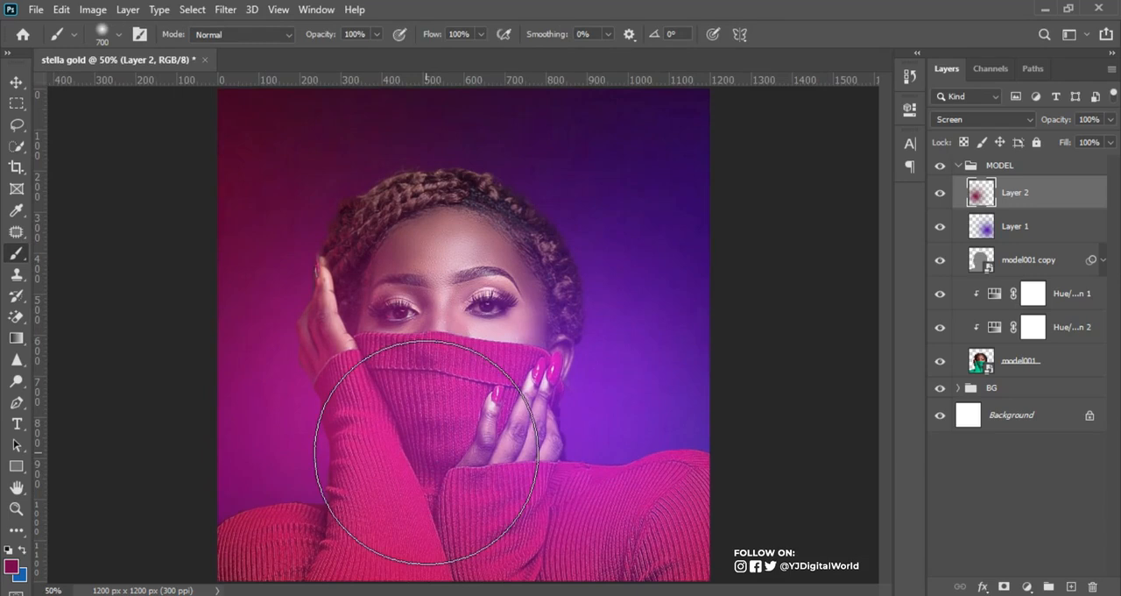
# Step: Toggle the visibility of Layer 2 and Layer 1 to compare the portrait with and without each glow
pyautogui.click(17, 81)
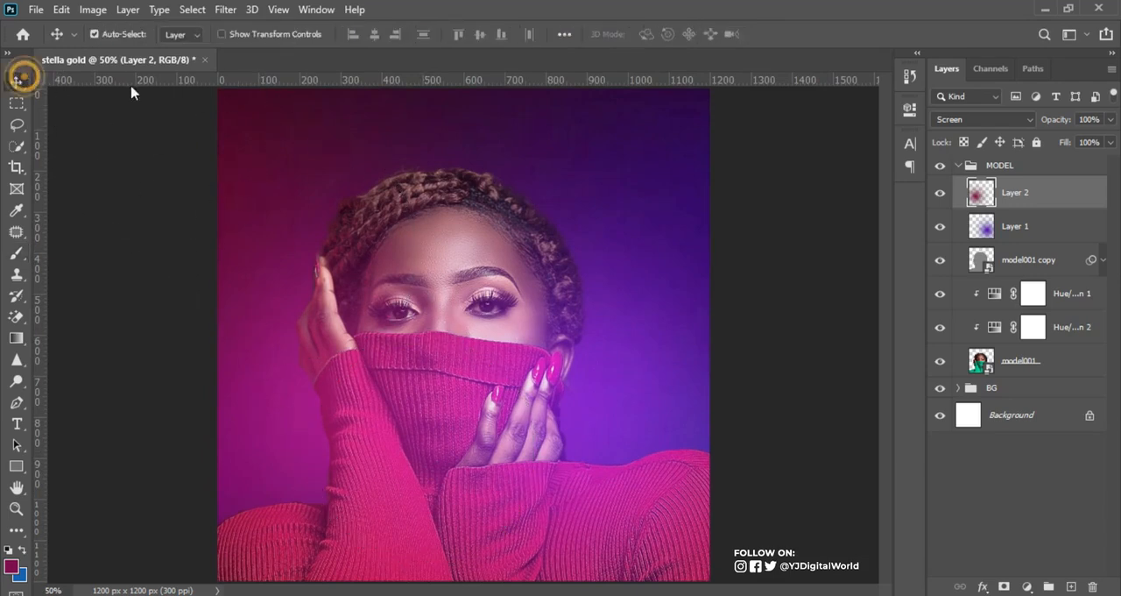
pyautogui.keyDown('alt'); pyautogui.click(941, 192); pyautogui.keyUp('alt')
pyautogui.keyDown('alt'); pyautogui.click(942, 193); pyautogui.keyUp('alt')
pyautogui.click(943, 194)
pyautogui.click(943, 194)
pyautogui.click(943, 193)
pyautogui.click(943, 193)
pyautogui.click(939, 226)
pyautogui.click(939, 226)
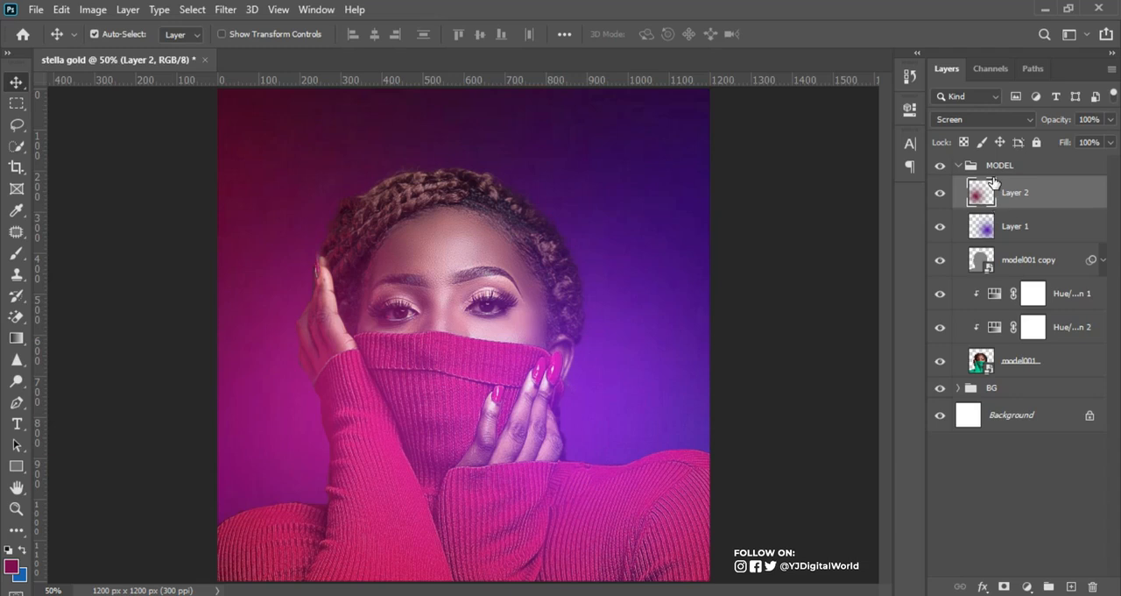
# Step: Collapse the MODEL group and nudge the whole group down about 70 px on the canvas
pyautogui.click(958, 167)
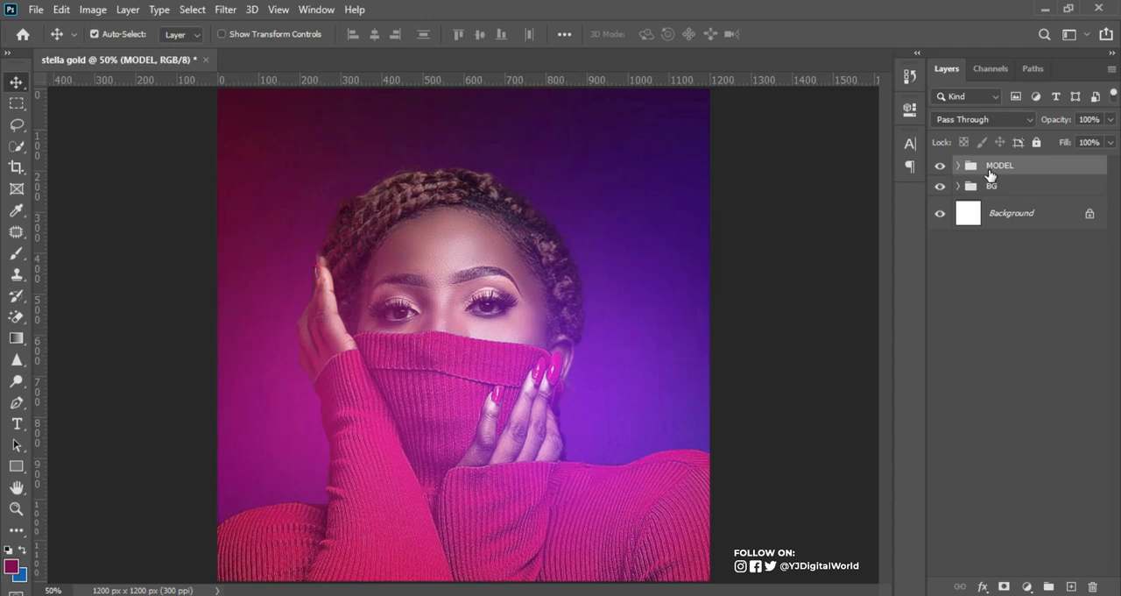
pyautogui.click(1034, 174)
pyautogui.click(1030, 167)
pyautogui.press('Down')
pyautogui.press('Down')
pyautogui.press('Down')
pyautogui.press('Down')
pyautogui.press('Down')
pyautogui.press('Down')
pyautogui.press('Down')
pyautogui.press('Down')
pyautogui.press('Down')
pyautogui.press('Down')
pyautogui.press('Down')
pyautogui.press('Down')
pyautogui.press('Down')
pyautogui.press('Down')
pyautogui.press('Down')
pyautogui.press('Down')
pyautogui.press('Down')
pyautogui.press('Down')
pyautogui.press('Down')
pyautogui.press('Down')
pyautogui.press('Down')
pyautogui.press('Down')
pyautogui.press('Down')
pyautogui.press('Down')
pyautogui.press('Down')
pyautogui.press('Down')
pyautogui.press('Down')
pyautogui.press('Down')
pyautogui.press('Down')
pyautogui.press('Down')
pyautogui.press('Down')
pyautogui.press('Down')
pyautogui.press('Down')
pyautogui.press('Down')
pyautogui.press('Down')
pyautogui.press('Down')
pyautogui.press('Down')
pyautogui.press('Down')
pyautogui.press('Down')
pyautogui.press('Down')
pyautogui.press('Down')
pyautogui.press('Down')
pyautogui.press('Down')
pyautogui.press('Down')
pyautogui.press('Down')
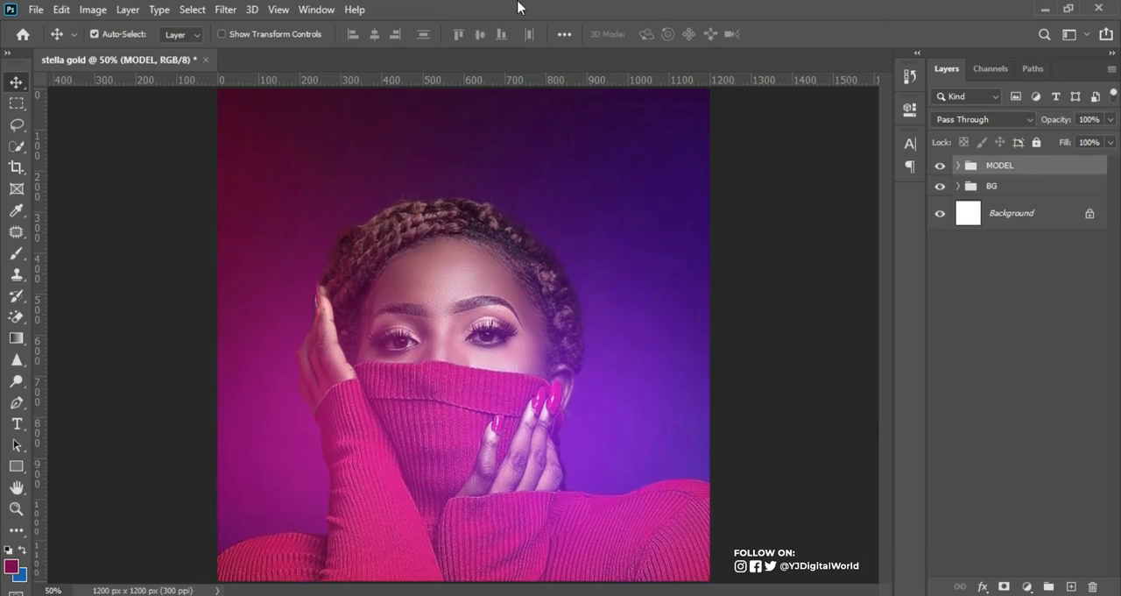
# Step: Create a guide layout with 60 px margins on all four sides of the canvas, without columns or rows
pyautogui.click(278, 9)
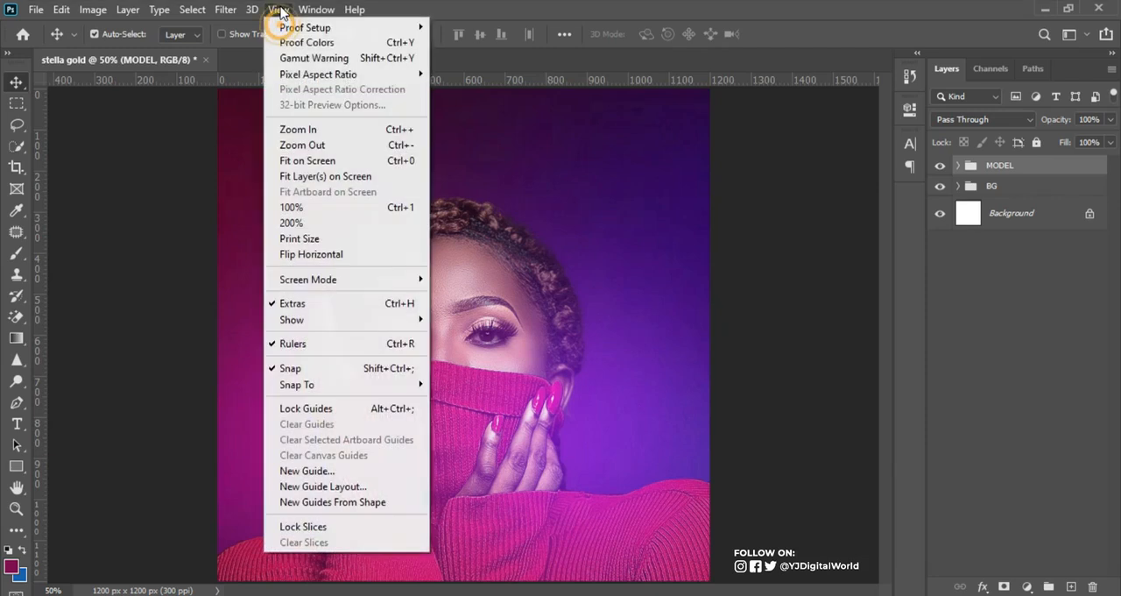
pyautogui.click(324, 487)
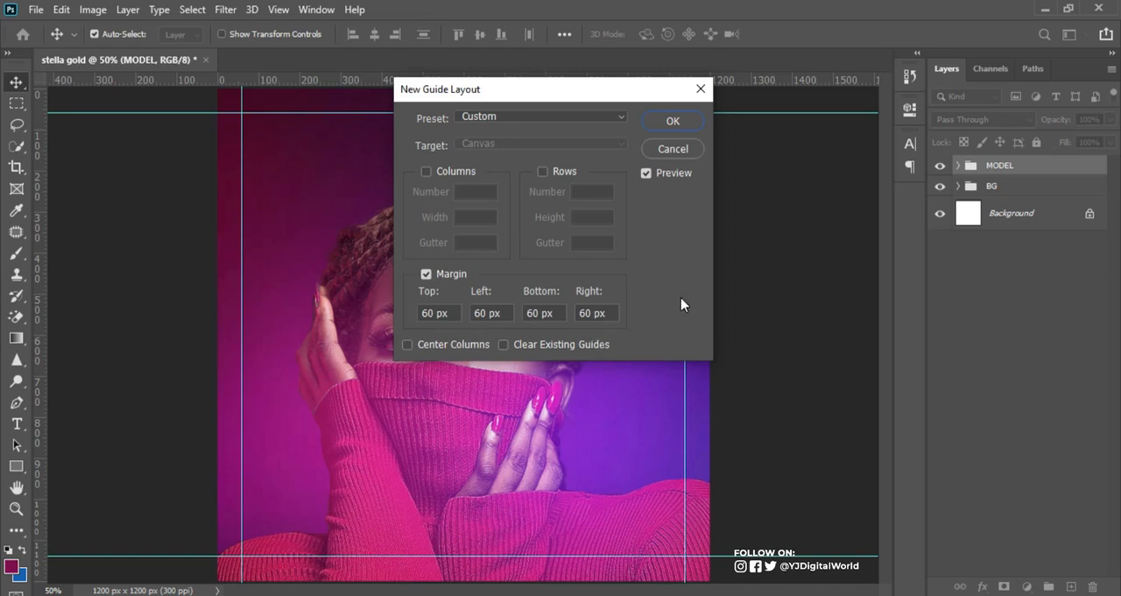
pyautogui.click(672, 121)
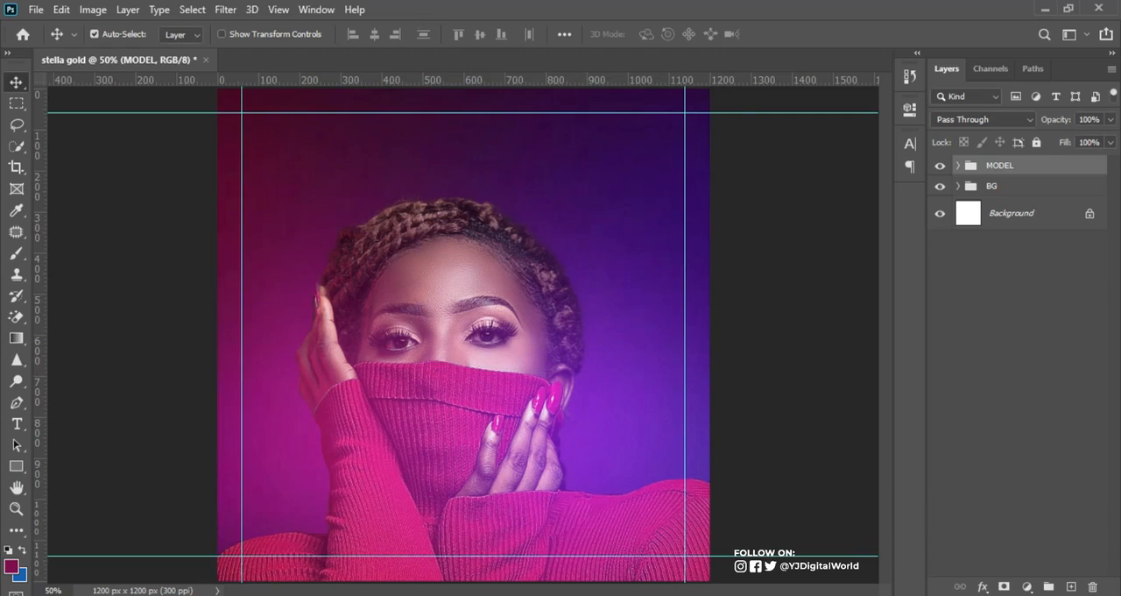
# Step: Copy STOMZY STUDIO PRESENTS from the Notepad notes and place it as a Montserrat SemiBold text layer above the model's head
pyautogui.hotkey('alt', 'Tab')
pyautogui.moveTo(748, 240); pyautogui.dragTo(925, 245)
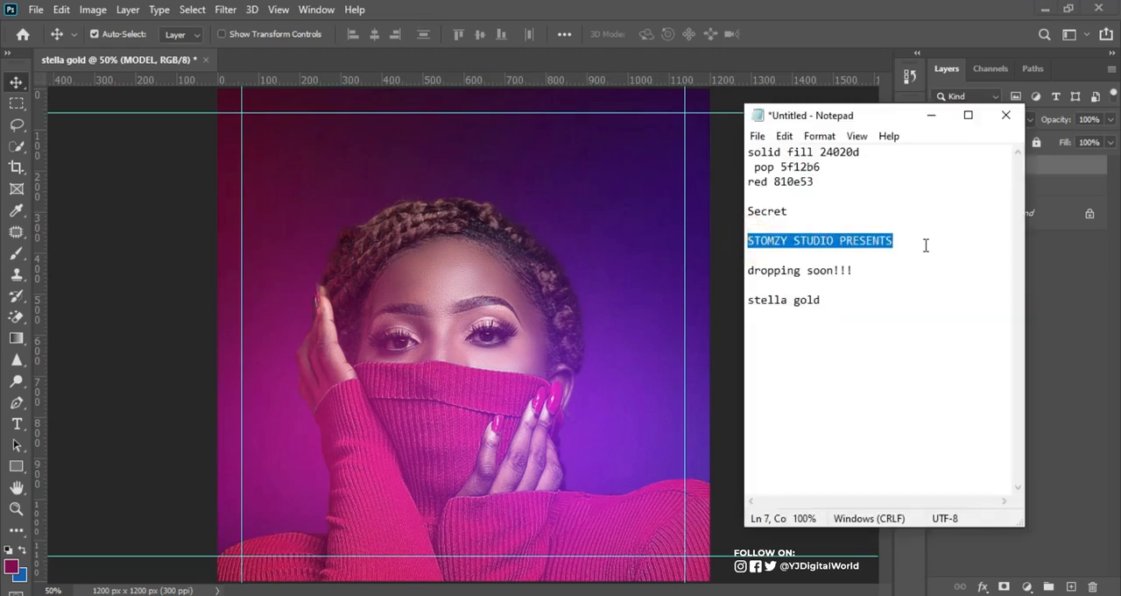
pyautogui.click(673, 7)
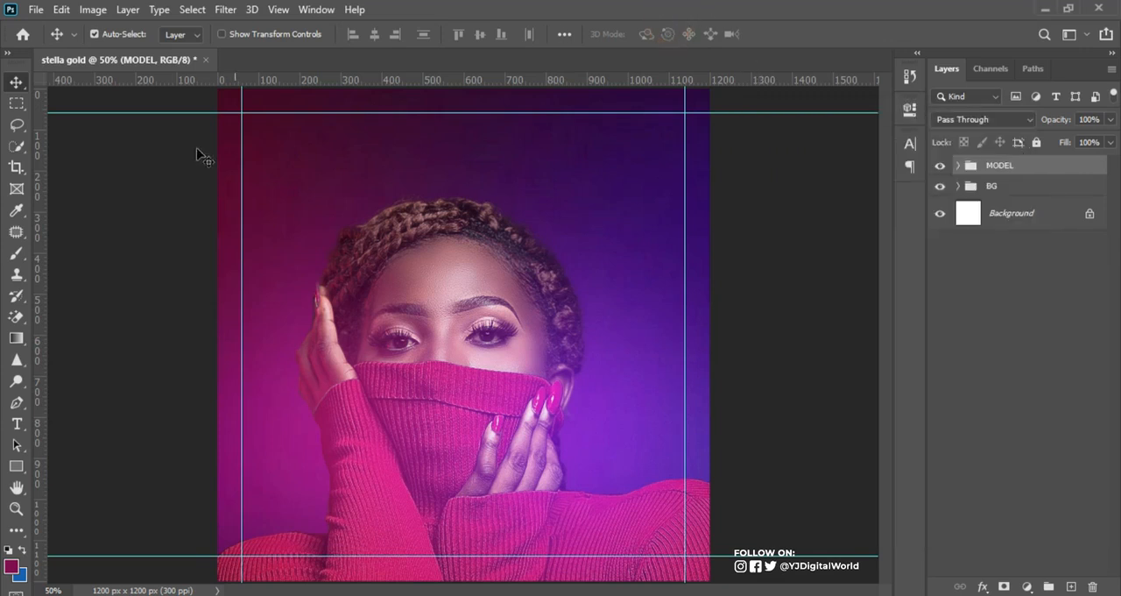
pyautogui.click(17, 425)
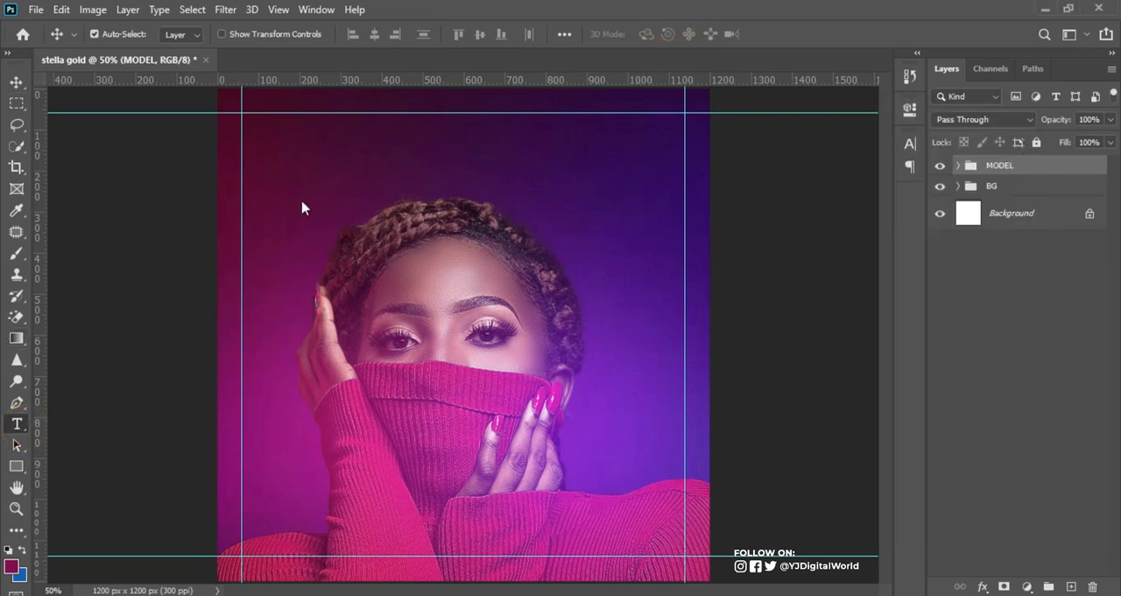
pyautogui.click(416, 149)
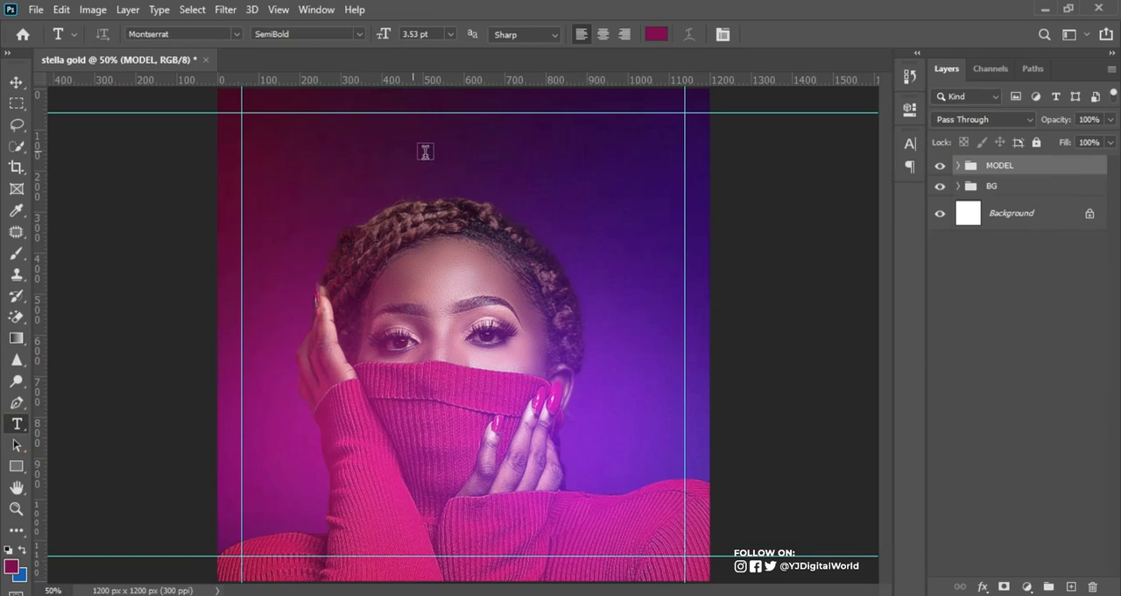
pyautogui.click(416, 150)
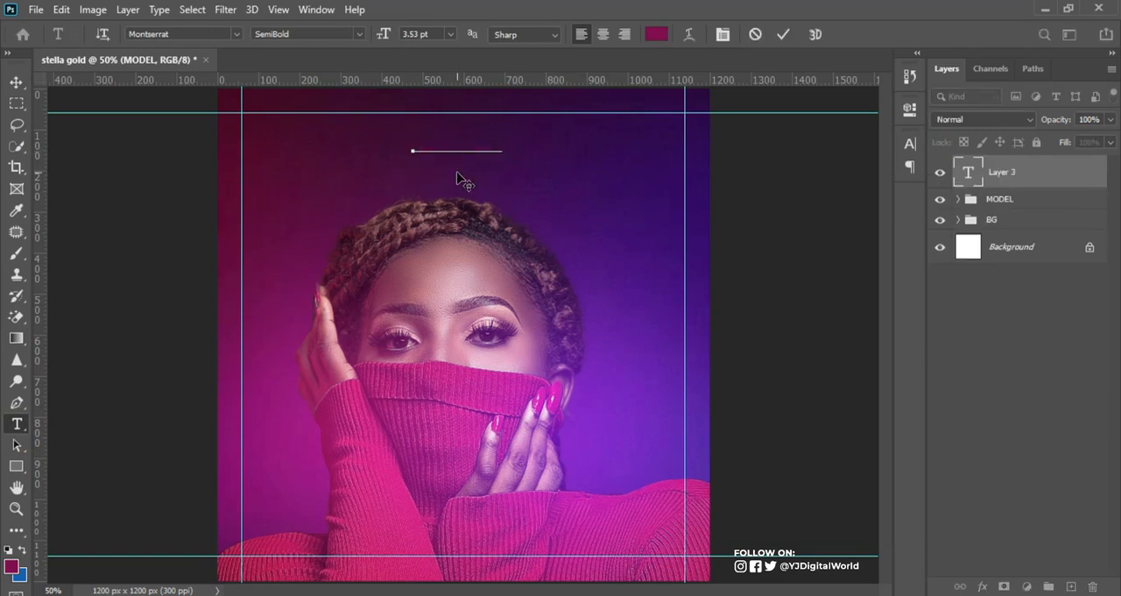
pyautogui.hotkey('ctrl', 'v')
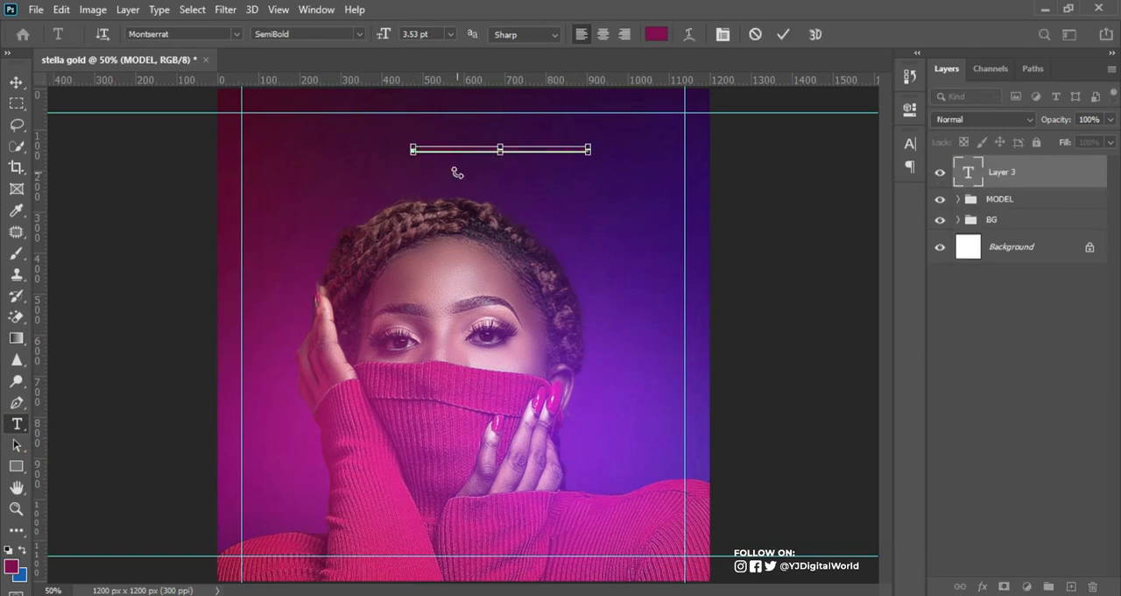
pyautogui.click(784, 33)
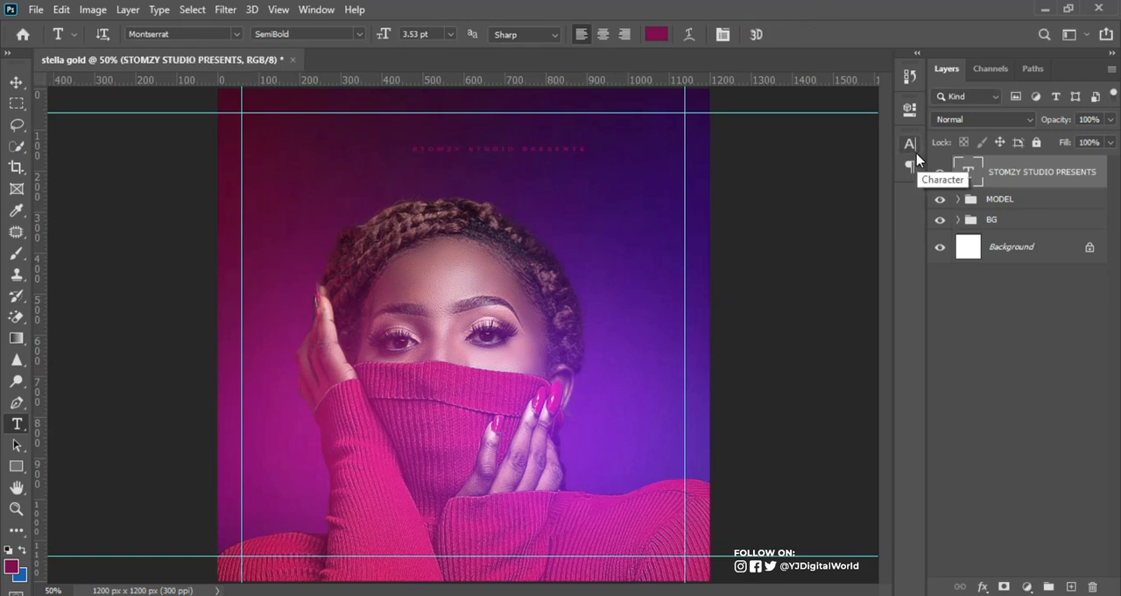
pyautogui.click(911, 149)
pyautogui.click(911, 149)
pyautogui.click(317, 11)
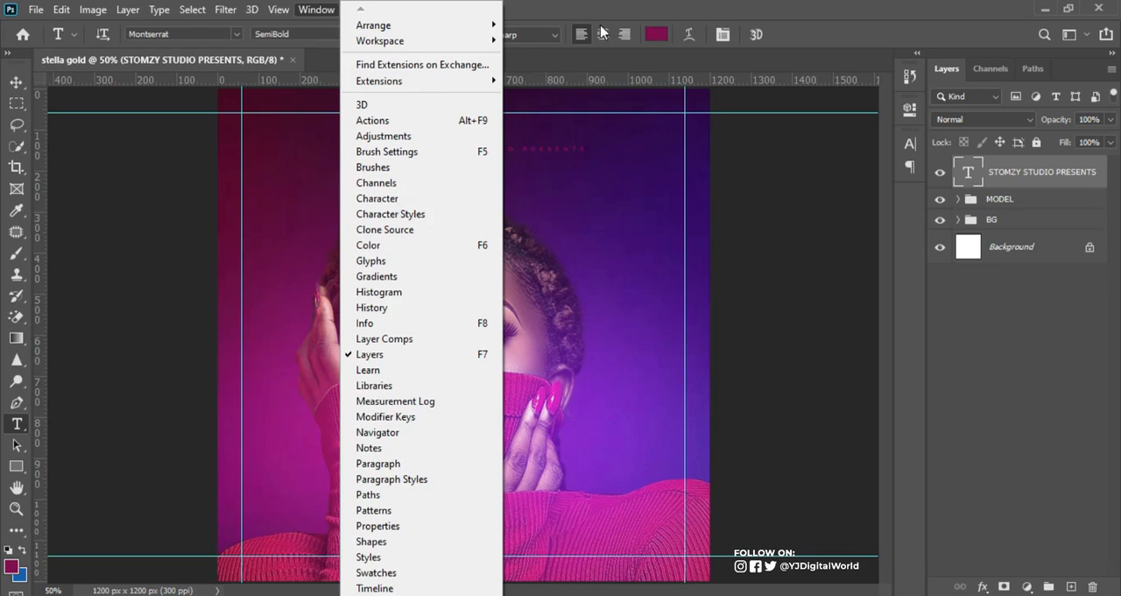
pyautogui.click(705, 21)
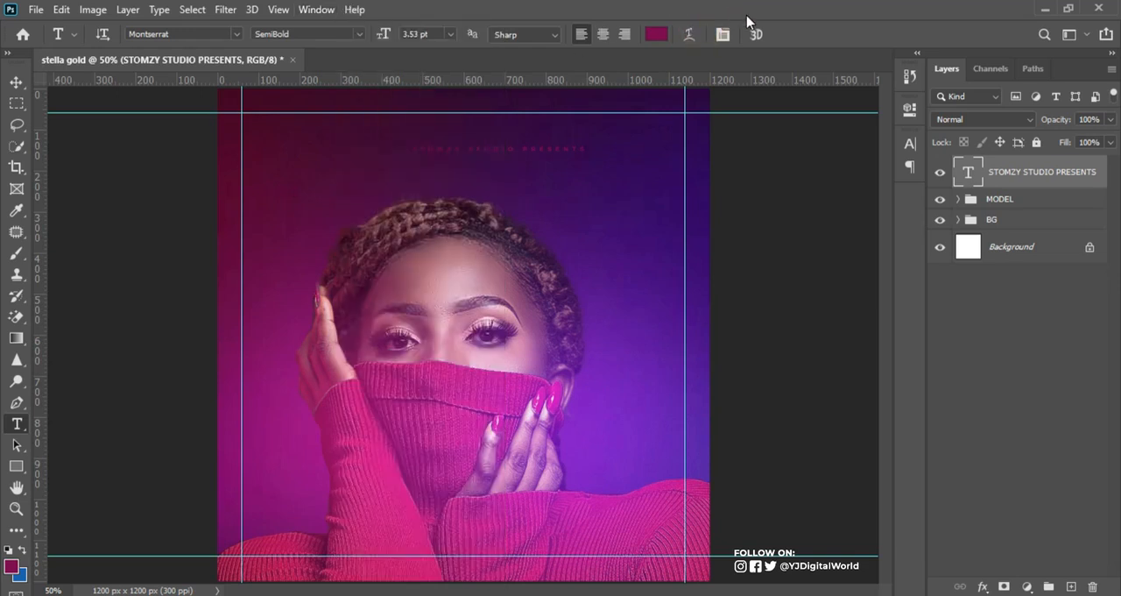
pyautogui.click(934, 169)
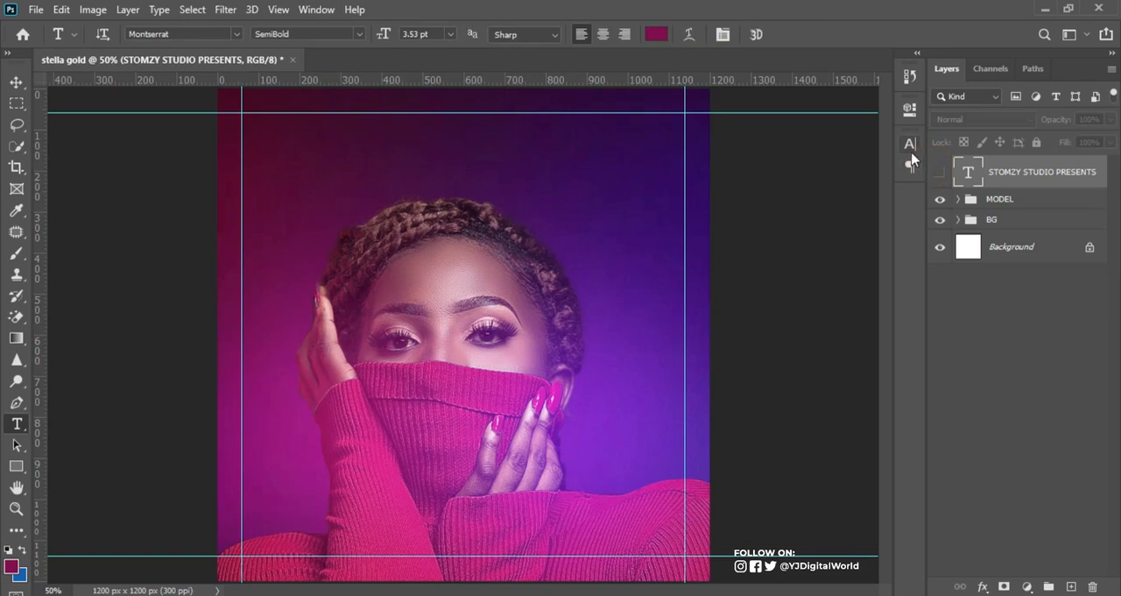
pyautogui.click(937, 171)
# Step: Change the text colour of the STOMZY STUDIO PRESENTS layer to white
pyautogui.click(910, 143)
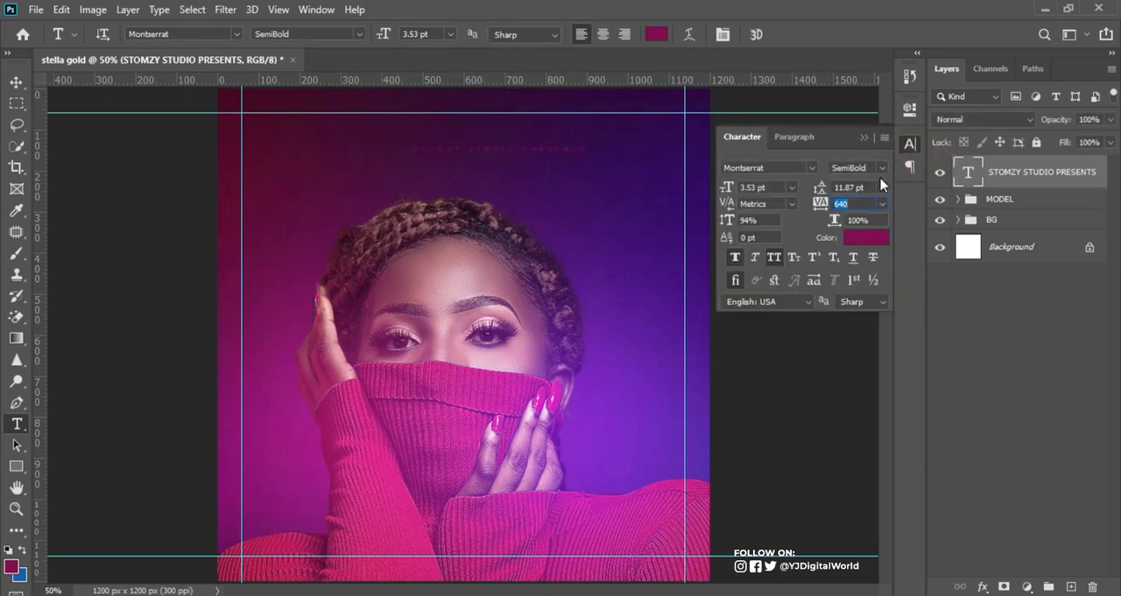
pyautogui.click(865, 240)
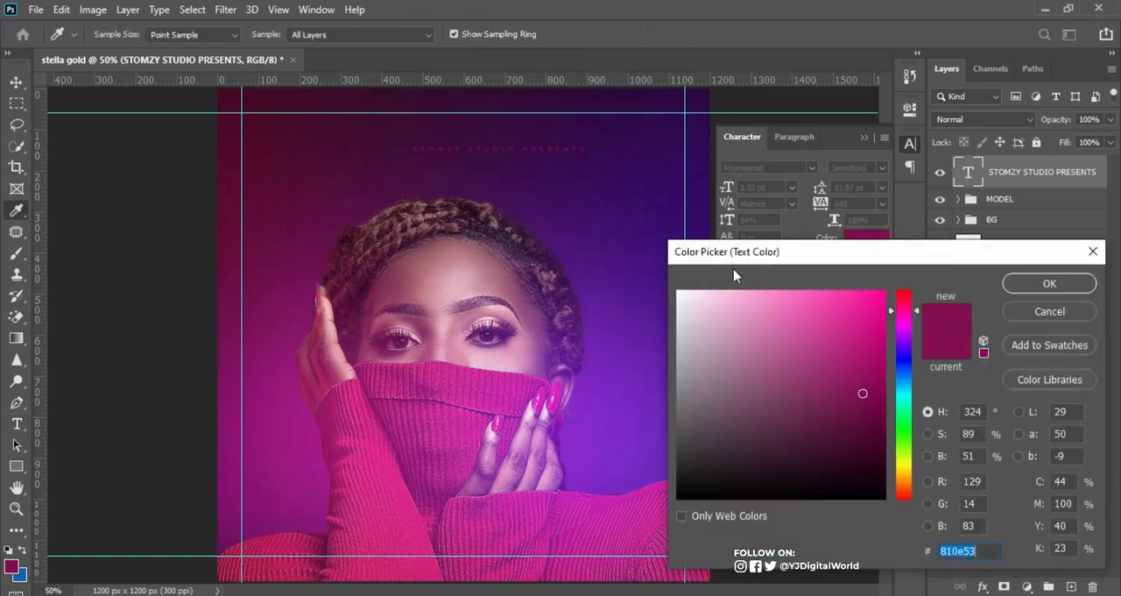
pyautogui.moveTo(696, 313); pyautogui.dragTo(671, 282)
pyautogui.click(1046, 287)
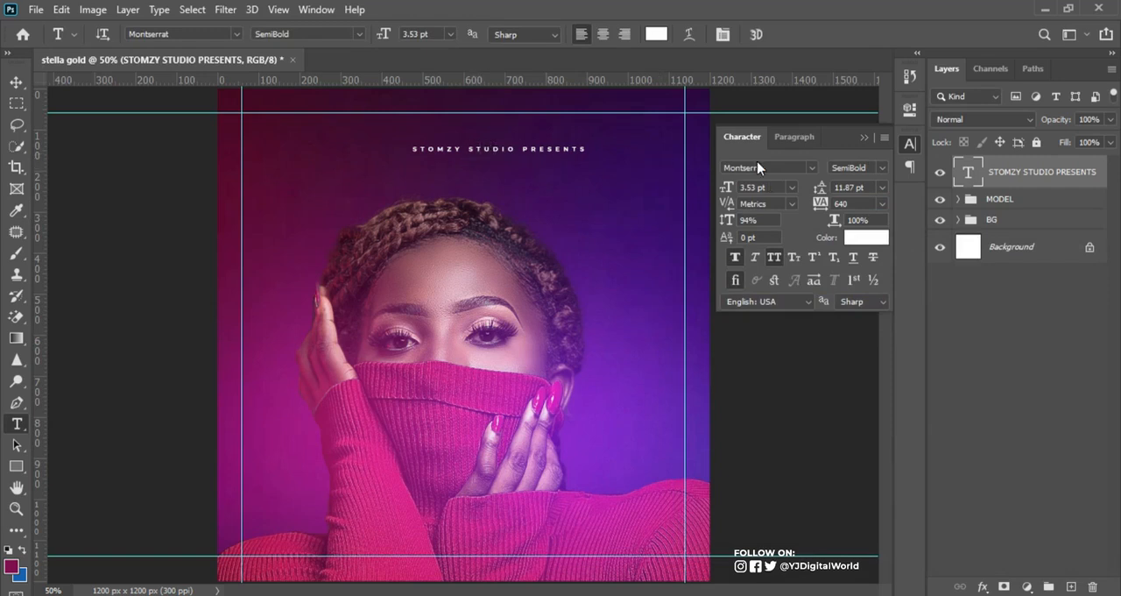
# Step: Set the STOMZY STUDIO PRESENTS text's tracking to 140 and its font size to 4 pt
pyautogui.moveTo(832, 210); pyautogui.dragTo(806, 210)
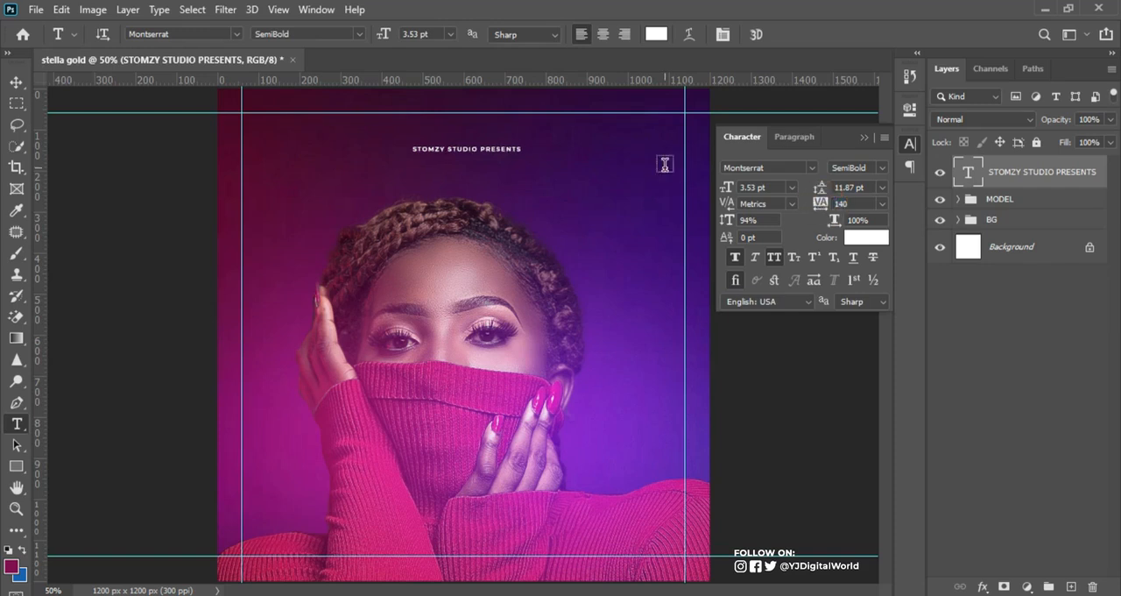
pyautogui.doubleClick(751, 187)
pyautogui.write('4')
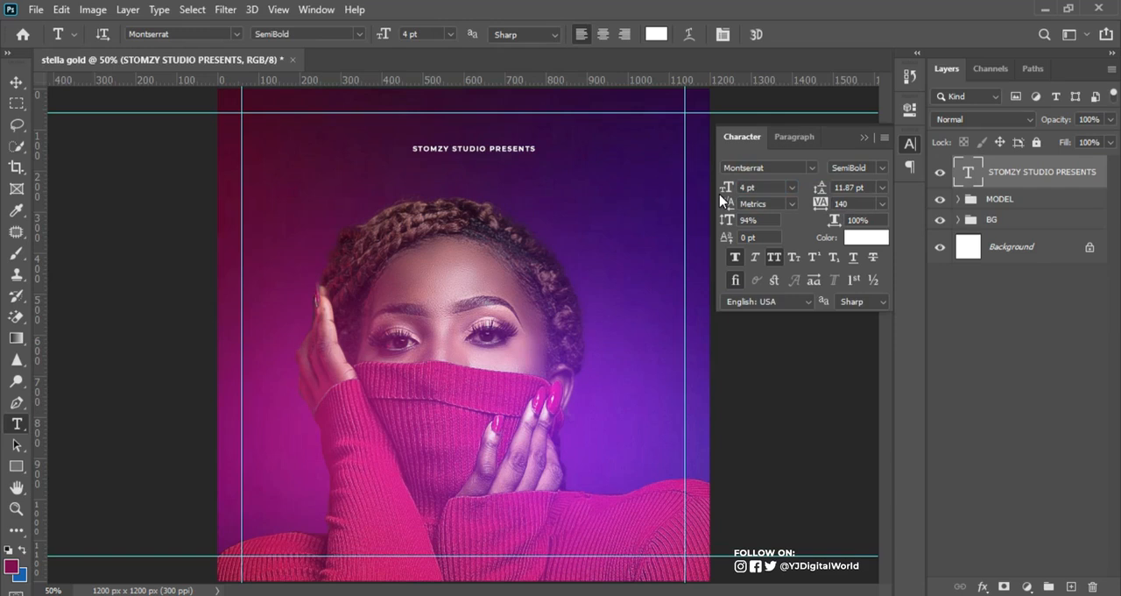
# Step: Set the word PRESENTS to Montserrat Regular and the words STOMZY STUDIO to Montserrat Medium, and commit the text edit
pyautogui.click(491, 147)
pyautogui.moveTo(491, 148); pyautogui.dragTo(601, 154)
pyautogui.click(884, 166)
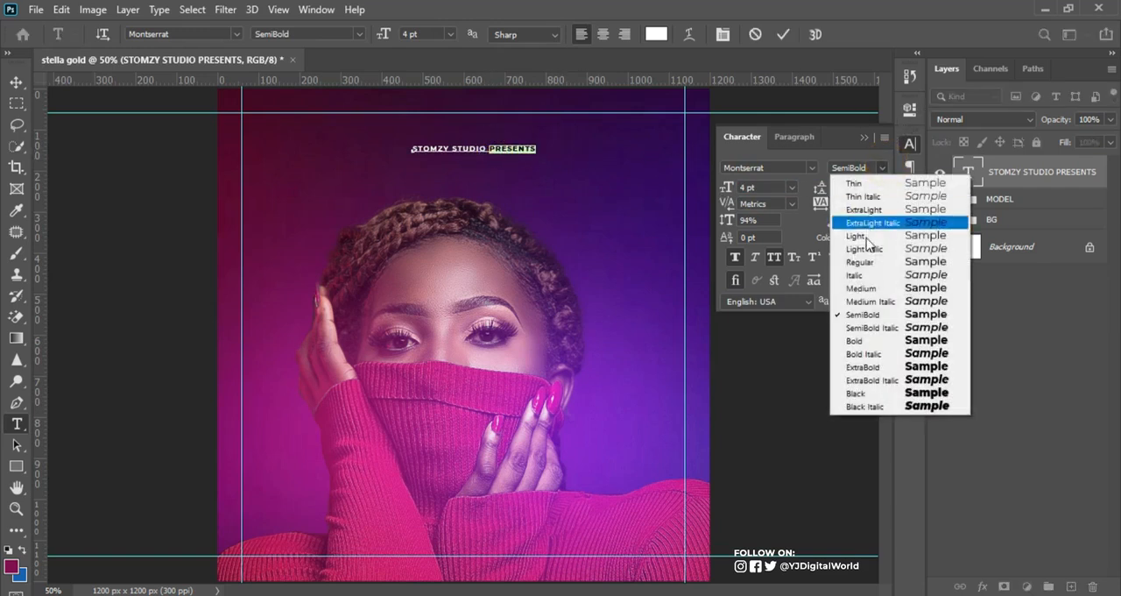
pyautogui.click(859, 261)
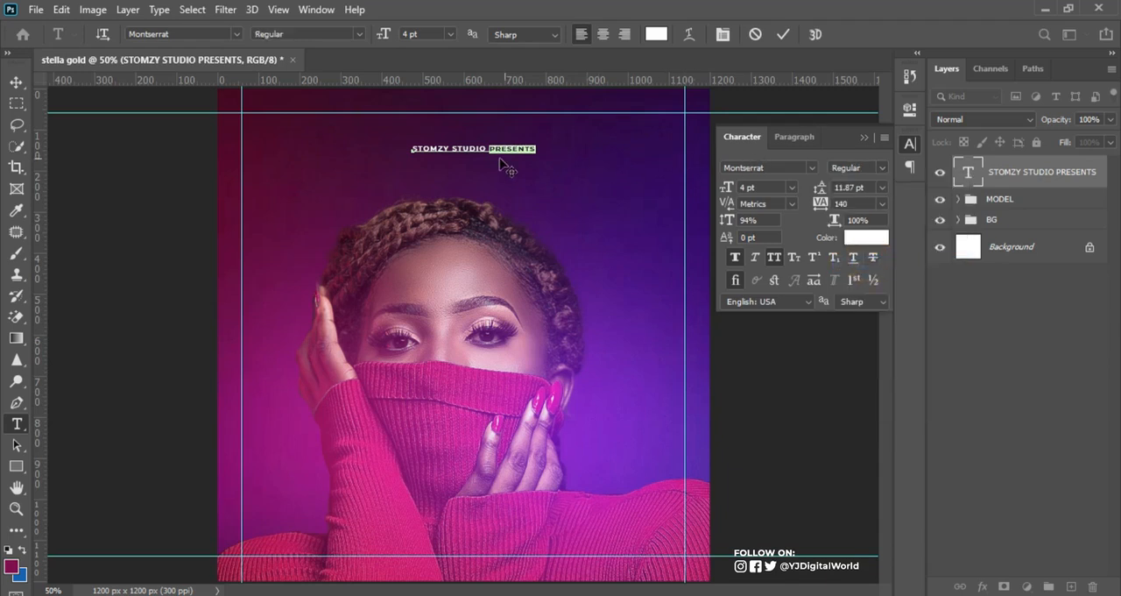
pyautogui.moveTo(486, 149); pyautogui.dragTo(410, 148)
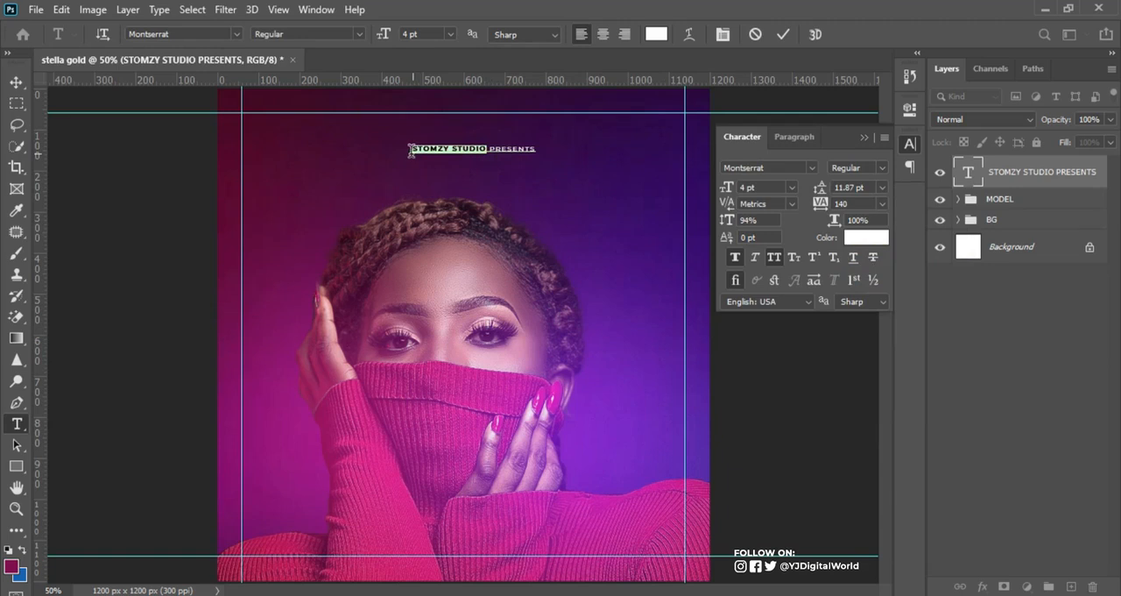
pyautogui.click(880, 166)
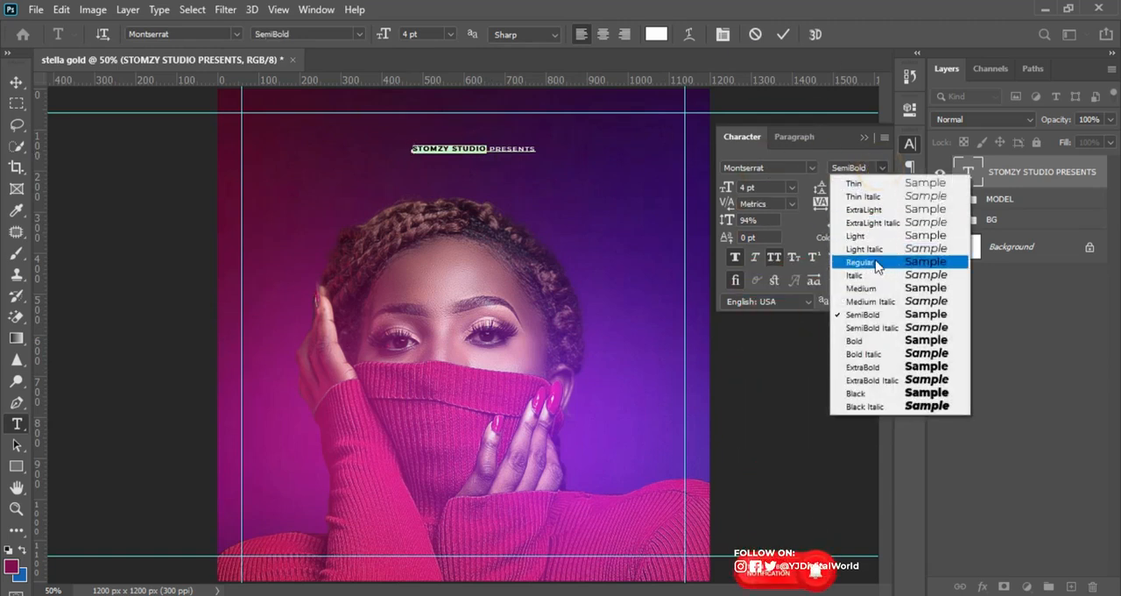
pyautogui.click(863, 288)
pyautogui.click(782, 34)
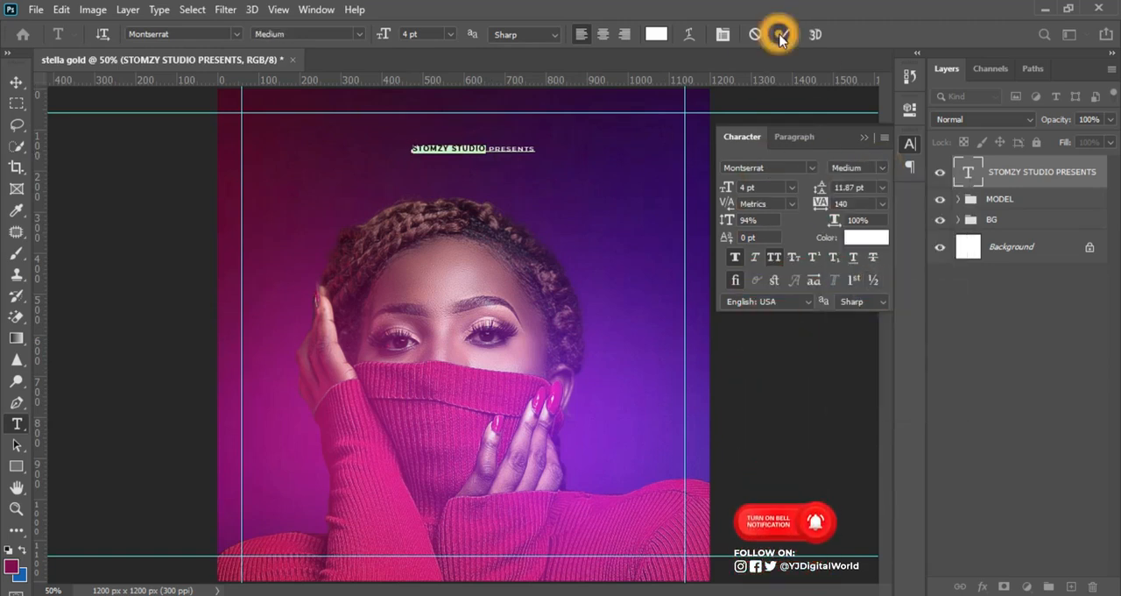
# Step: Align the STOMZY STUDIO PRESENTS text to the horizontal centre of the whole canvas and deselect
pyautogui.click(16, 80)
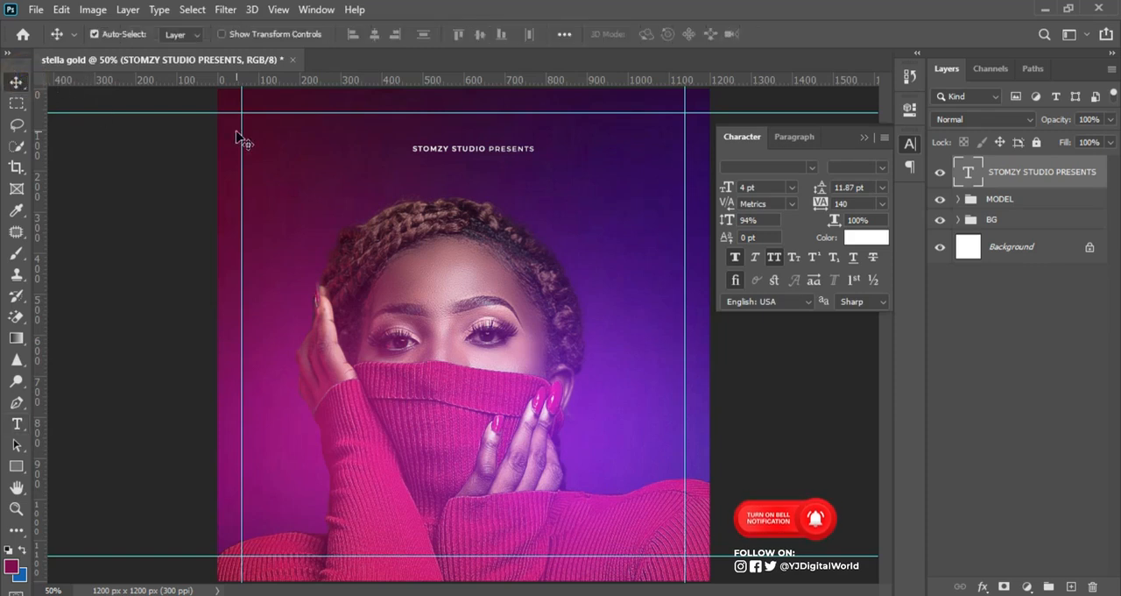
pyautogui.press('ctrl')
pyautogui.hotkey('ctrl', 'a')
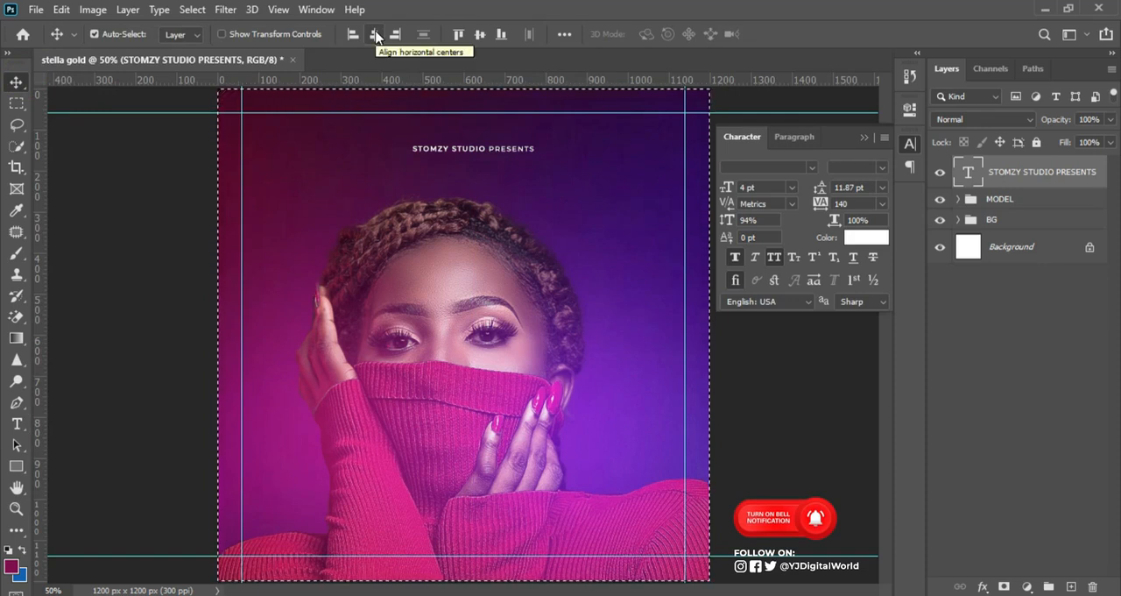
pyautogui.click(376, 35)
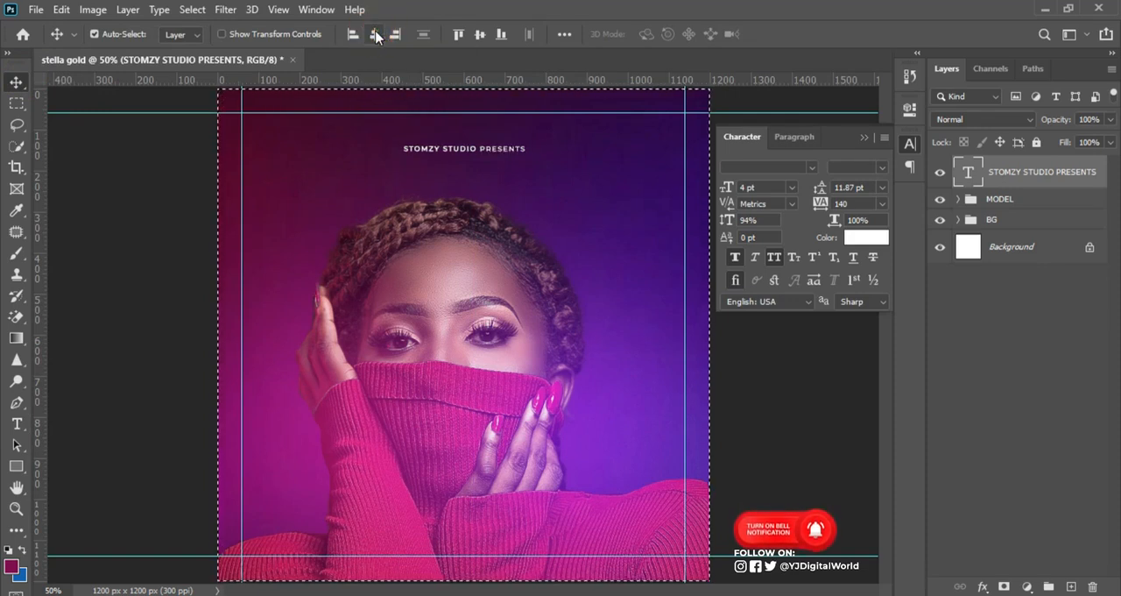
pyautogui.hotkey('ctrl', 'd')
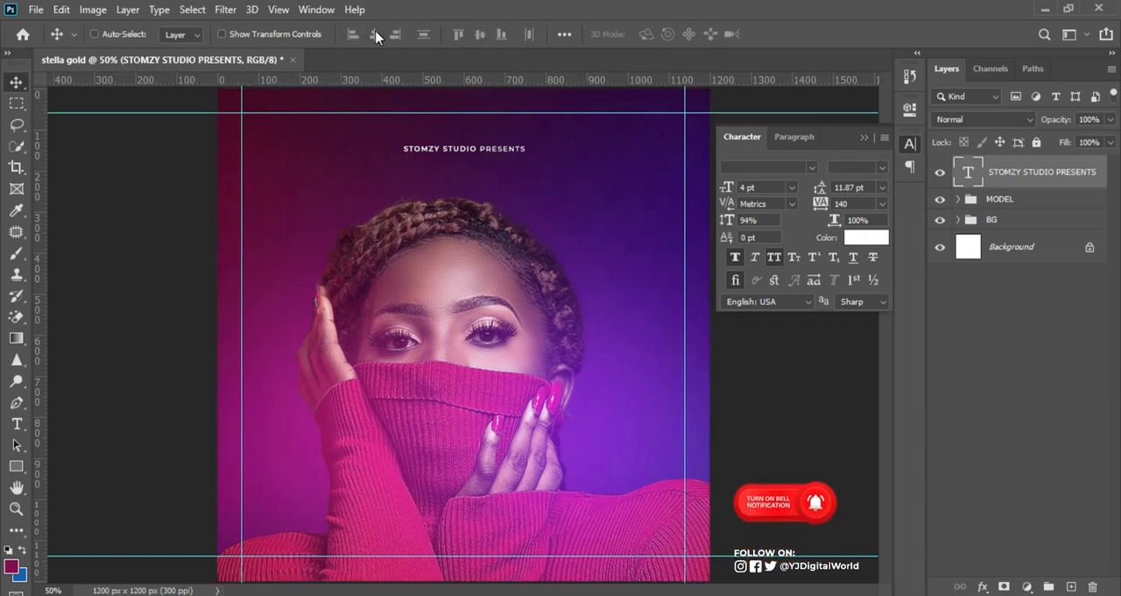
# Step: Nudge the STOMZY STUDIO PRESENTS text up until it sits just below the top margin guide
pyautogui.press('Up')
pyautogui.press('Up')
pyautogui.press('Up')
pyautogui.press('Up')
pyautogui.press('Up')
pyautogui.press('Up')
pyautogui.press('Up')
pyautogui.press('Up')
pyautogui.press('Up')
pyautogui.press('Up')
pyautogui.press('Up')
pyautogui.press('Up')
pyautogui.press('Up')
pyautogui.press('Up')
pyautogui.press('Up')
pyautogui.press('Up')
pyautogui.press('Up')
pyautogui.press('Up')
pyautogui.press('Up')
pyautogui.press('Up')
pyautogui.press('Up')
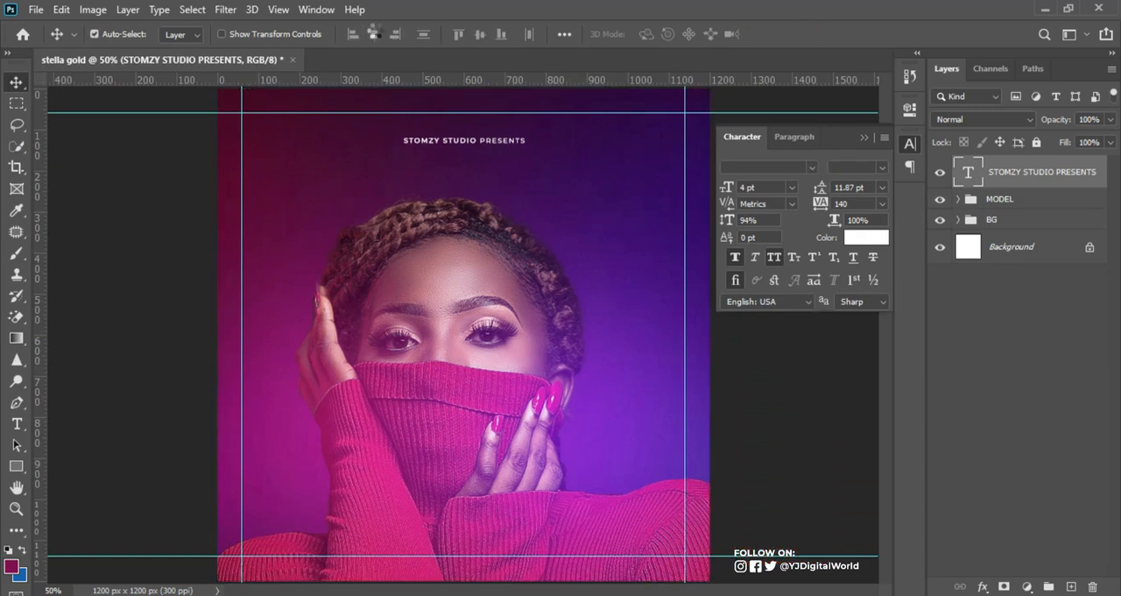
pyautogui.press('Up')
pyautogui.press('Up')
pyautogui.press('Up')
pyautogui.press('Up')
pyautogui.press('Up')
pyautogui.press('Up')
pyautogui.press('Up')
pyautogui.press('Up')
pyautogui.press('Up')
pyautogui.press('Up')
pyautogui.press('Up')
pyautogui.press('Up')
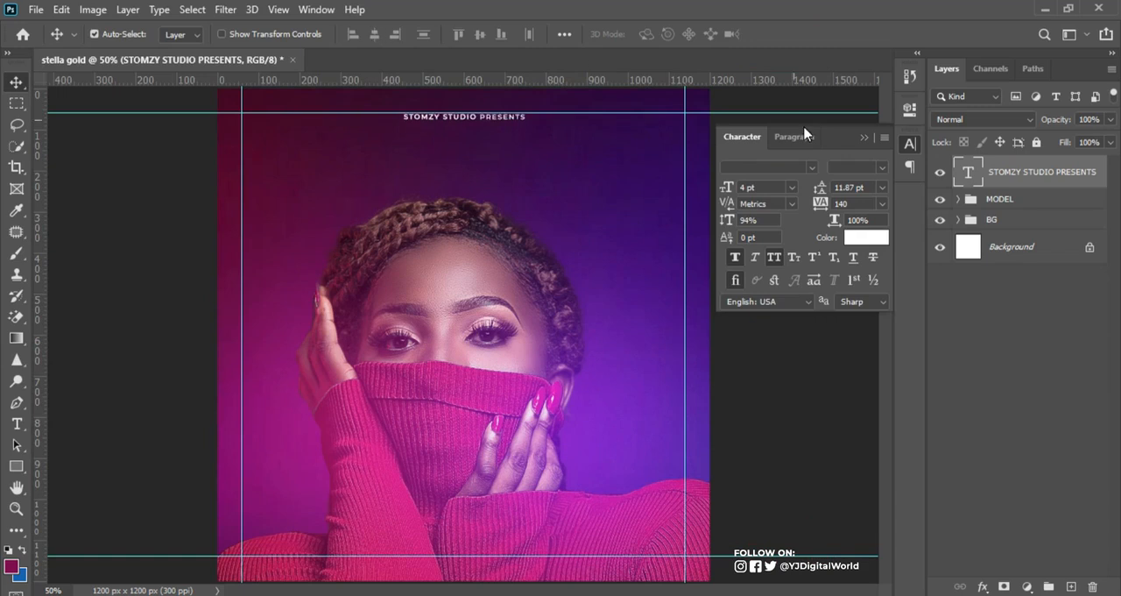
# Step: Widen the STOMZY STUDIO PRESENTS text's tracking to 660 and re-centre it horizontally on the canvas
pyautogui.moveTo(821, 204); pyautogui.dragTo(829, 210)
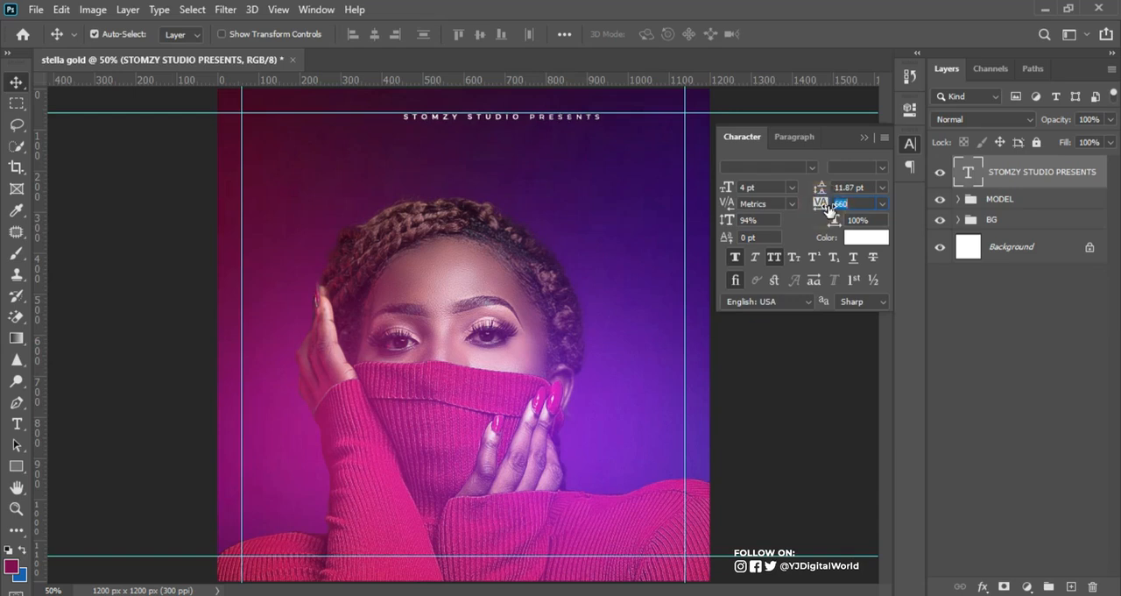
pyautogui.press('ctrl')
pyautogui.hotkey('ctrl', 'a')
pyautogui.click(376, 34)
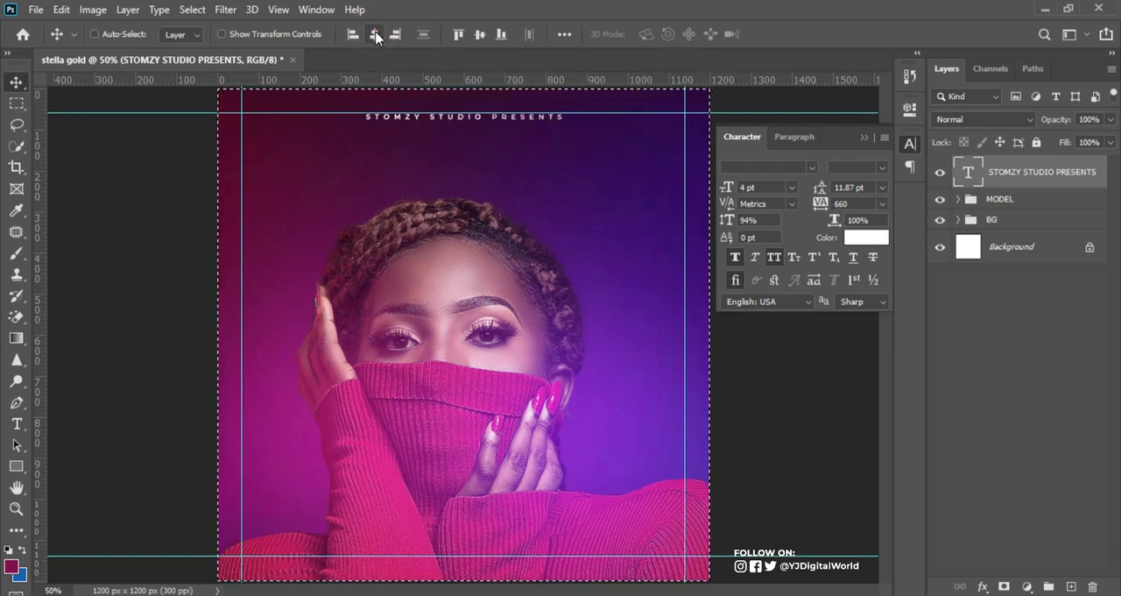
pyautogui.hotkey('ctrl', 'd')
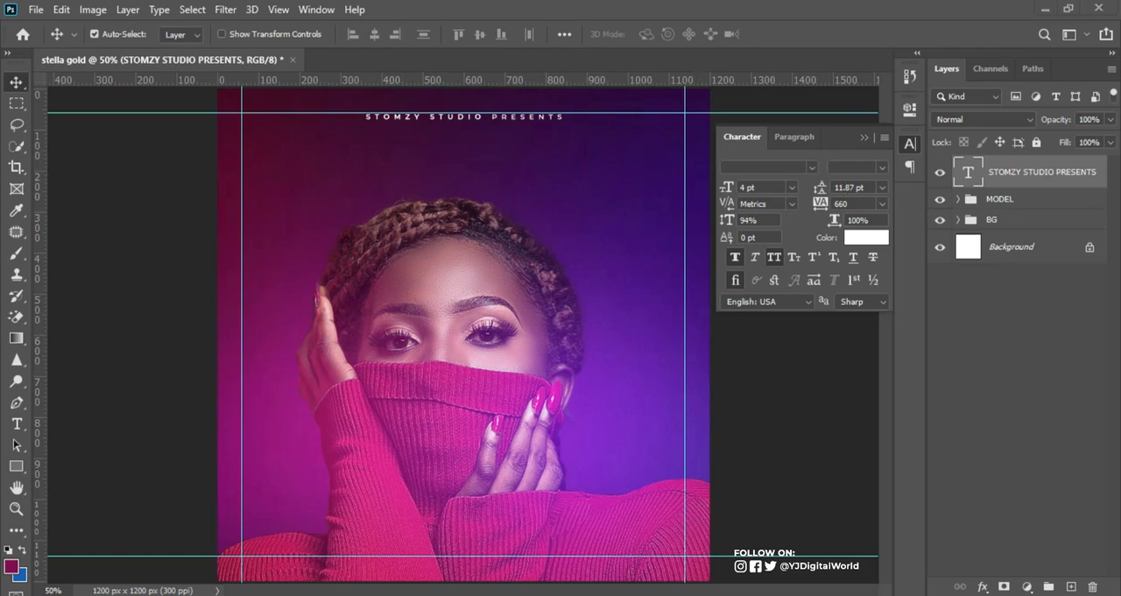
# Step: Copy the word Secret from the Notepad notes and place it as a separate text layer just above the model's hair
pyautogui.hotkey('alt', 'Tab')
pyautogui.moveTo(751, 214); pyautogui.dragTo(806, 217)
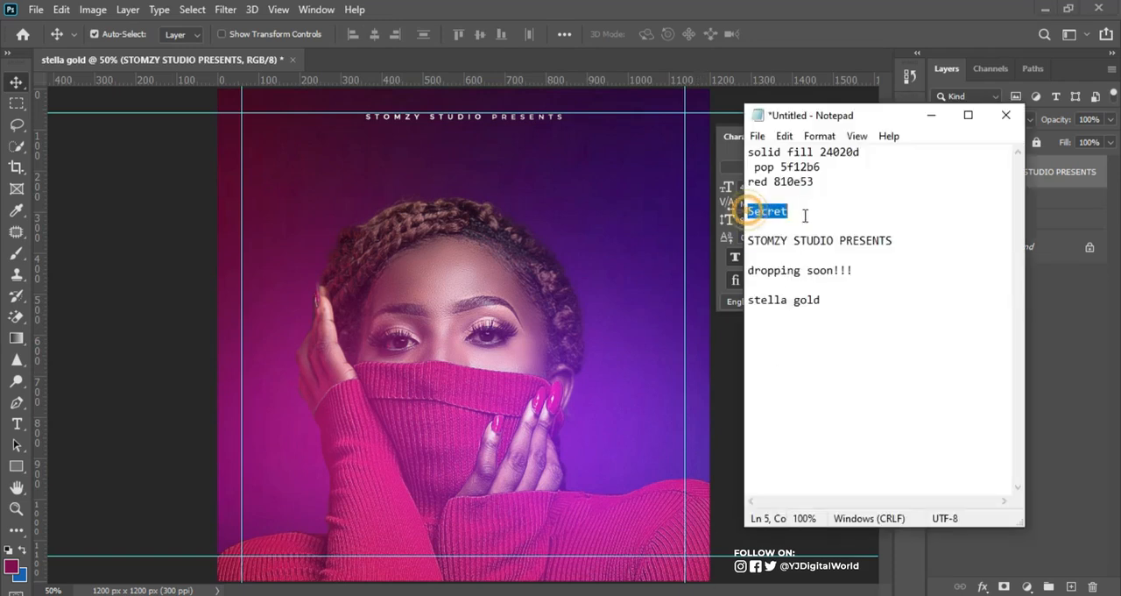
pyautogui.click(801, 10)
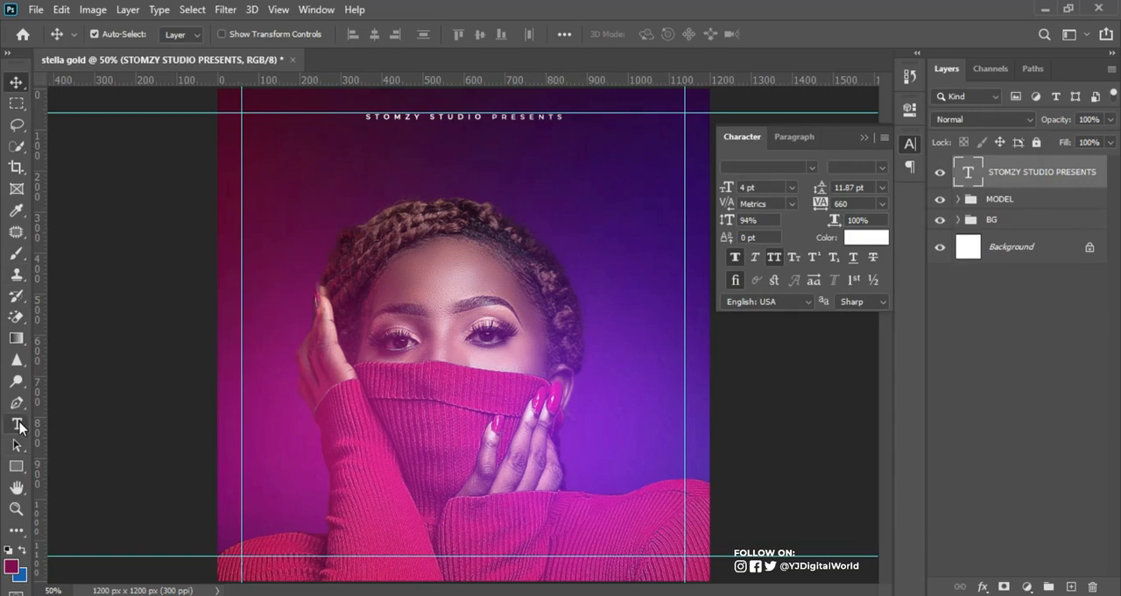
pyautogui.click(17, 424)
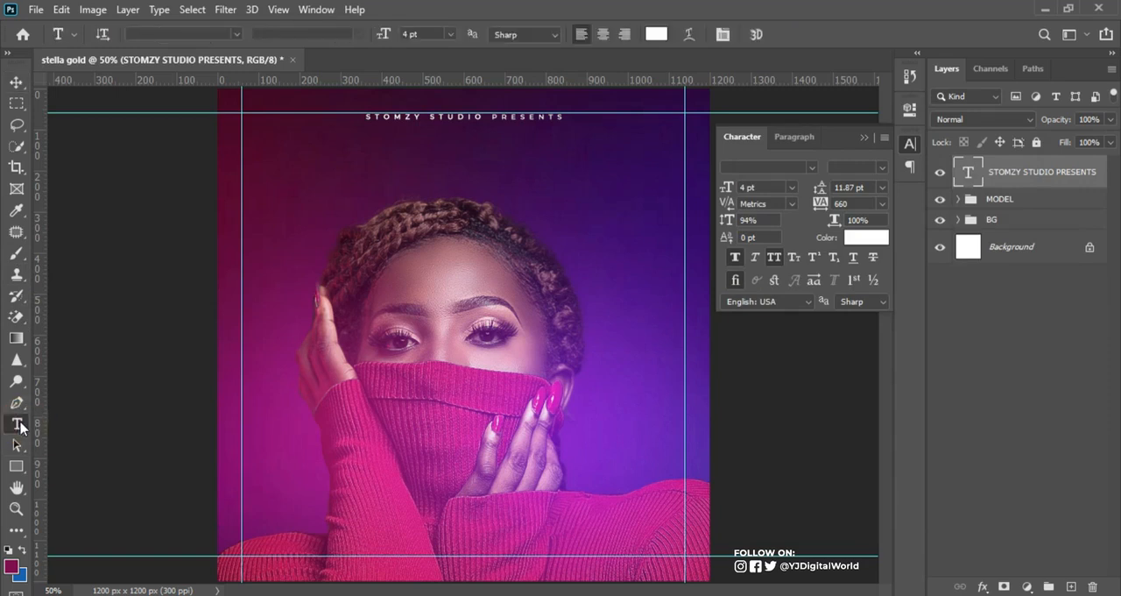
pyautogui.click(381, 193)
pyautogui.write('SECRET')
pyautogui.click(783, 34)
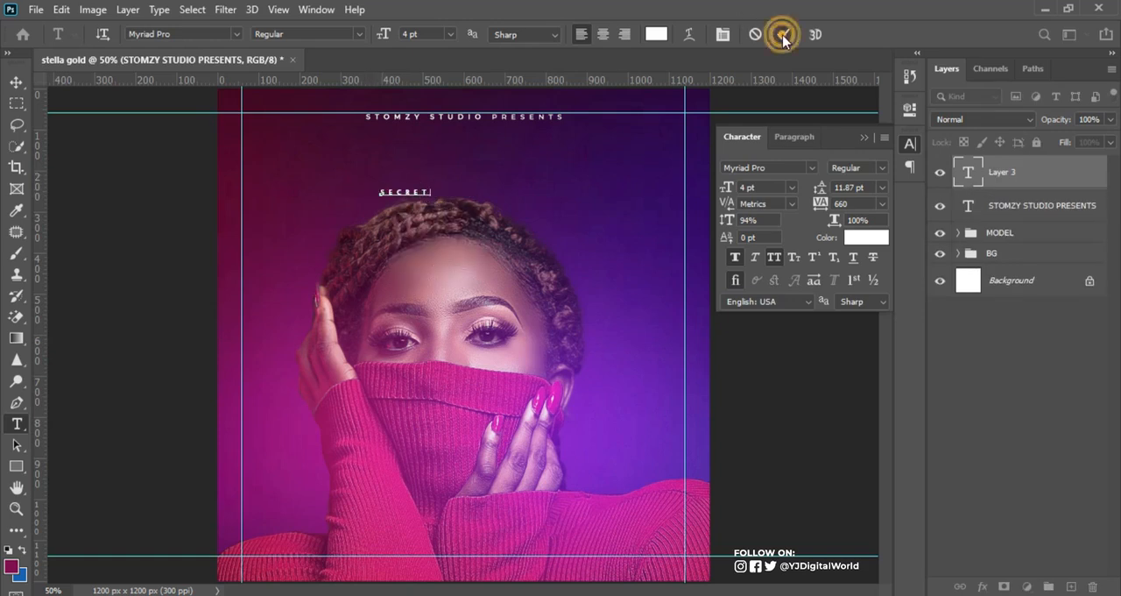
# Step: Try Microgramma D OT on the Secret text, and set its font to Sweet Beans Free Trial
pyautogui.click(810, 169)
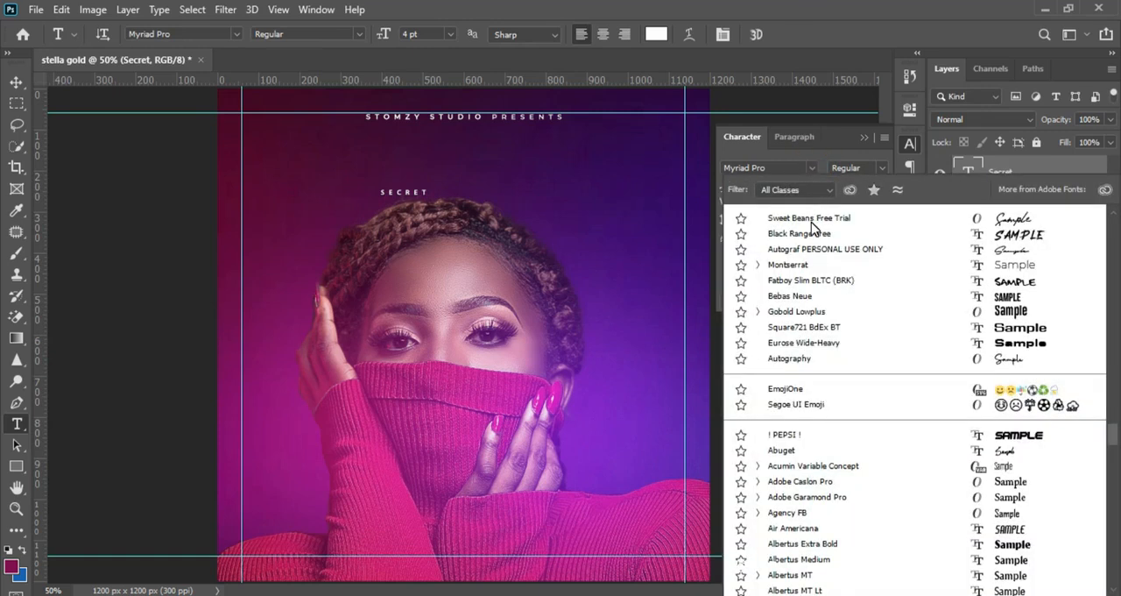
pyautogui.scroll(-20, 823, 226)
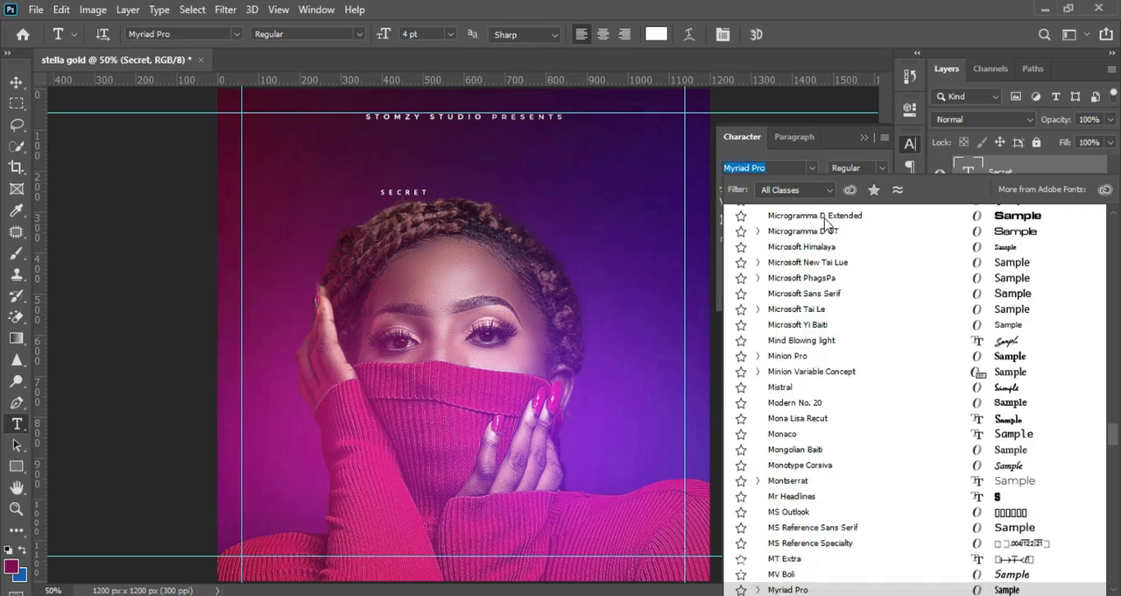
pyautogui.click(826, 219)
pyautogui.press('BackSpace')
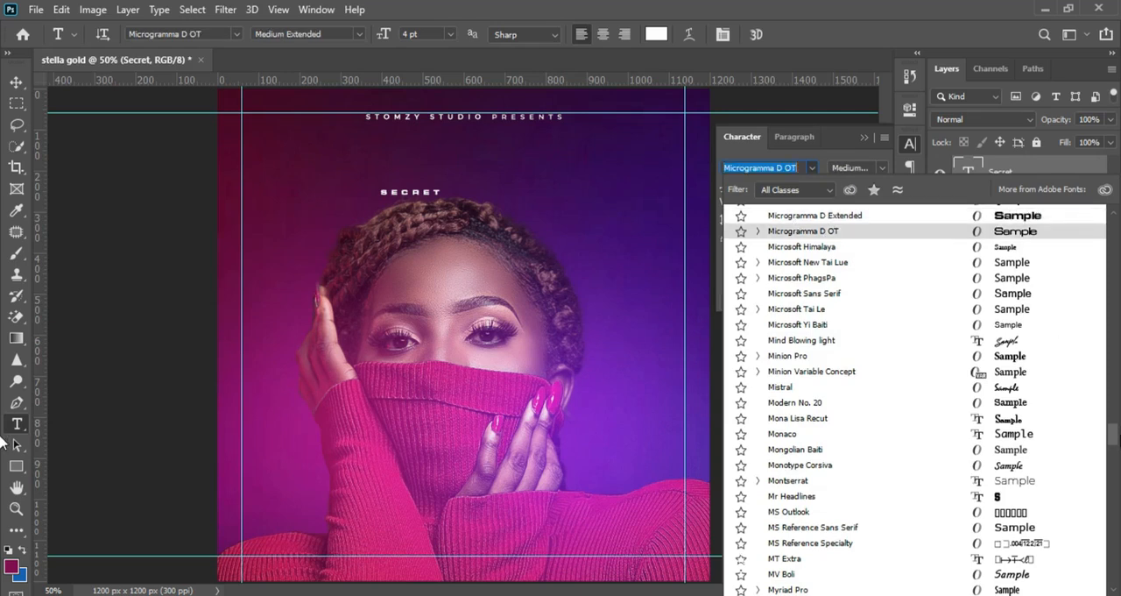
pyautogui.moveTo(1113, 437); pyautogui.dragTo(1115, 219)
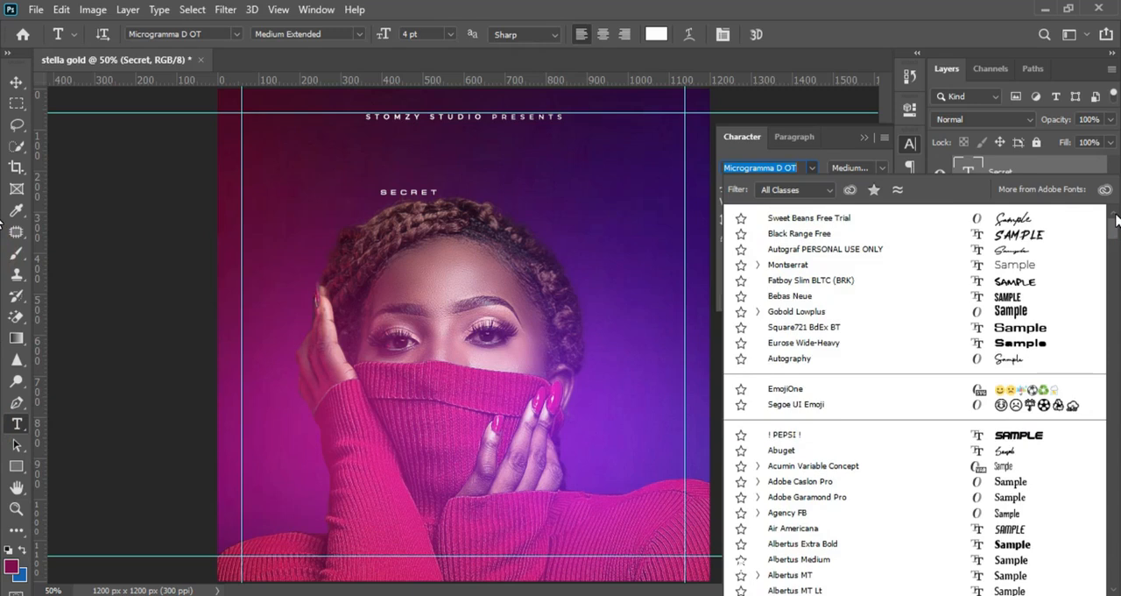
pyautogui.click(848, 226)
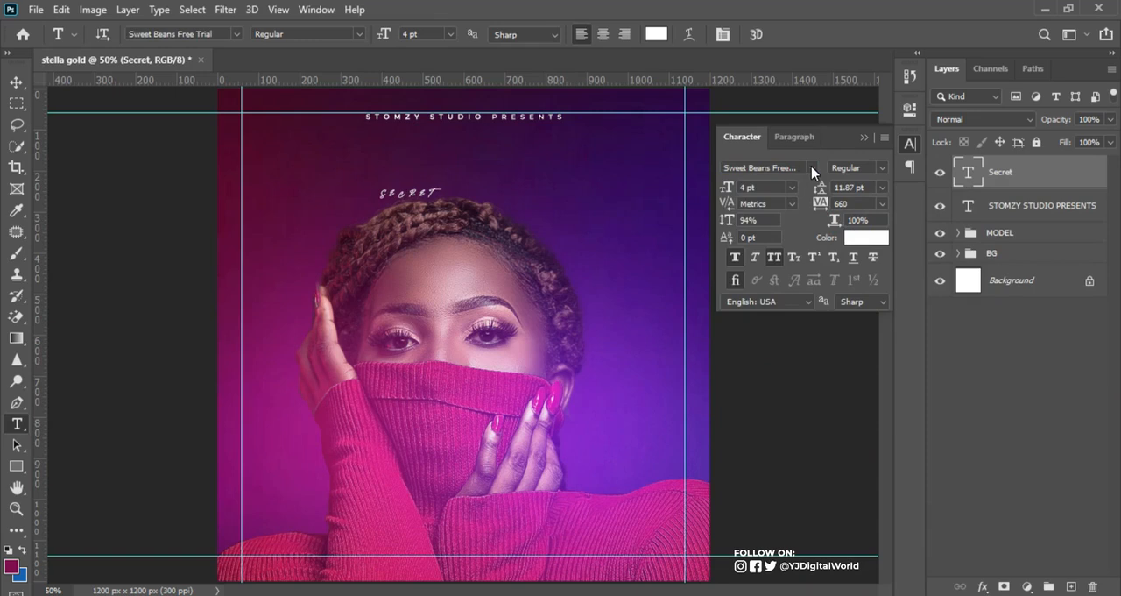
# Step: Check the wording in the Notepad notes, and turn off All Caps on the Secret text with Faux Bold kept on
pyautogui.click(734, 255)
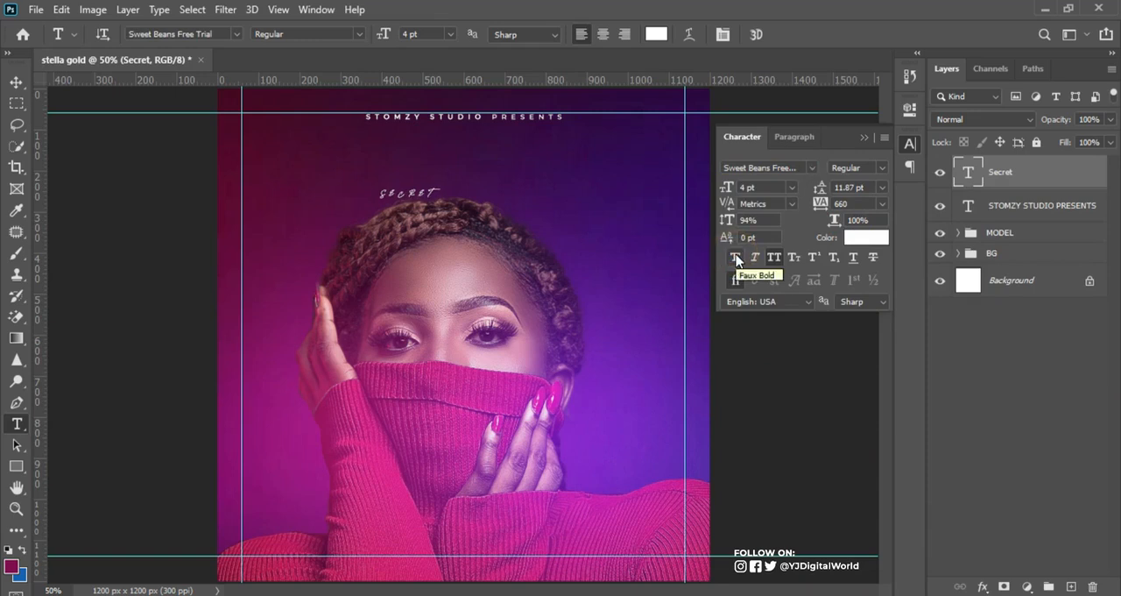
pyautogui.hotkey('alt', 'Tab')
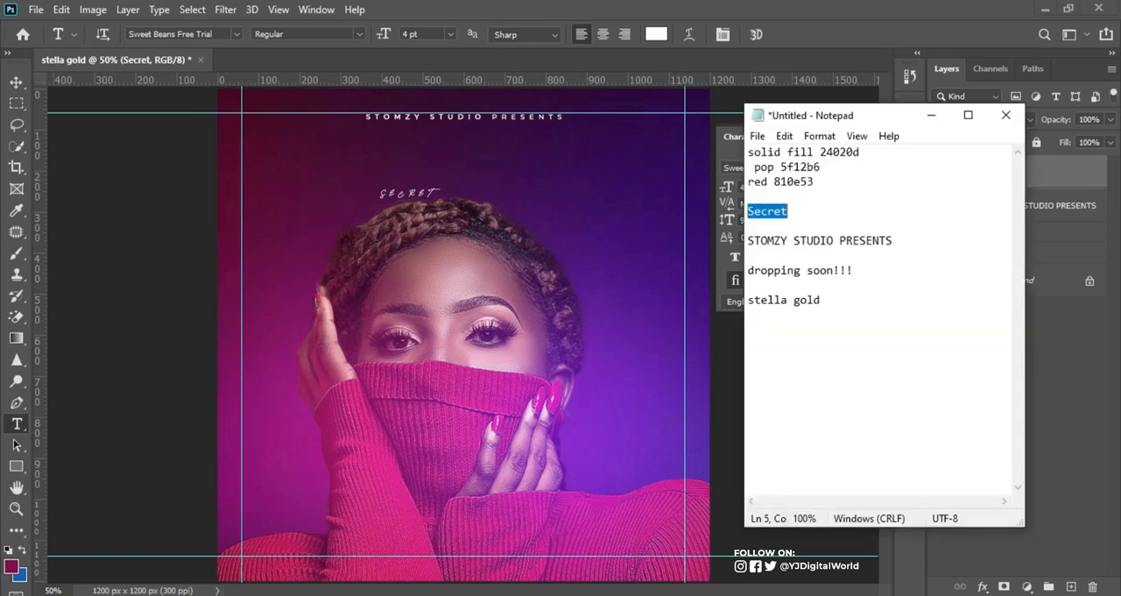
pyautogui.hotkey('alt', 'Tab')
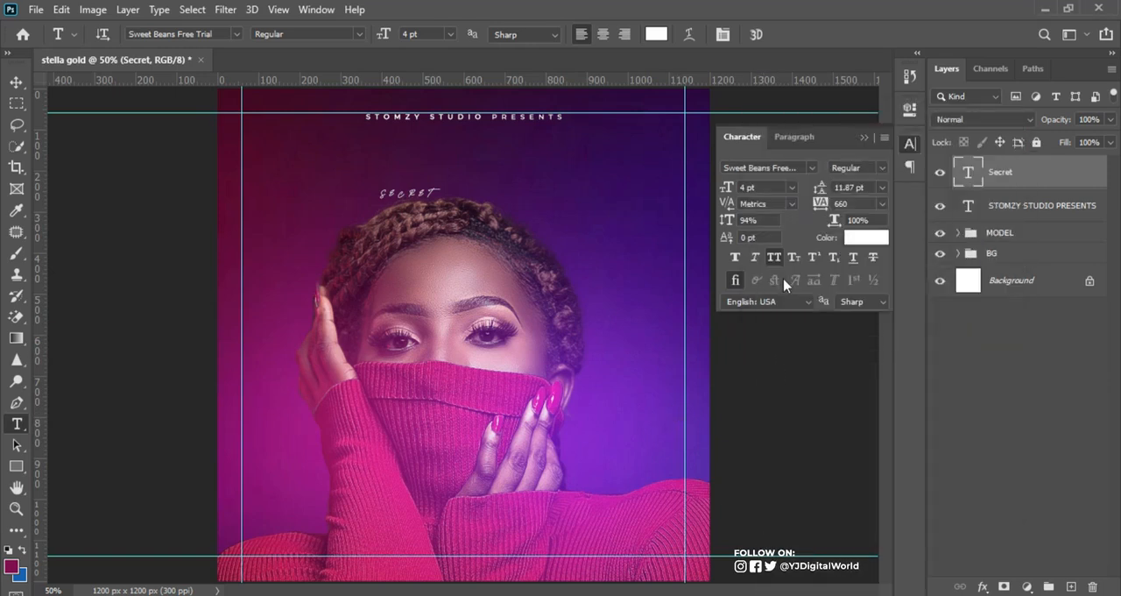
pyautogui.click(735, 257)
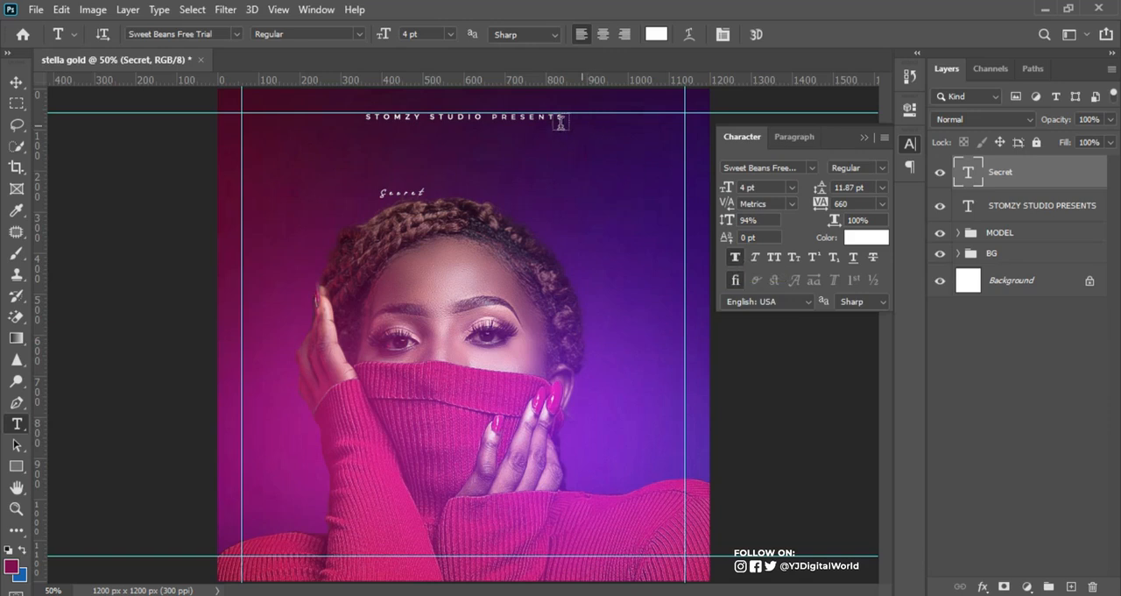
# Step: Scale the Secret text up to about 36.42 pt and position it across the model's hair
pyautogui.click(16, 82)
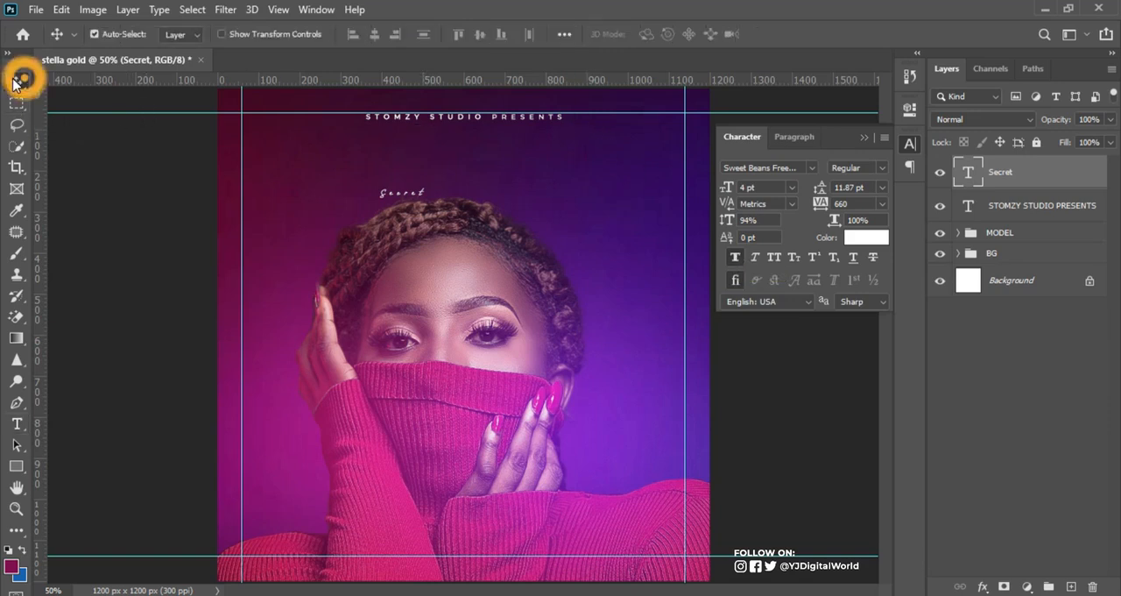
pyautogui.moveTo(646, 180); pyautogui.dragTo(650, 181)
pyautogui.hotkey('ctrl', 't')
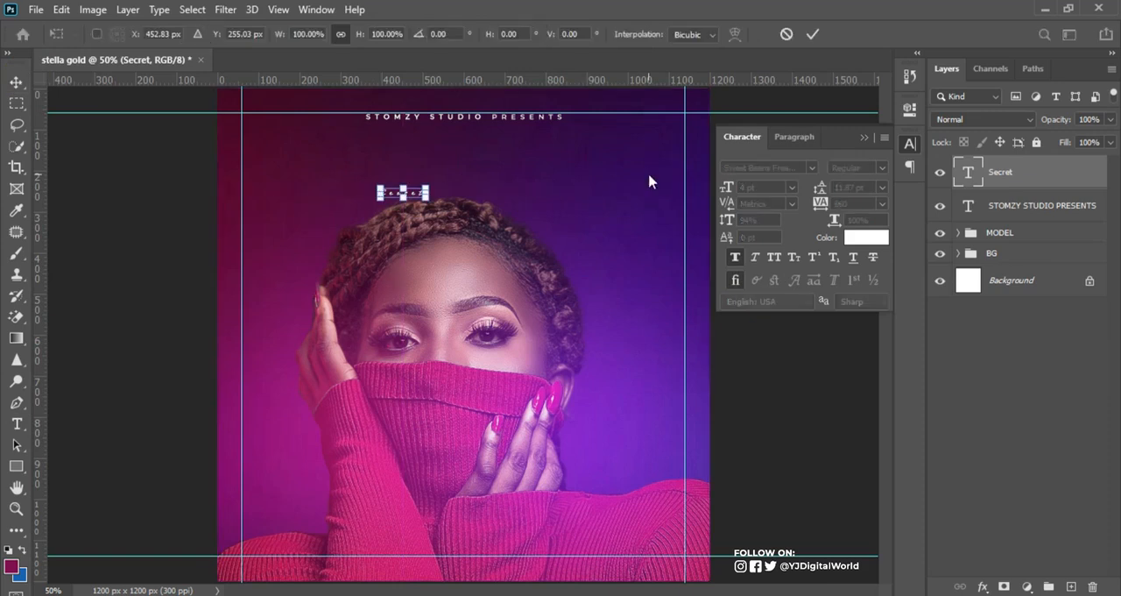
pyautogui.moveTo(429, 200); pyautogui.dragTo(670, 341)
pyautogui.moveTo(602, 226); pyautogui.dragTo(753, 255)
pyautogui.moveTo(601, 244); pyautogui.dragTo(541, 255)
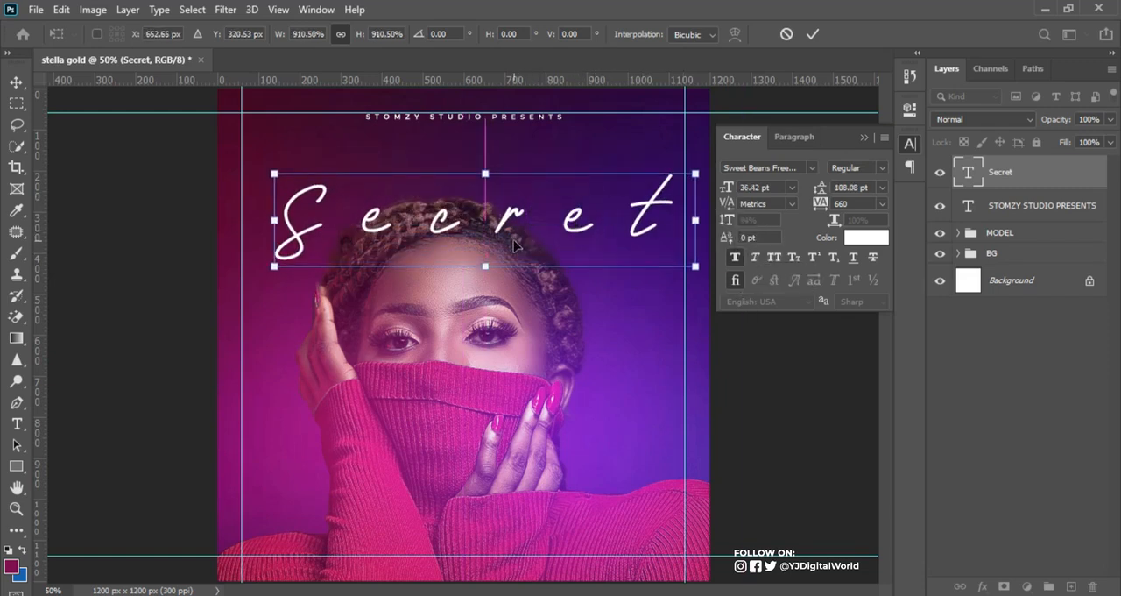
pyautogui.click(810, 36)
# Step: Tighten the Secret text's tracking to -20 and centre it horizontally on the canvas
pyautogui.moveTo(824, 210)
pyautogui.mouseDown()
pyautogui.moveTo(808, 215)
pyautogui.moveTo(821, 206)
pyautogui.mouseUp()
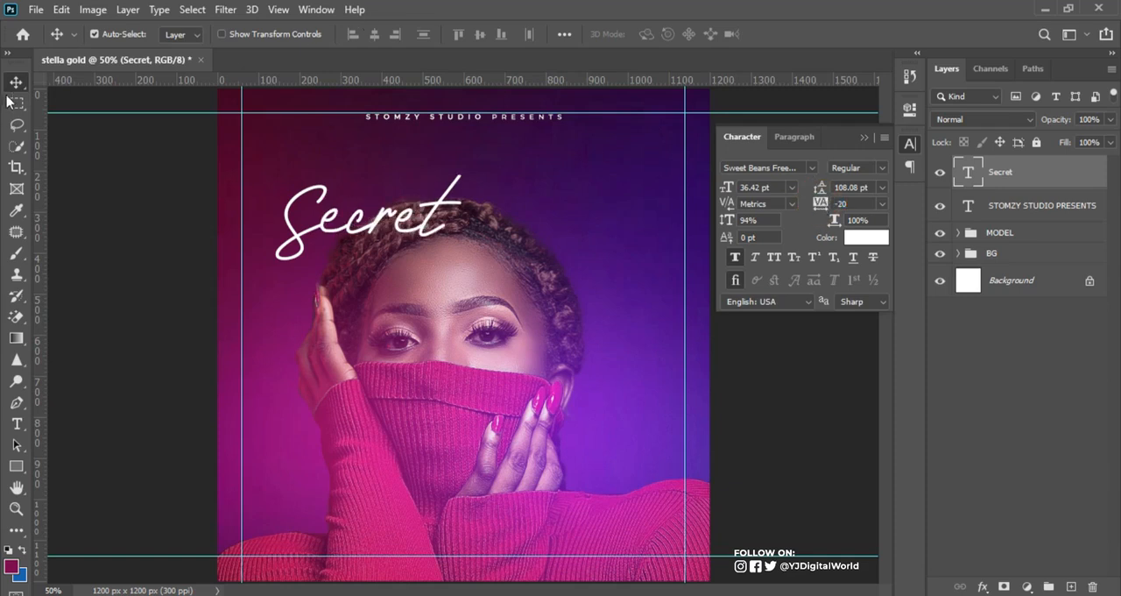
pyautogui.hotkey('ctrl', 'a')
pyautogui.click(374, 34)
pyautogui.hotkey('ctrl', 'd')
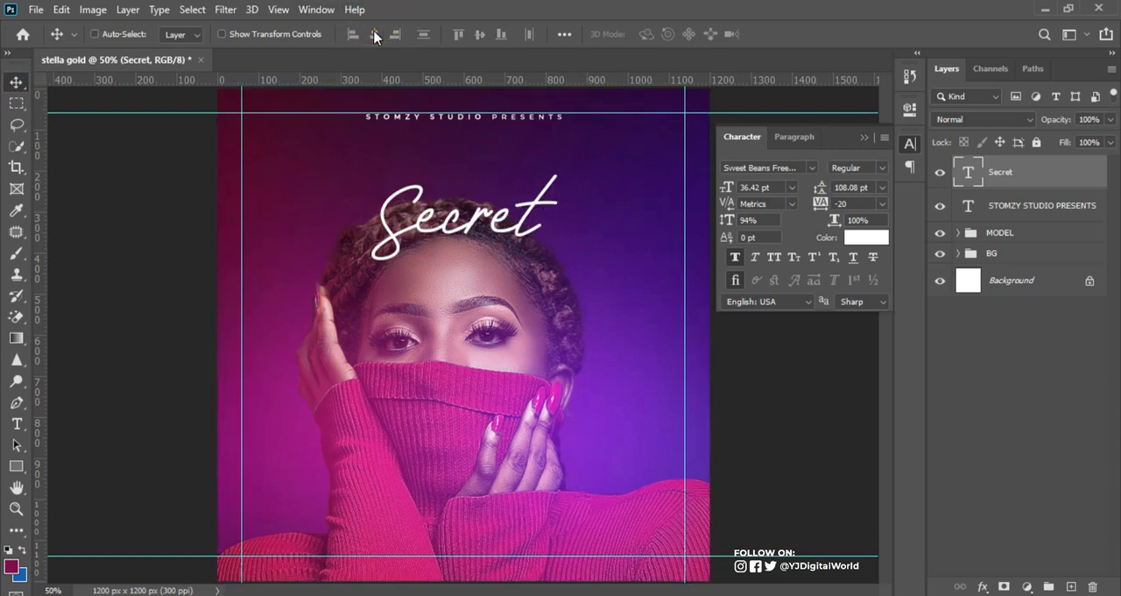
# Step: Enlarge the Secret text proportionally to about 207% and lower it over the model's hair and forehead
pyautogui.hotkey('ctrl', 't')
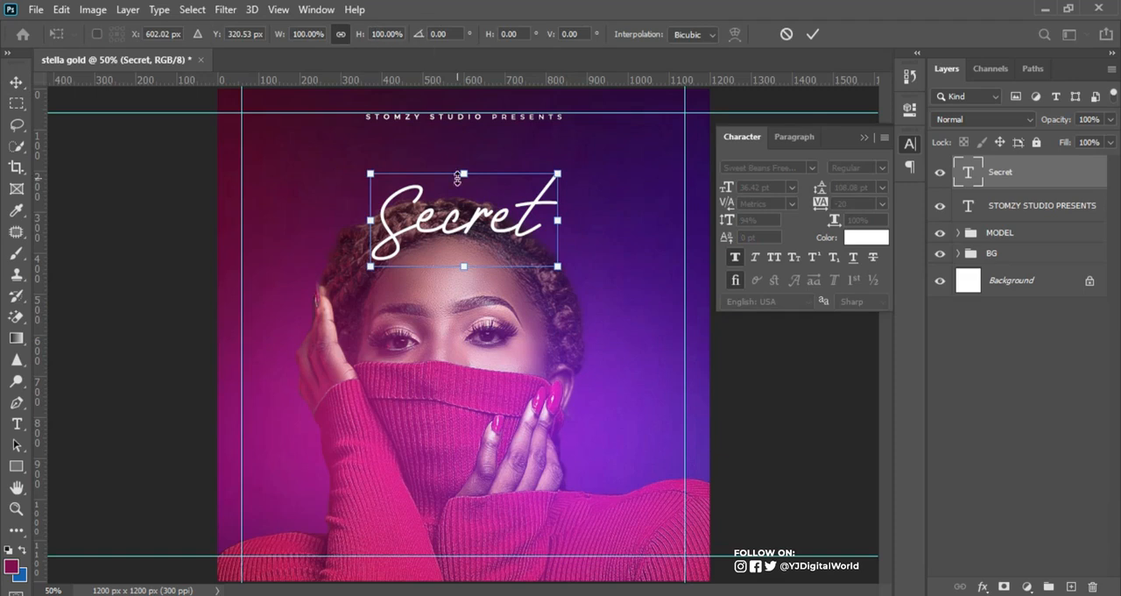
pyautogui.moveTo(557, 266); pyautogui.dragTo(663, 309)
pyautogui.moveTo(529, 226); pyautogui.dragTo(530, 258)
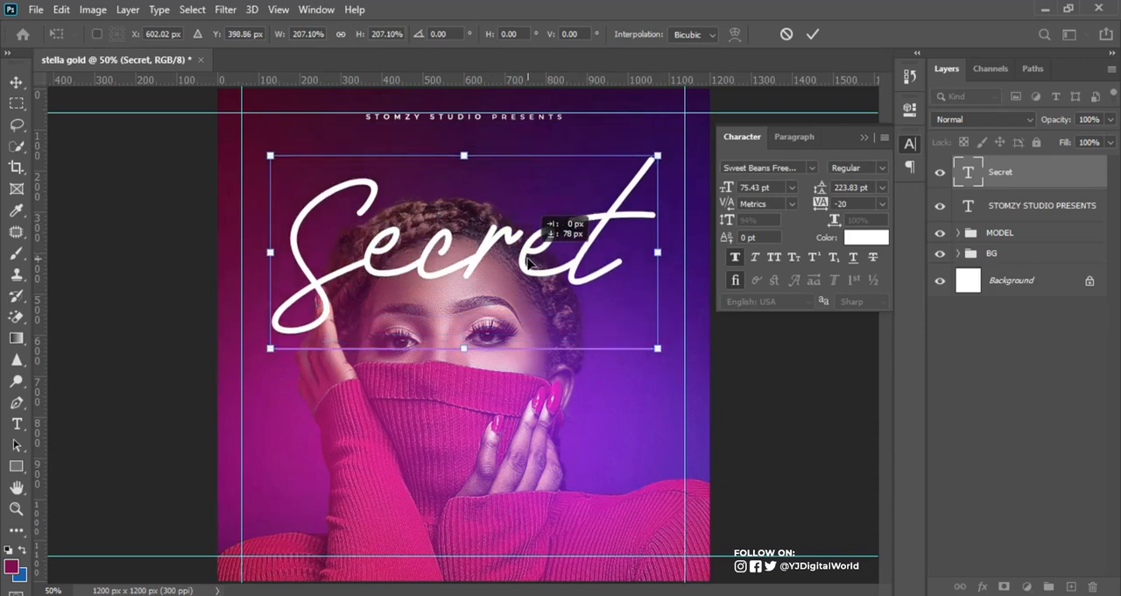
pyautogui.moveTo(529, 262); pyautogui.dragTo(529, 262)
pyautogui.press('Down')
pyautogui.press('Down')
pyautogui.press('Down')
pyautogui.press('Down')
pyautogui.press('Down')
pyautogui.press('Down')
pyautogui.press('Down')
pyautogui.press('Down')
pyautogui.press('Down')
pyautogui.press('Down')
pyautogui.press('Down')
pyautogui.press('Down')
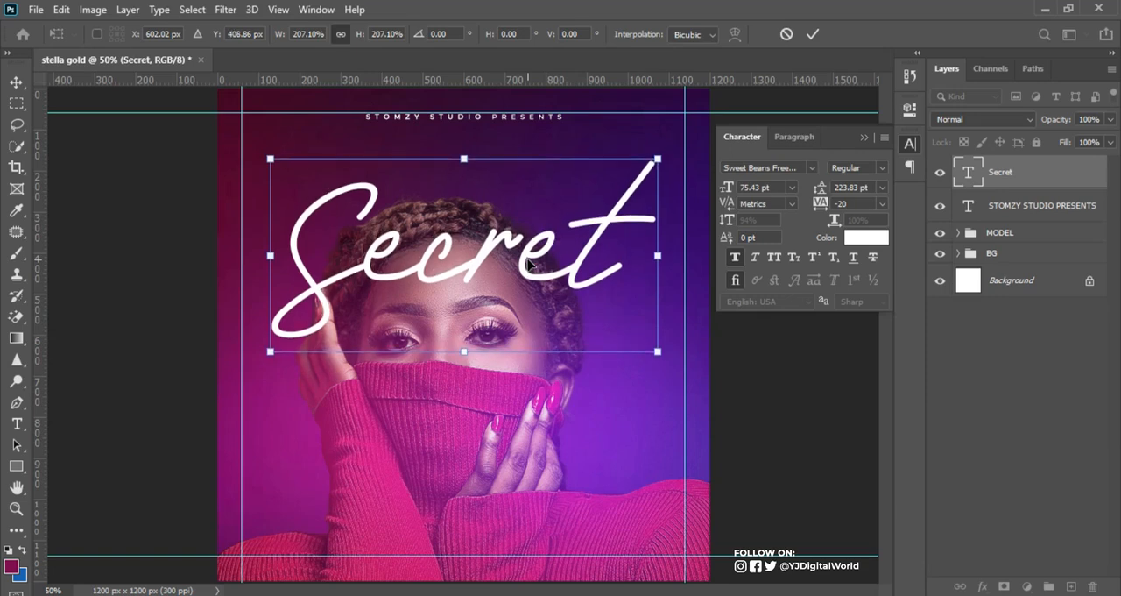
pyautogui.press('Return')
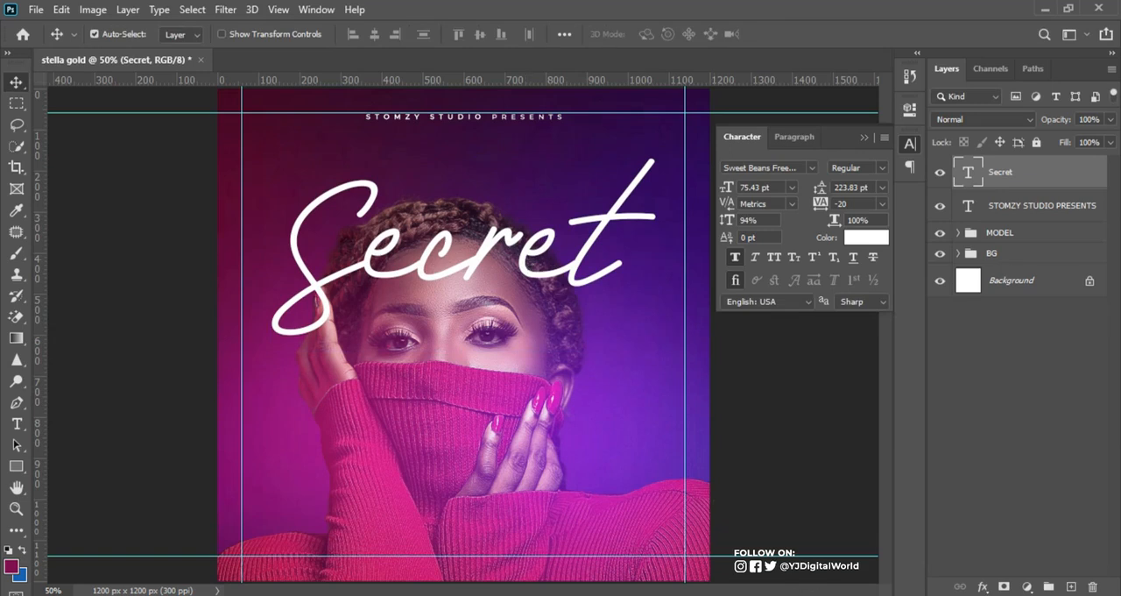
pyautogui.click(767, 594)
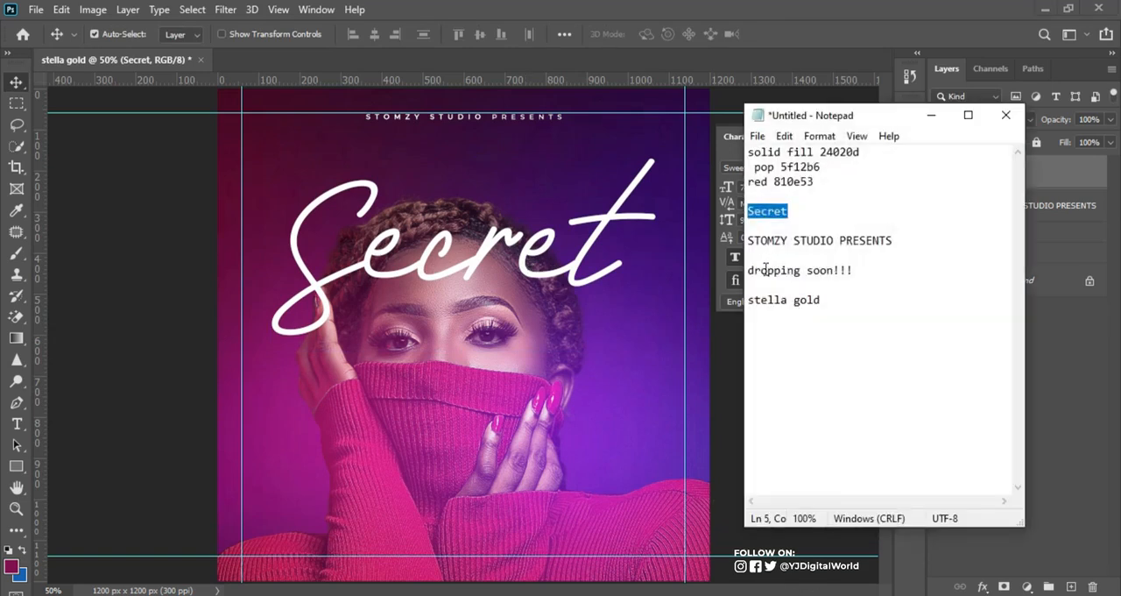
pyautogui.moveTo(749, 302); pyautogui.dragTo(842, 309)
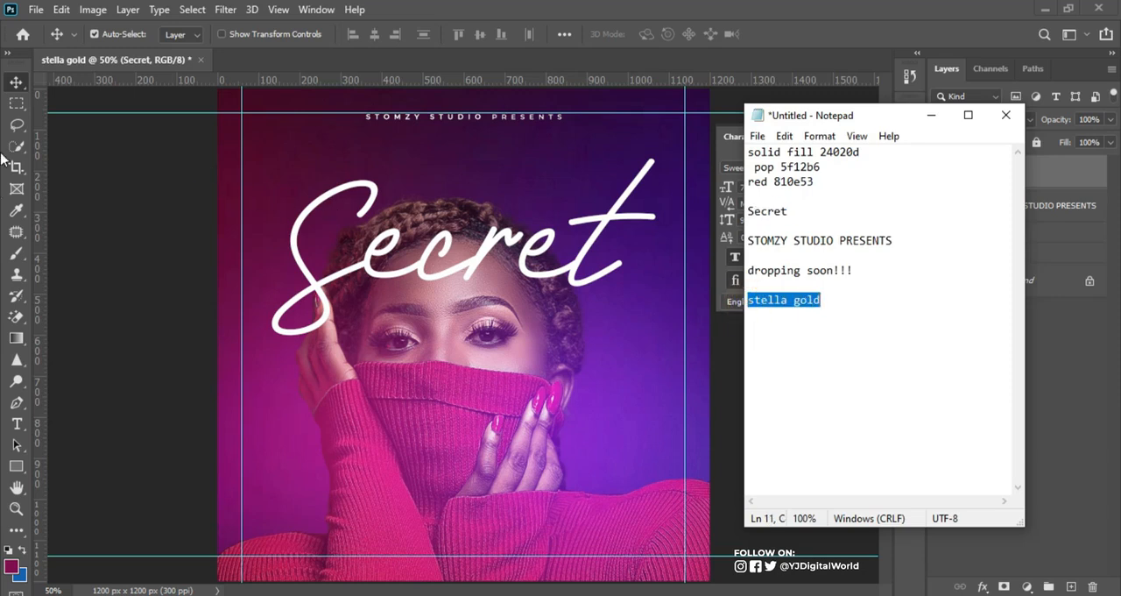
pyautogui.click(19, 434)
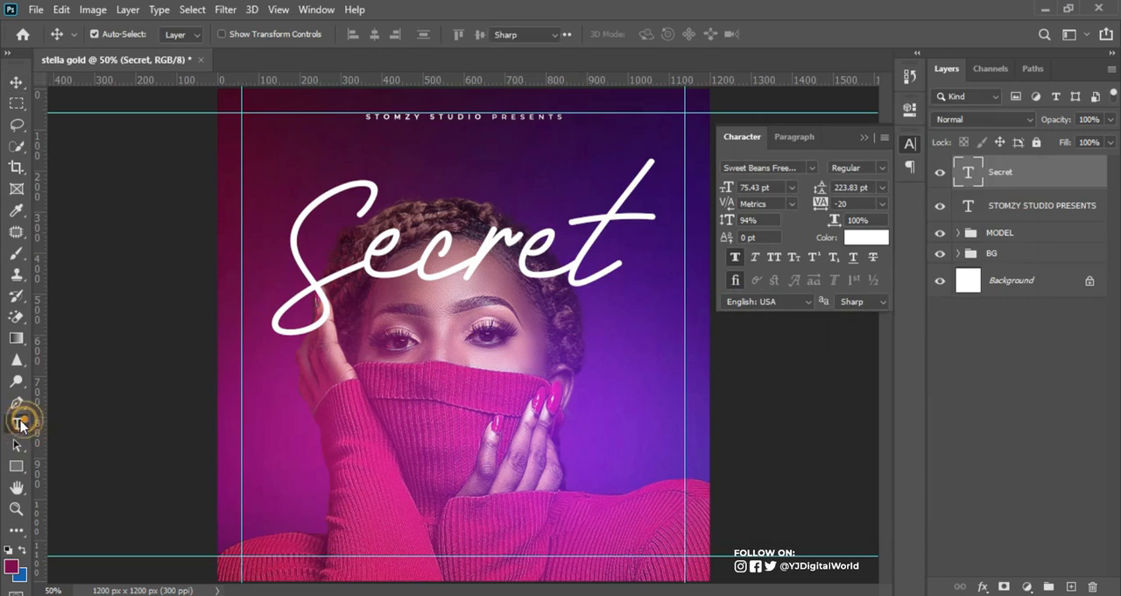
pyautogui.click(17, 424)
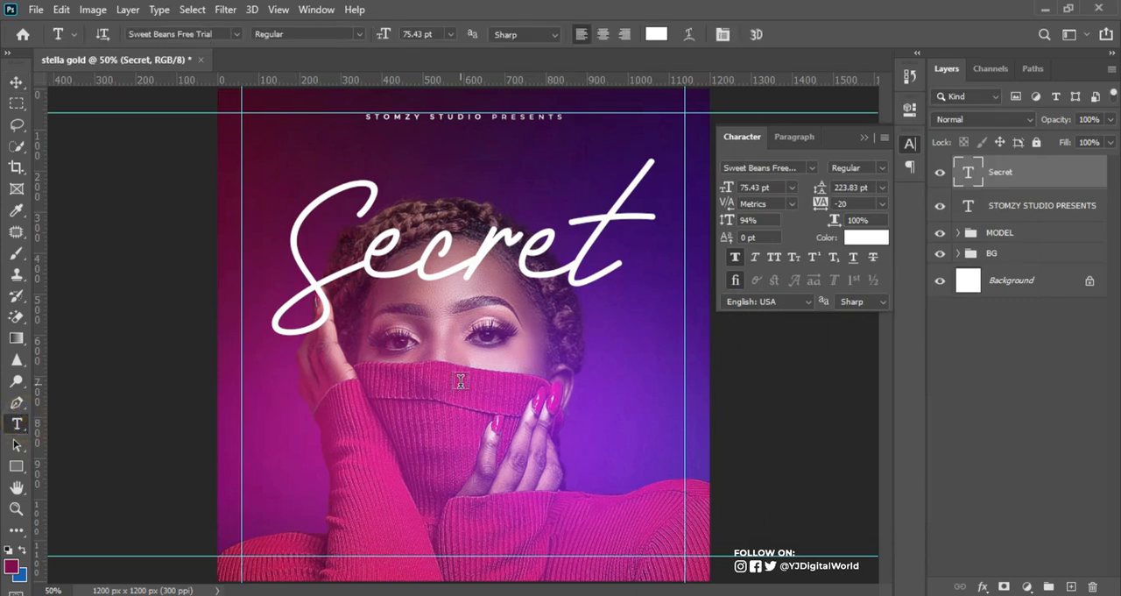
pyautogui.click(565, 342)
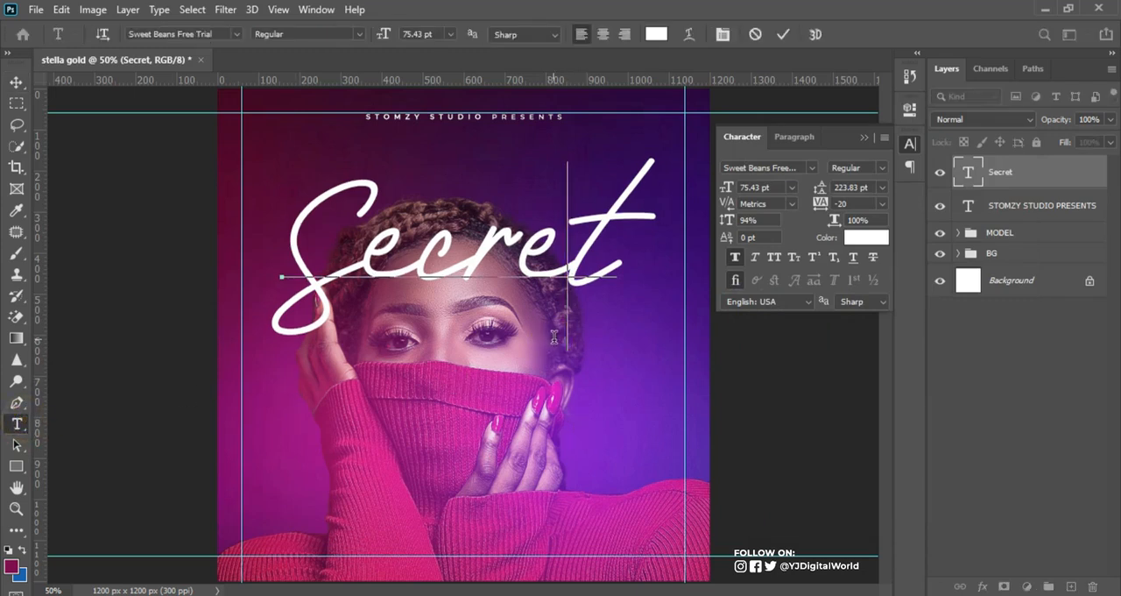
pyautogui.click(783, 35)
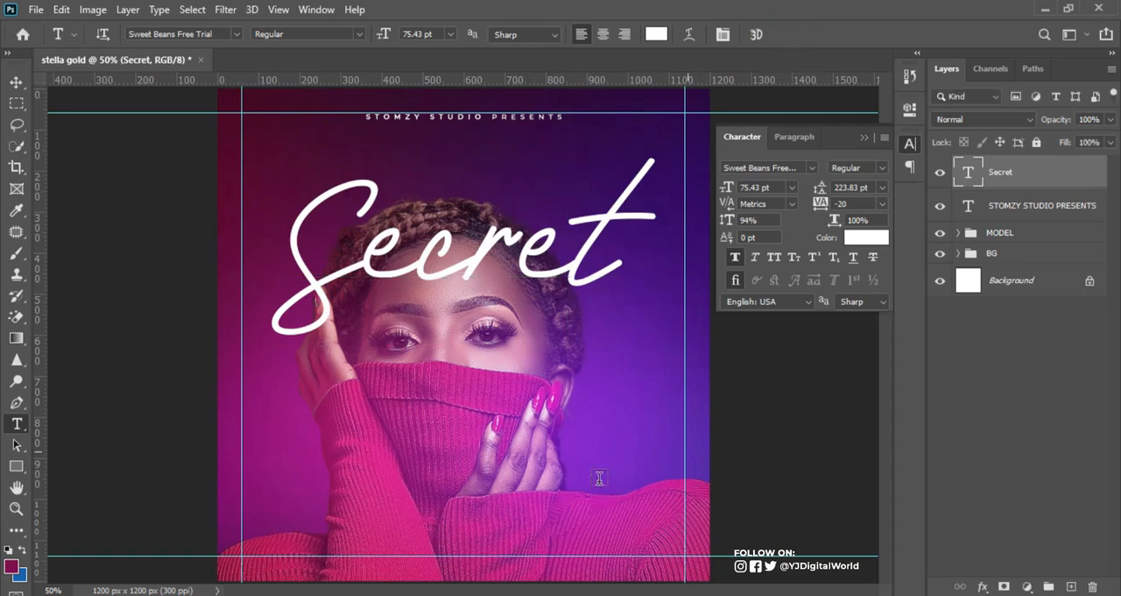
pyautogui.click(562, 477)
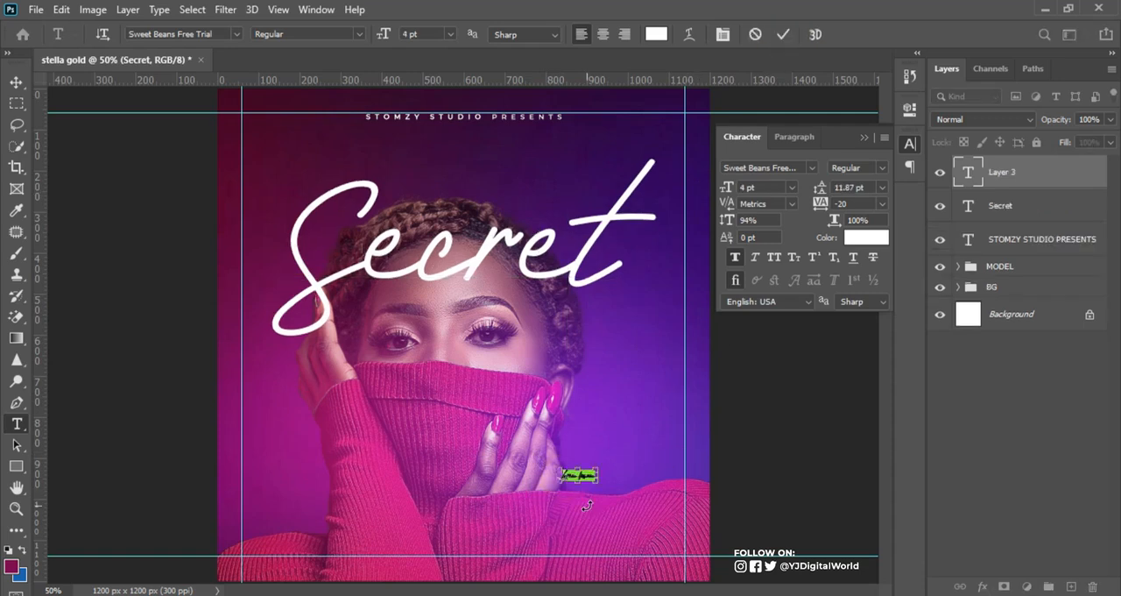
pyautogui.click(783, 34)
pyautogui.click(797, 167)
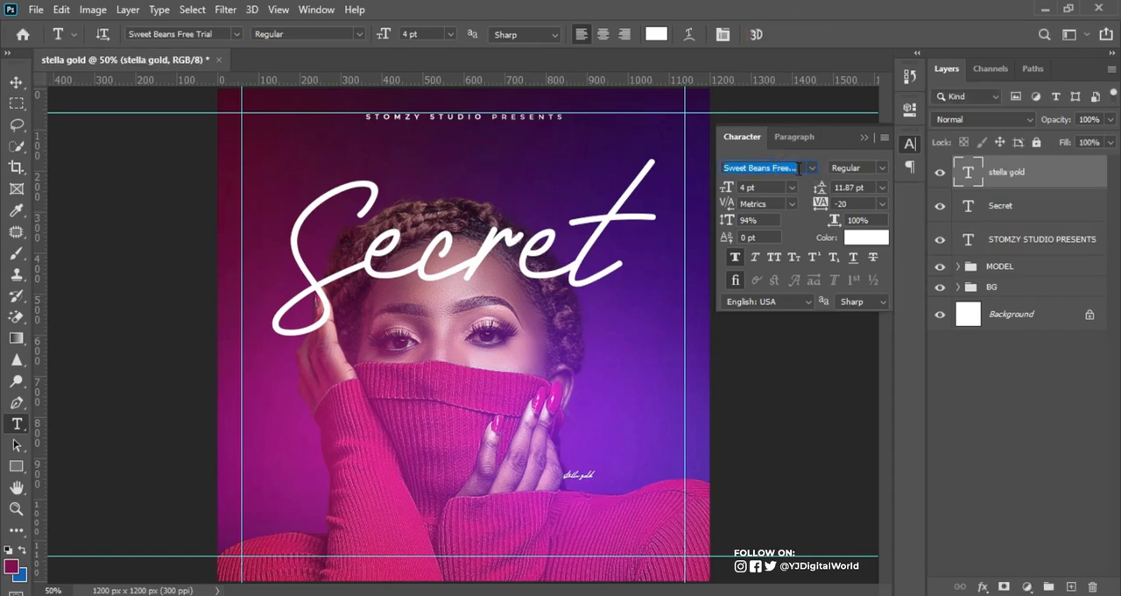
pyautogui.write('mont')
pyautogui.press('Return')
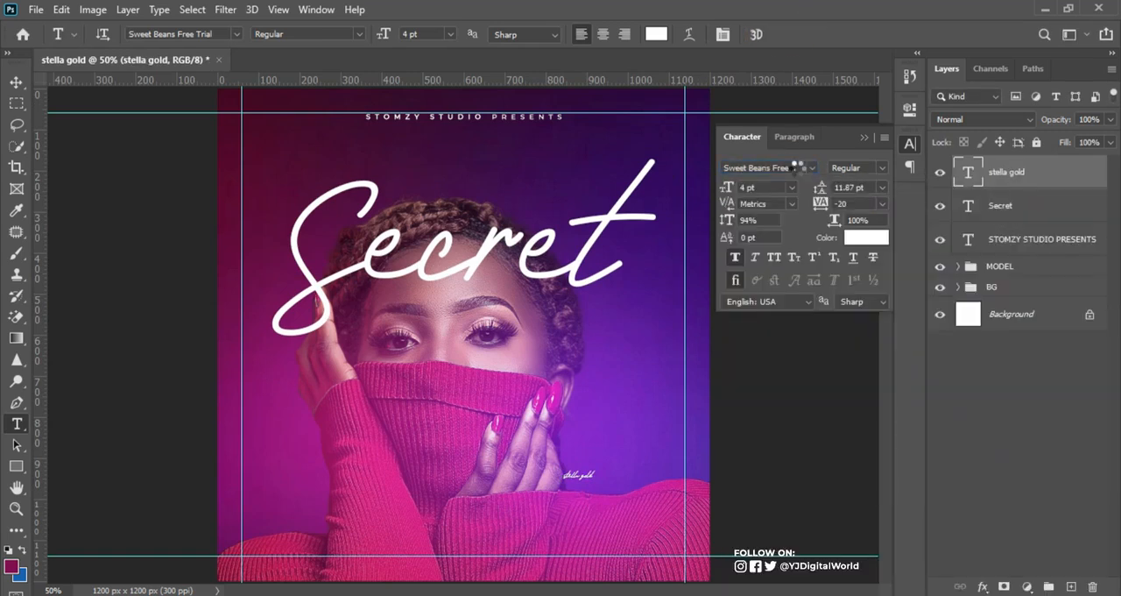
pyautogui.click(883, 168)
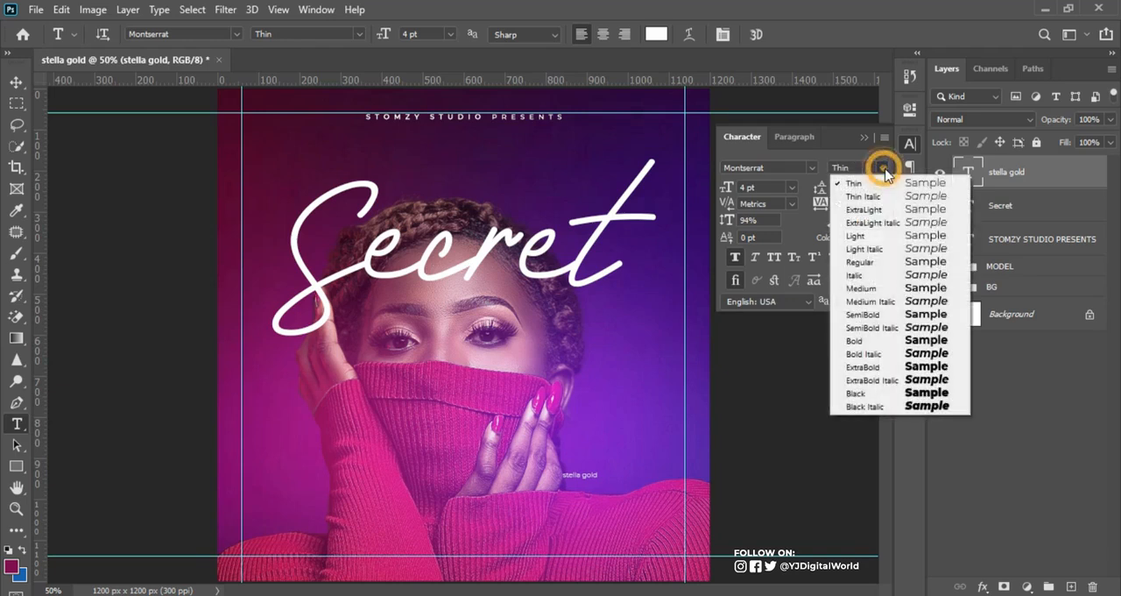
pyautogui.click(885, 289)
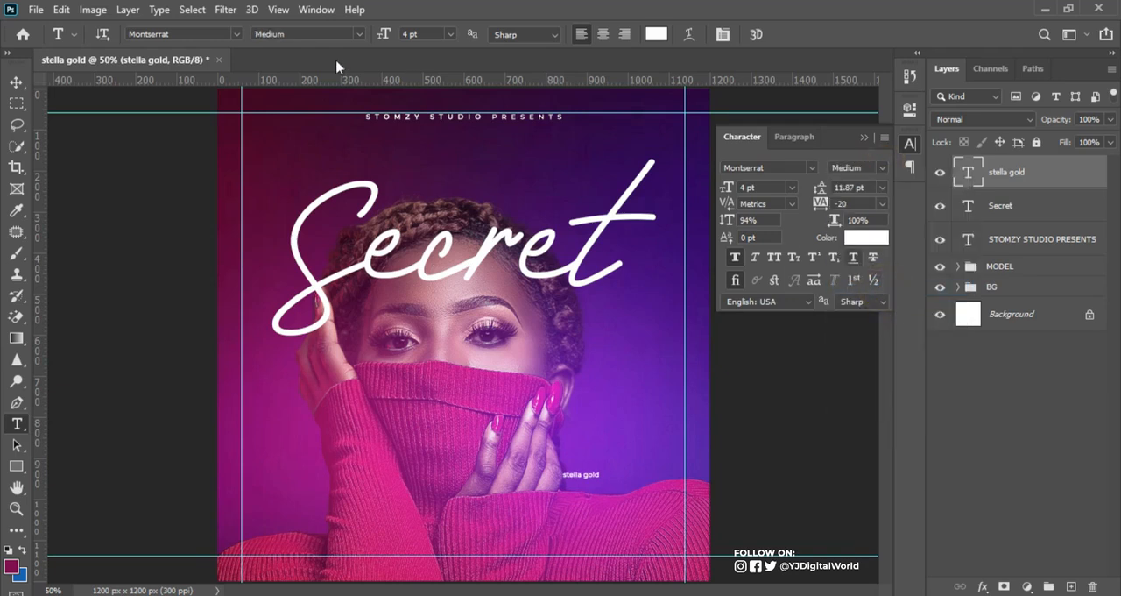
pyautogui.click(774, 259)
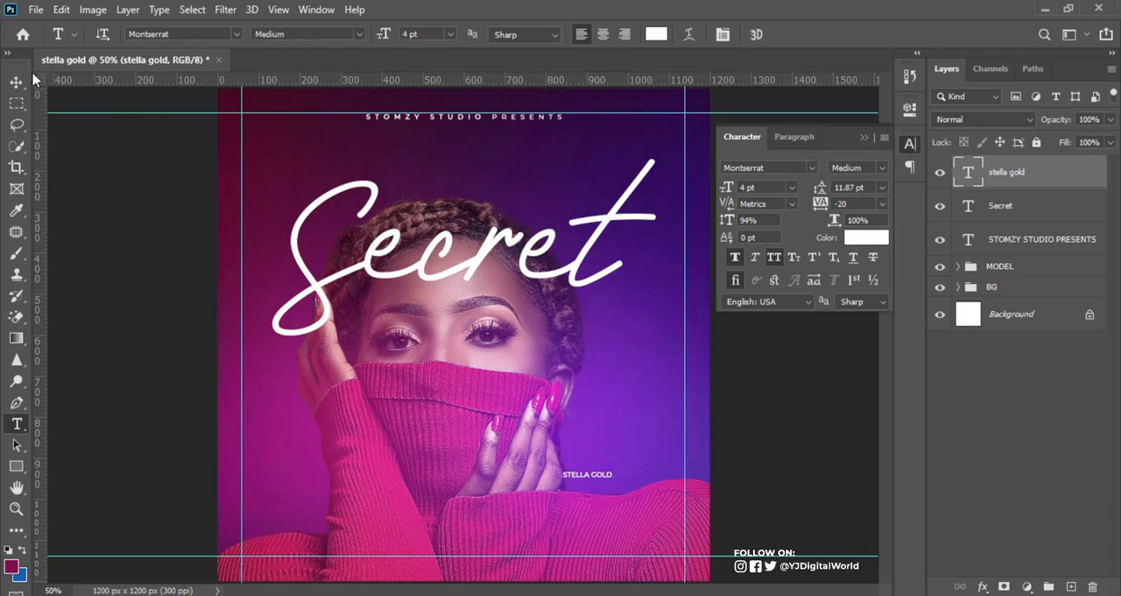
pyautogui.click(822, 203)
pyautogui.moveTo(822, 203); pyautogui.dragTo(832, 211)
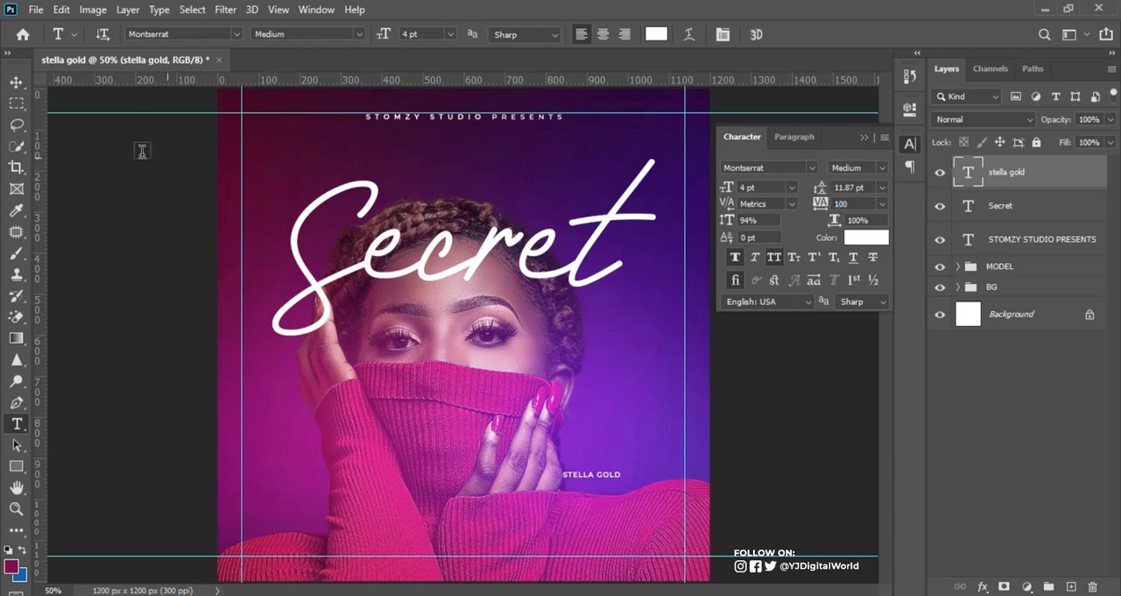
pyautogui.click(21, 80)
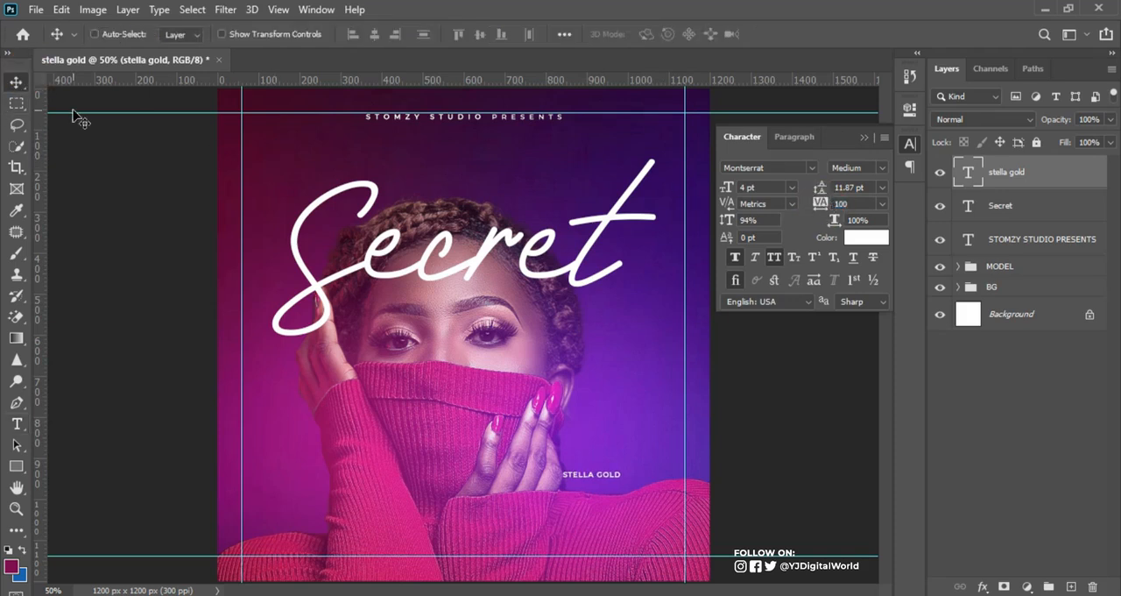
pyautogui.hotkey('ctrl', 't')
pyautogui.moveTo(608, 480); pyautogui.dragTo(637, 302)
pyautogui.click(622, 303)
pyautogui.click(625, 302)
pyautogui.doubleClick(635, 300)
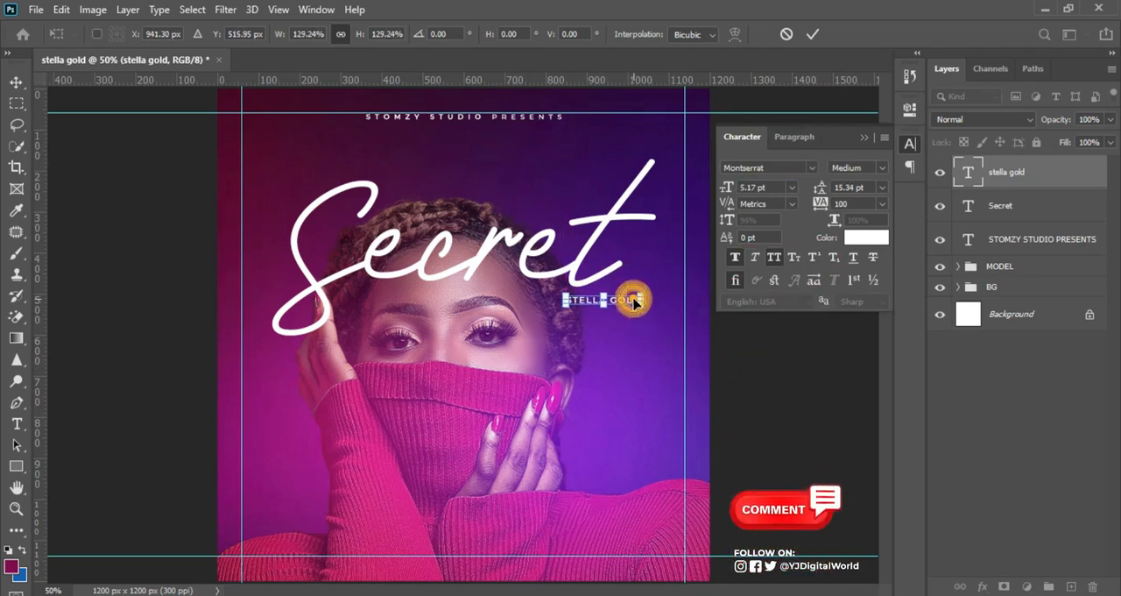
pyautogui.moveTo(819, 204); pyautogui.dragTo(846, 203)
pyautogui.moveTo(647, 303)
pyautogui.mouseDown()
pyautogui.moveTo(624, 306)
pyautogui.moveTo(640, 305)
pyautogui.mouseUp()
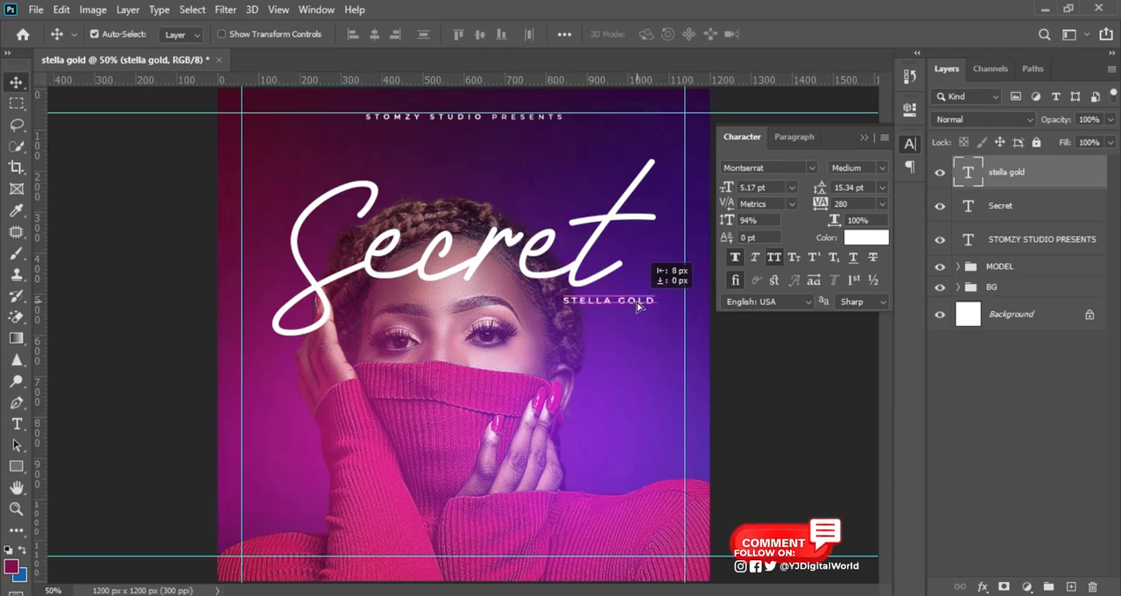
pyautogui.moveTo(639, 303); pyautogui.dragTo(640, 305)
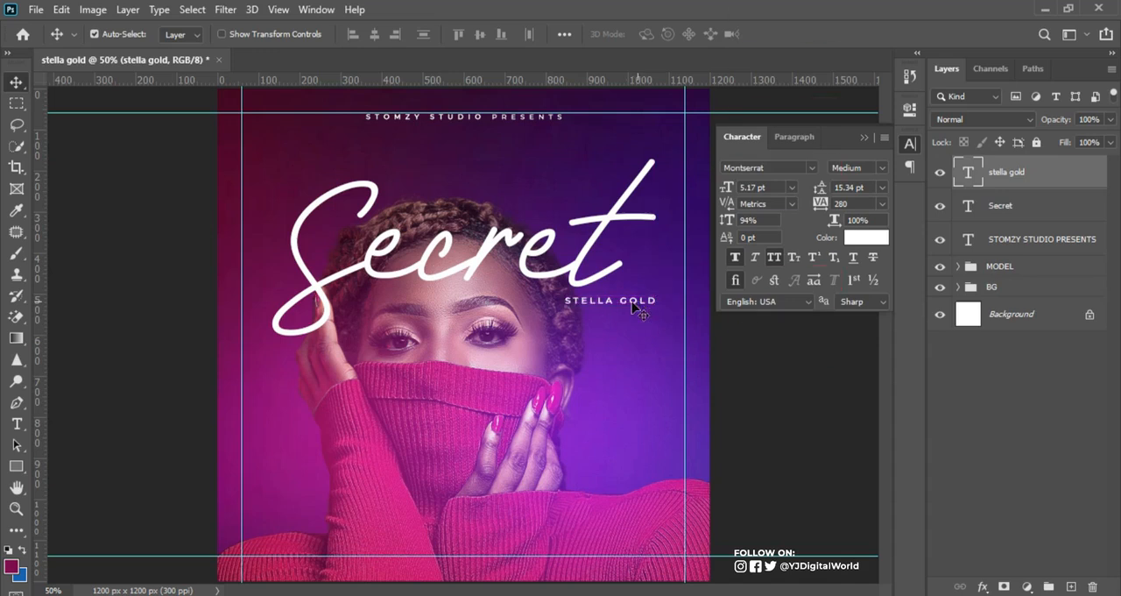
pyautogui.hotkey('ctrl', 't')
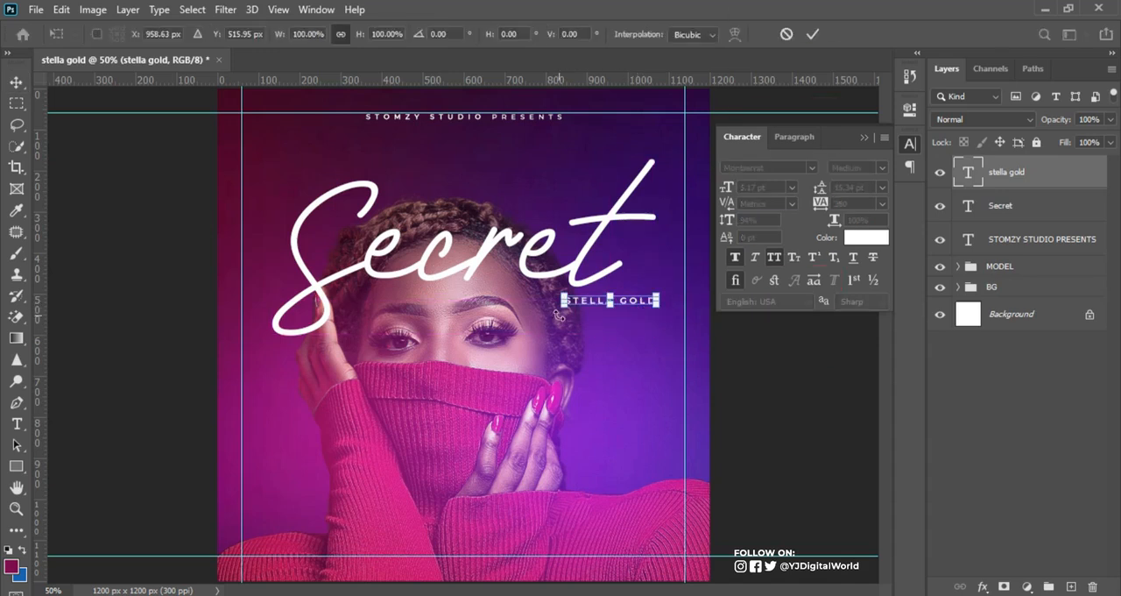
pyautogui.moveTo(563, 311); pyautogui.dragTo(553, 310)
pyautogui.press('Return')
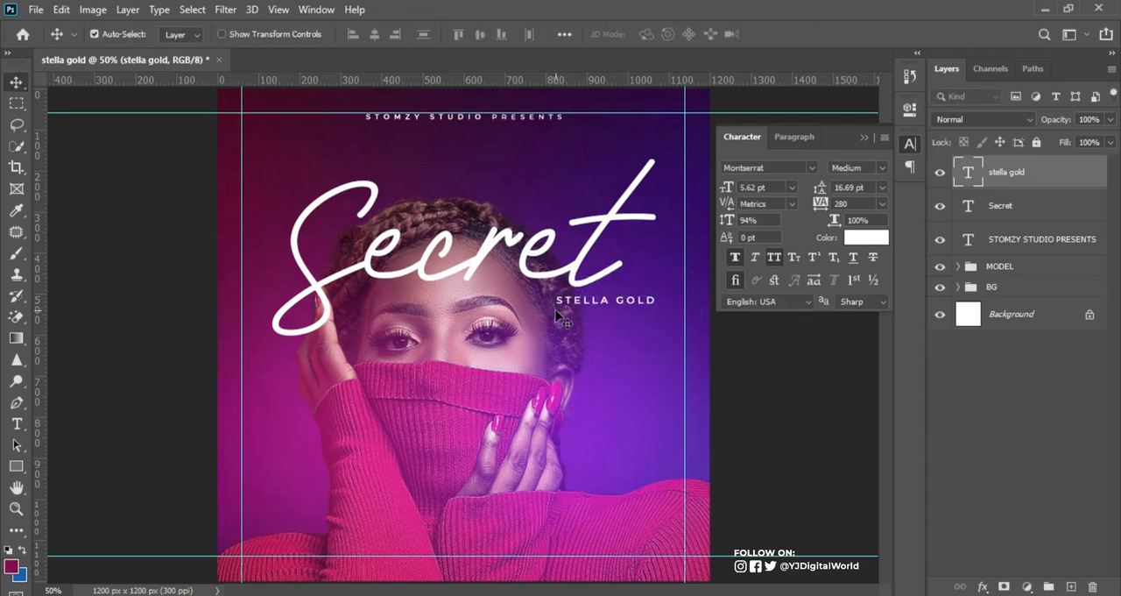
pyautogui.moveTo(819, 208)
pyautogui.mouseDown()
pyautogui.moveTo(826, 199)
pyautogui.moveTo(802, 203)
pyautogui.mouseUp()
pyautogui.moveTo(729, 186); pyautogui.dragTo(725, 186)
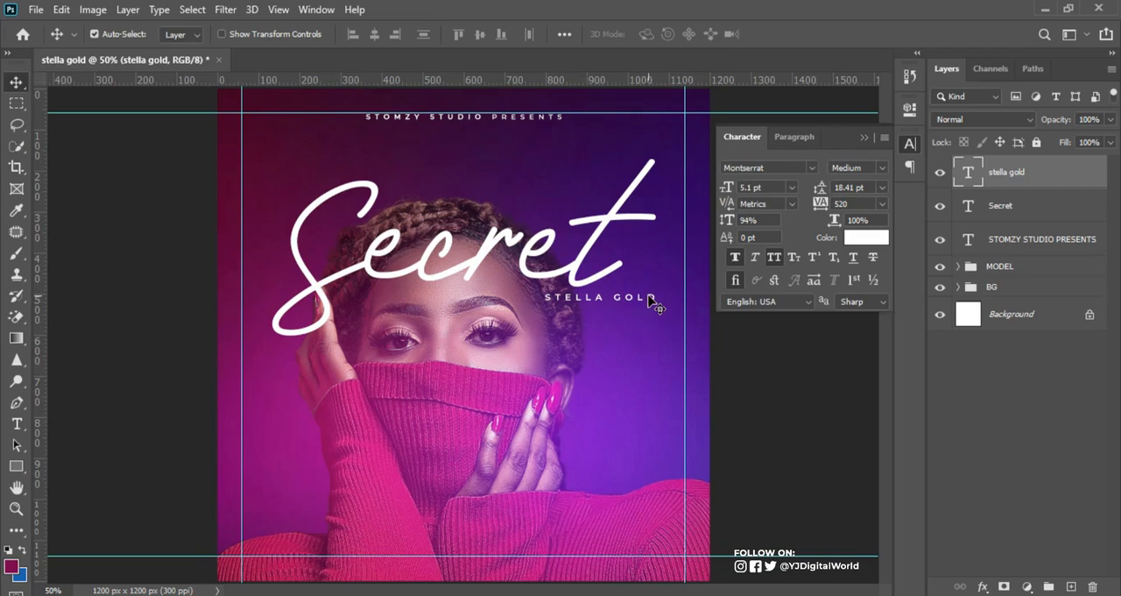
pyautogui.moveTo(652, 302); pyautogui.dragTo(565, 530)
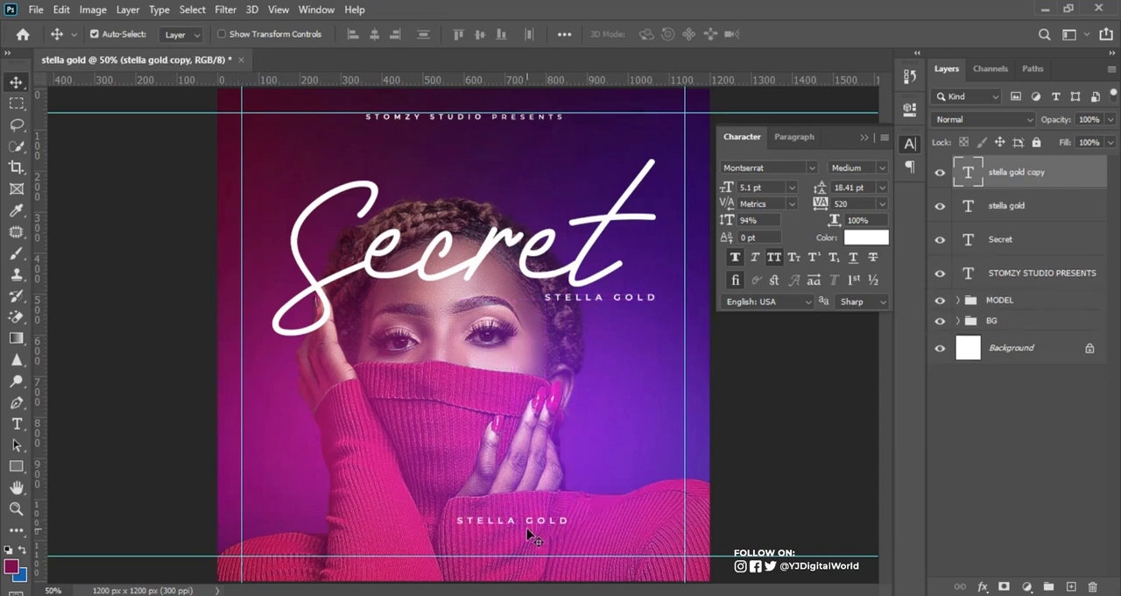
pyautogui.press('t')
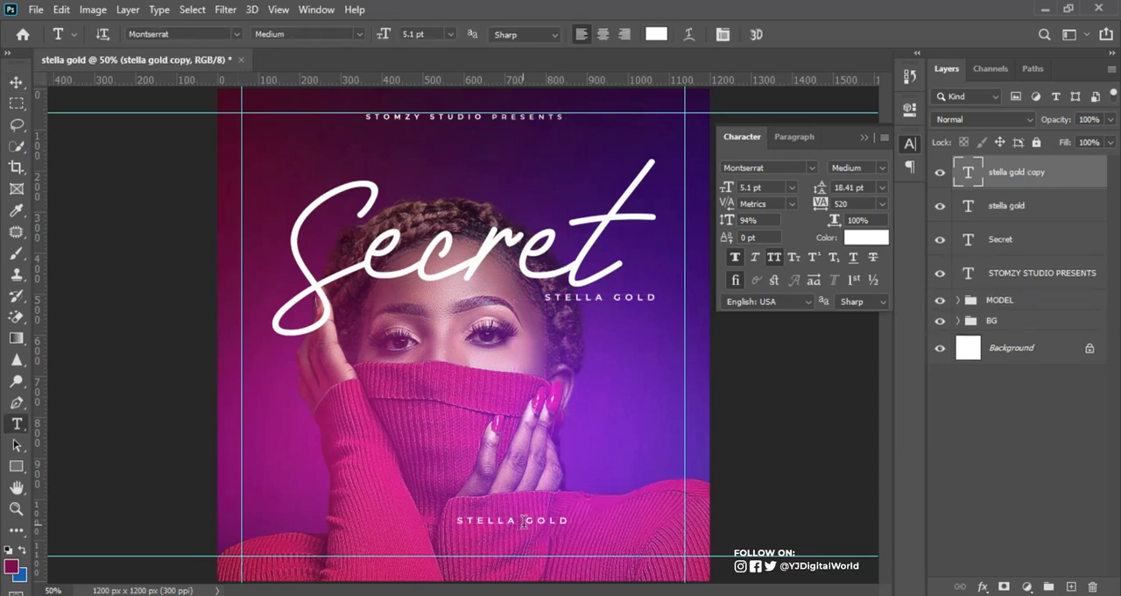
pyautogui.click(524, 522)
pyautogui.hotkey('ctrl', 'a')
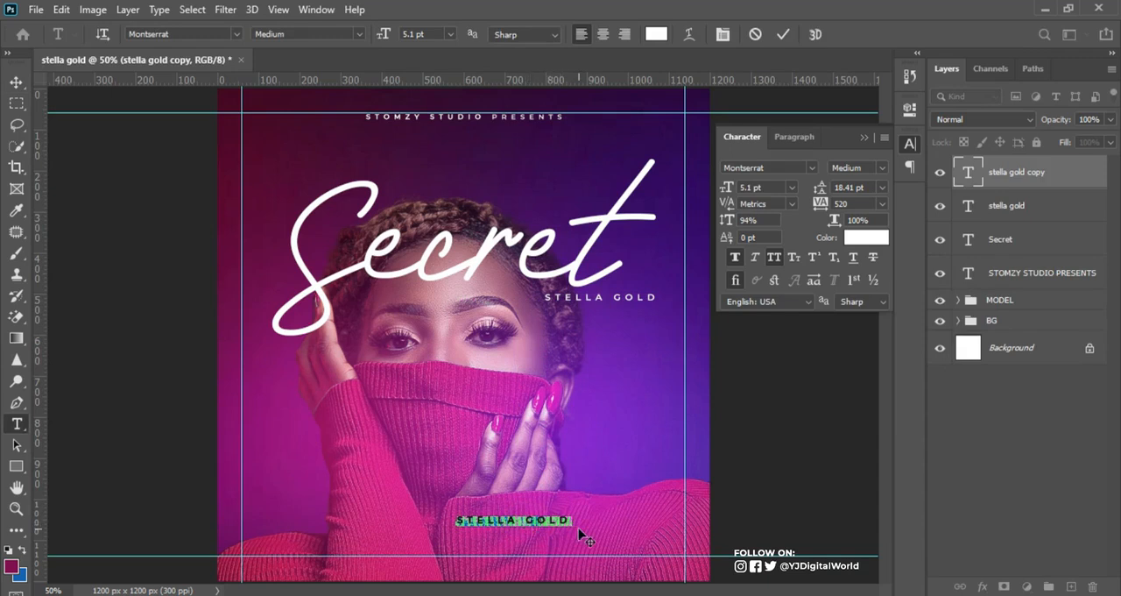
pyautogui.hotkey('alt', 'Tab')
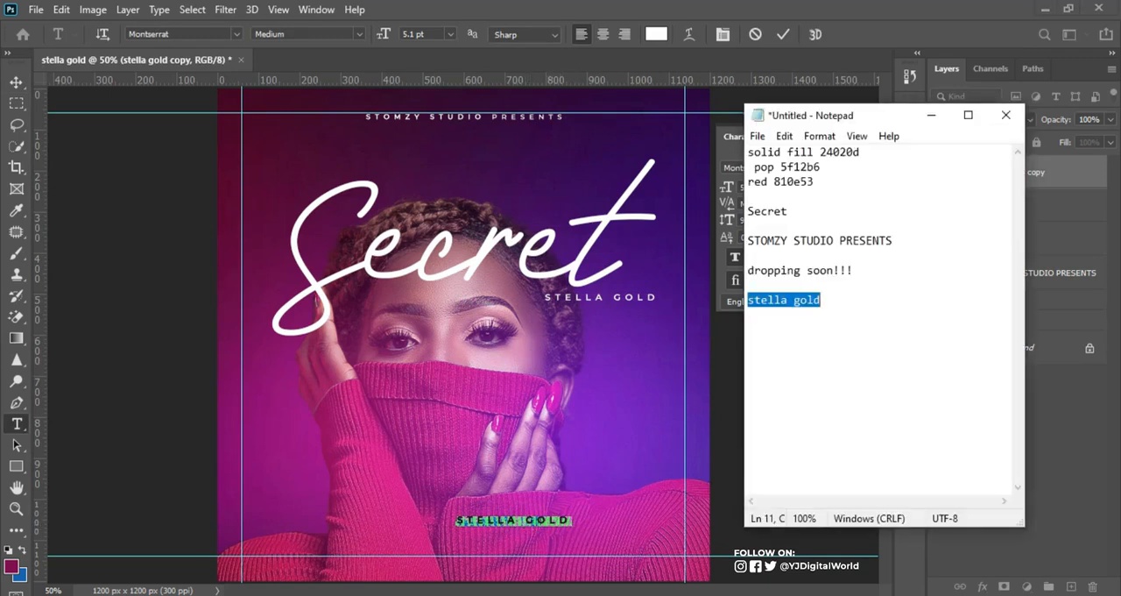
pyautogui.moveTo(749, 270); pyautogui.dragTo(878, 270)
pyautogui.hotkey('ctrl', 'c')
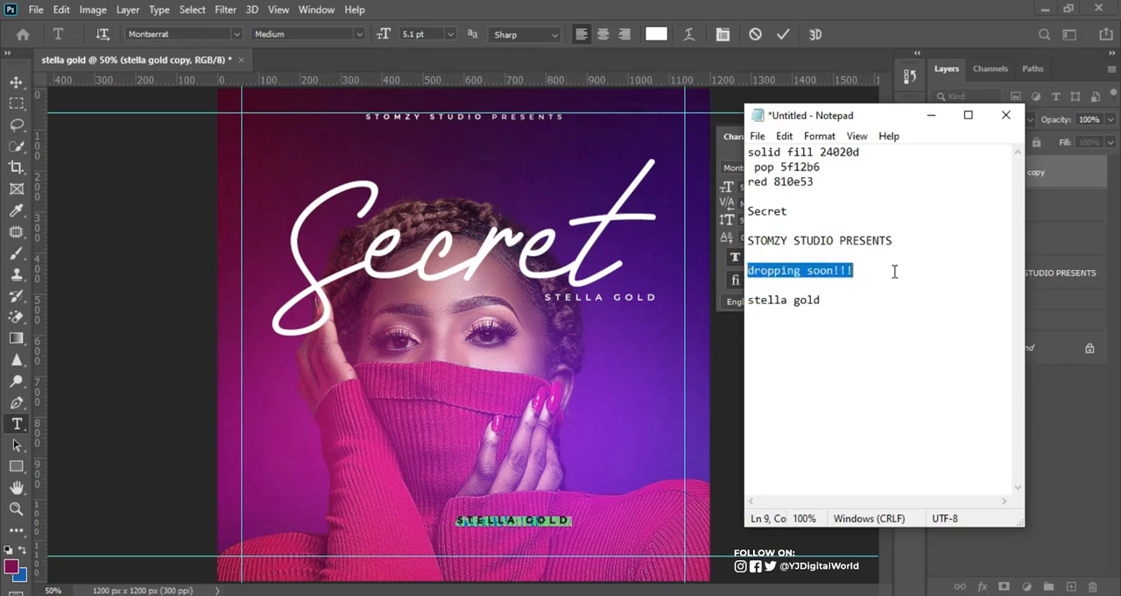
pyautogui.hotkey('alt', 'Tab')
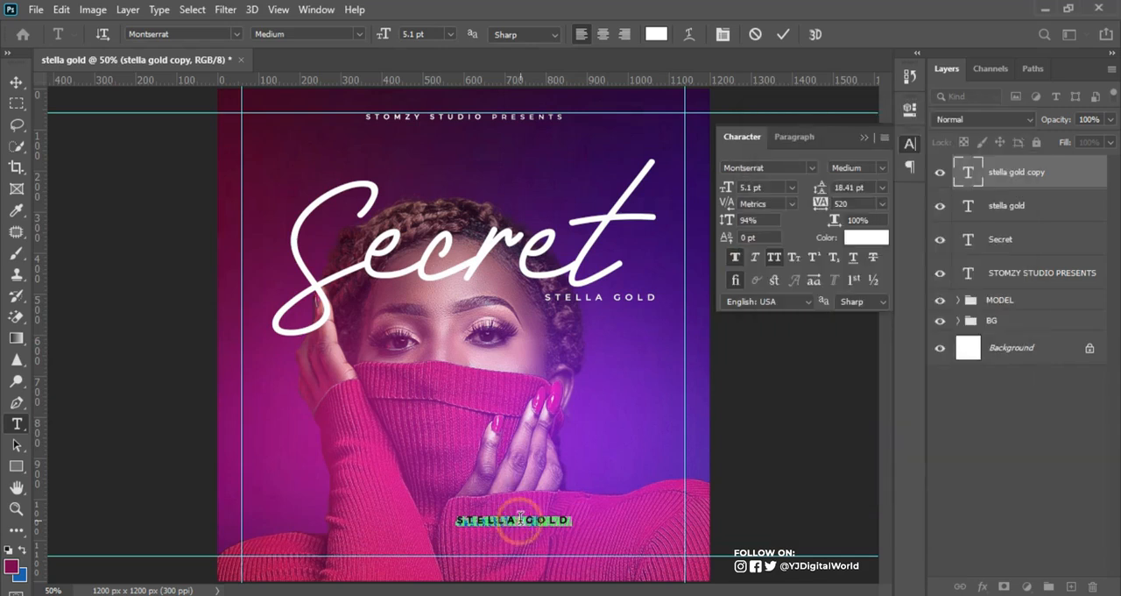
pyautogui.hotkey('ctrl', 'v')
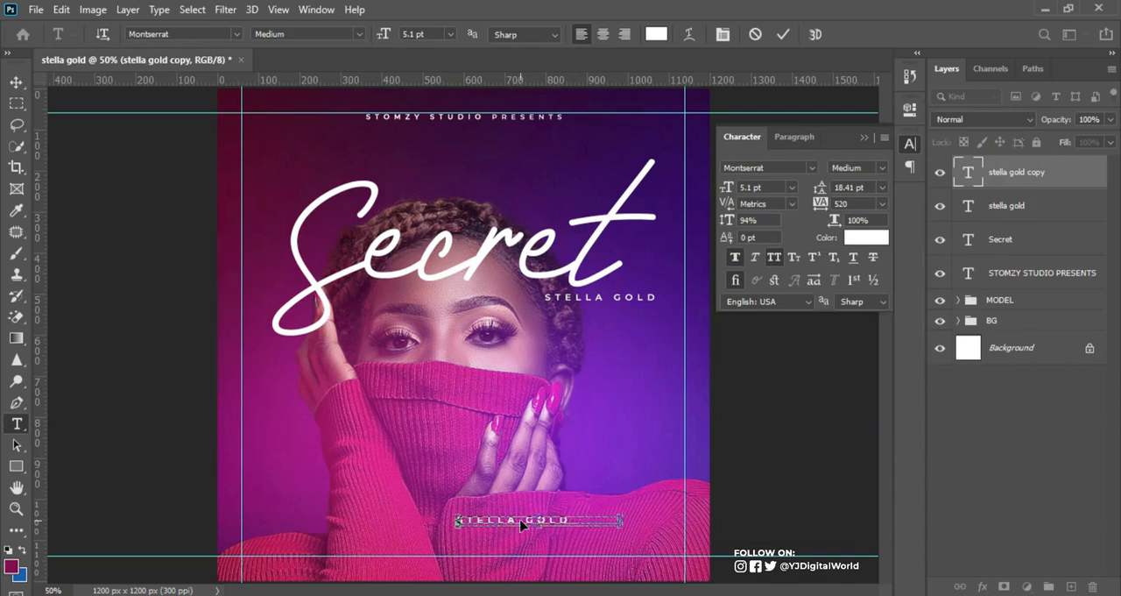
pyautogui.click(782, 34)
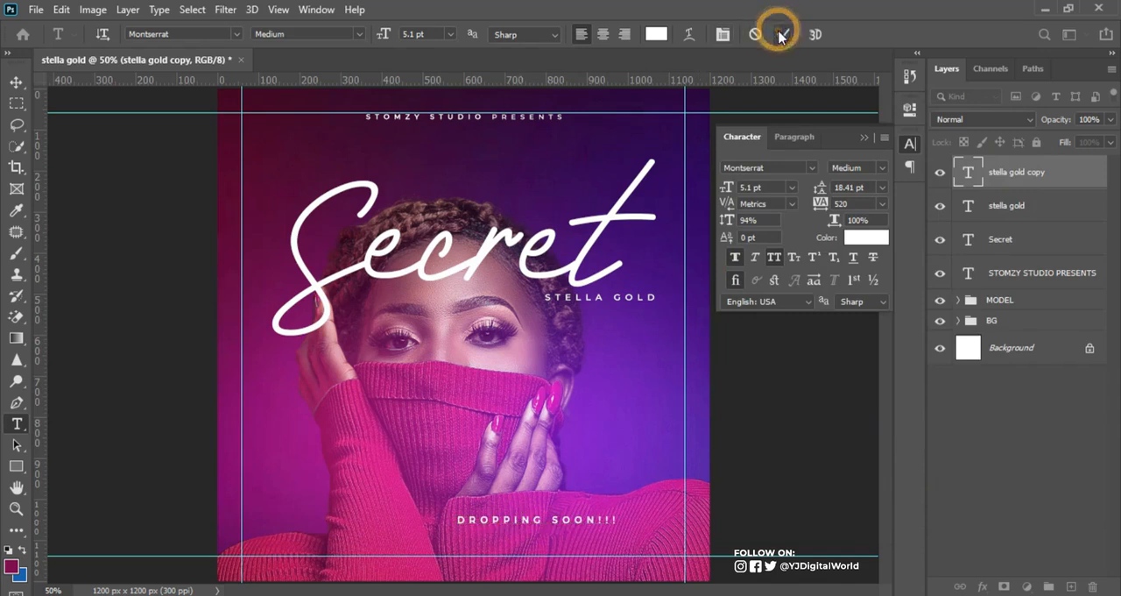
# Step: Centre the DROPPING SOON!!! text horizontally on the canvas and clear the selection
pyautogui.click(17, 84)
pyautogui.hotkey('ctrl', 'a')
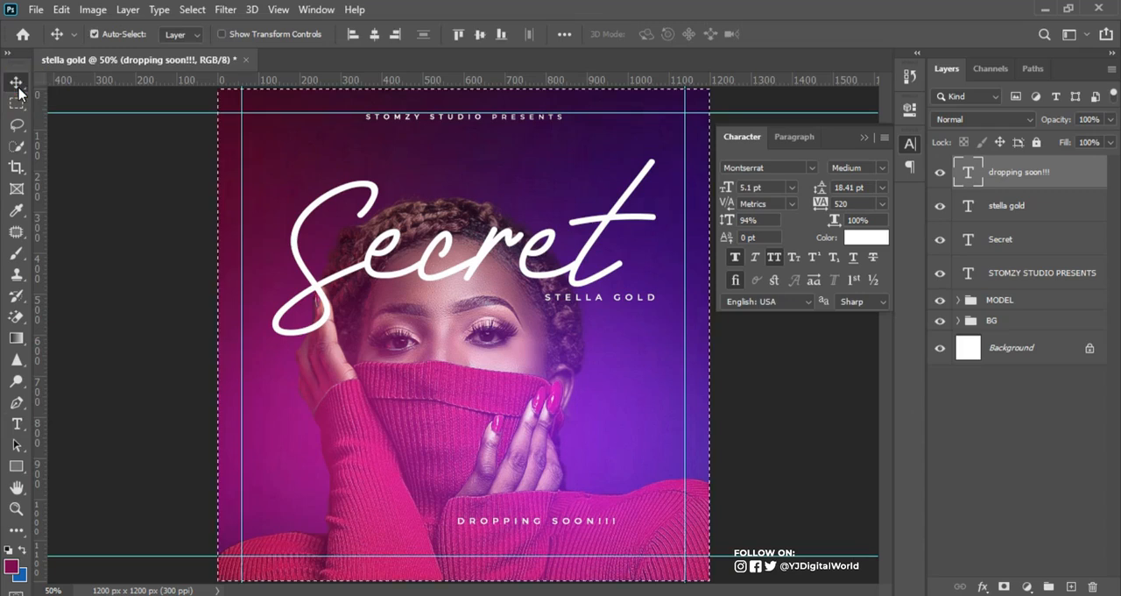
pyautogui.click(375, 35)
pyautogui.click(377, 37)
pyautogui.hotkey('ctrl', 'd')
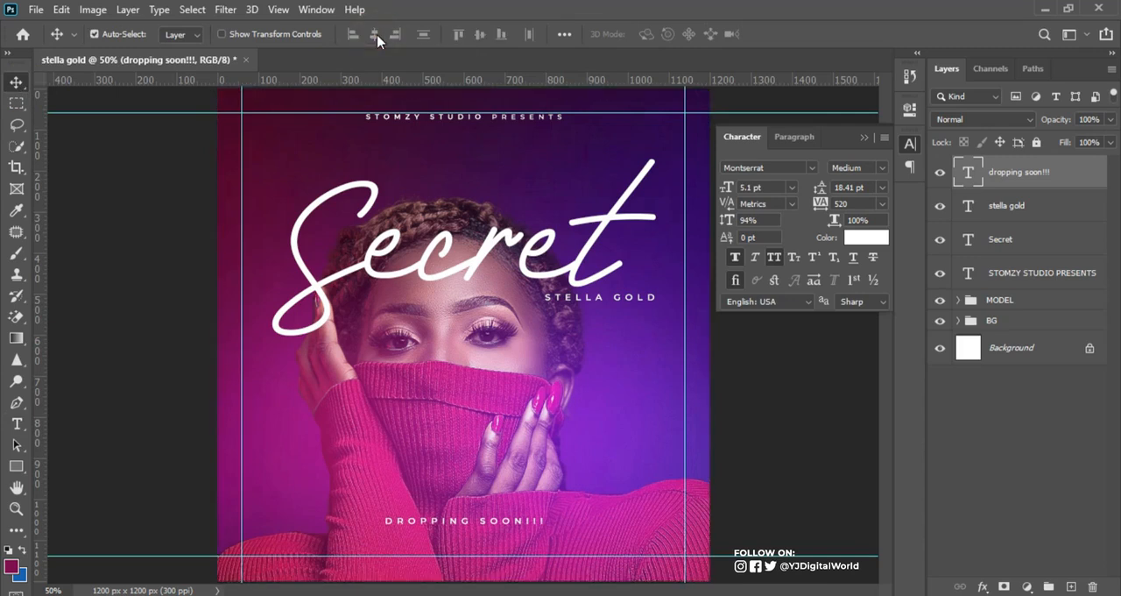
# Step: Lower the DROPPING SOON!!! text to the bottom guide, enlarge it slightly, and hide the guides
pyautogui.hotkey('shift', 'Down')
pyautogui.hotkey('shift', 'Down')
pyautogui.hotkey('shift', 'Down')
pyautogui.hotkey('shift', 'Down')
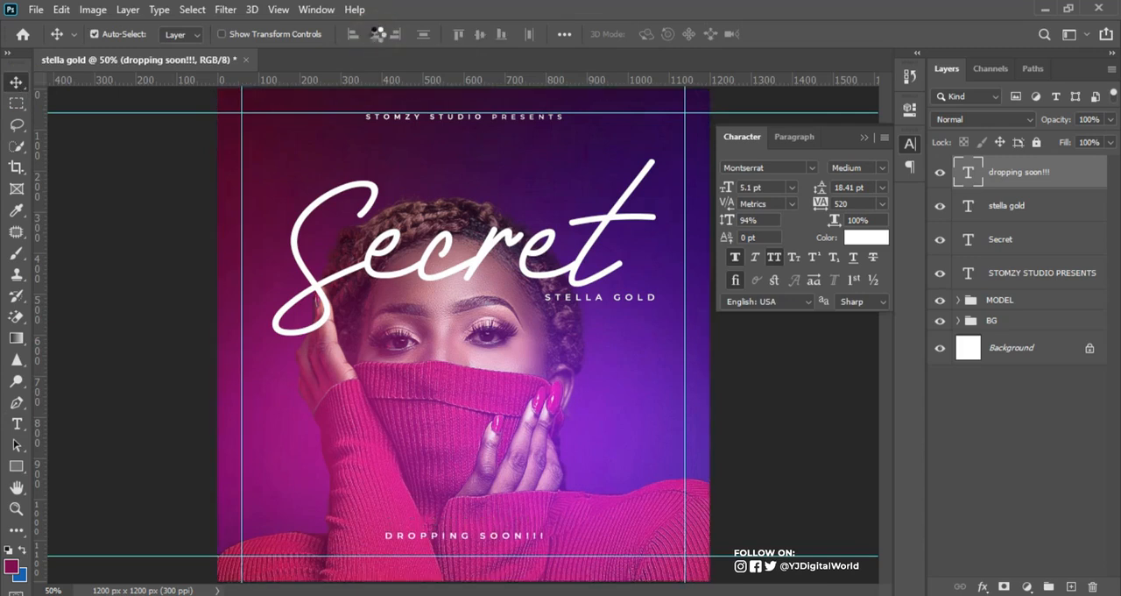
pyautogui.hotkey('shift', 'Down')
pyautogui.hotkey('shift', 'Down')
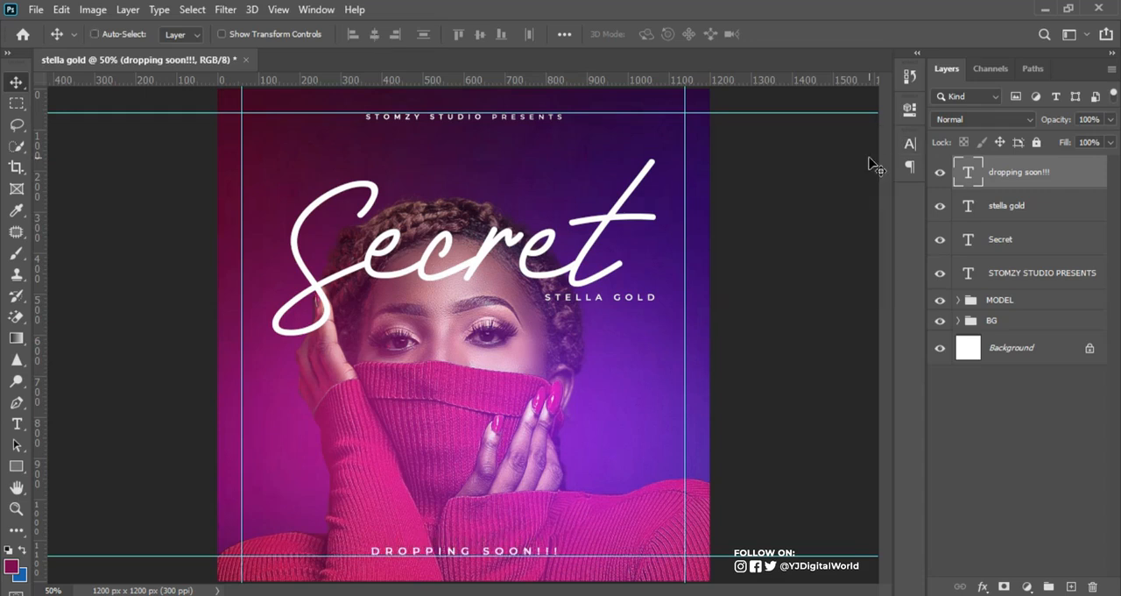
pyautogui.hotkey('ctrl', ';')
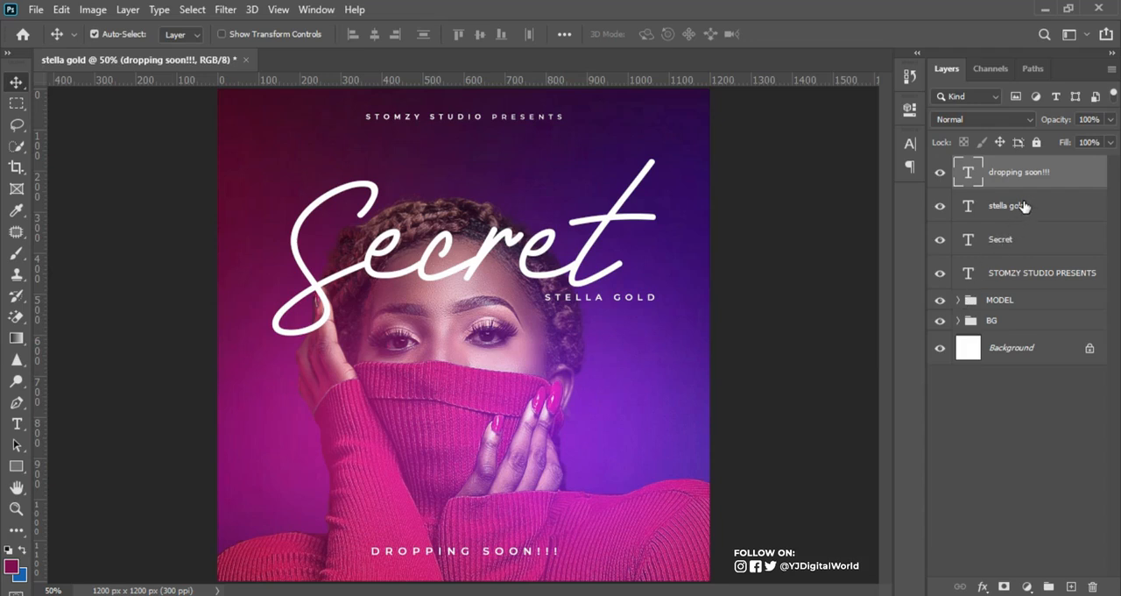
# Step: Add a layer mask to the MODEL group and ready the Gradient tool with the black-to-white Foreground to Background gradient
pyautogui.click(995, 302)
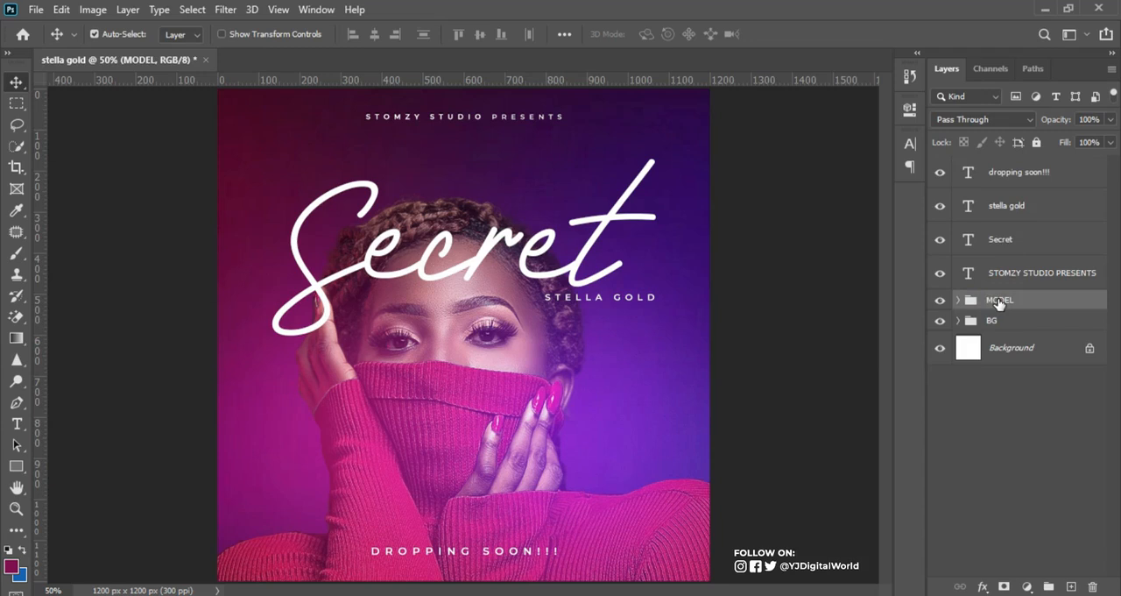
pyautogui.click(1005, 586)
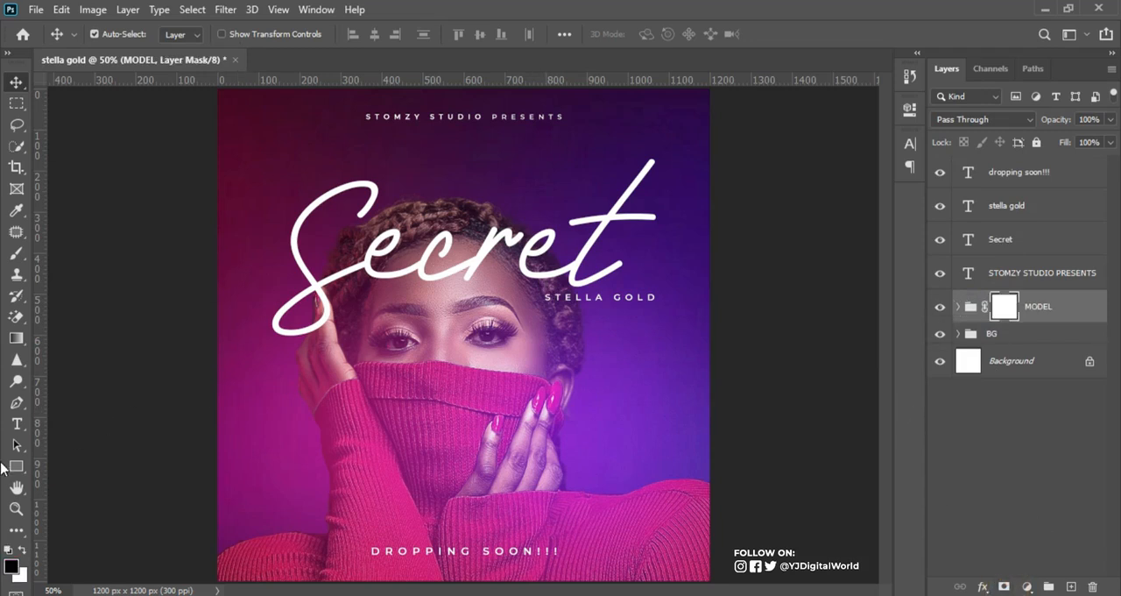
pyautogui.click(16, 340)
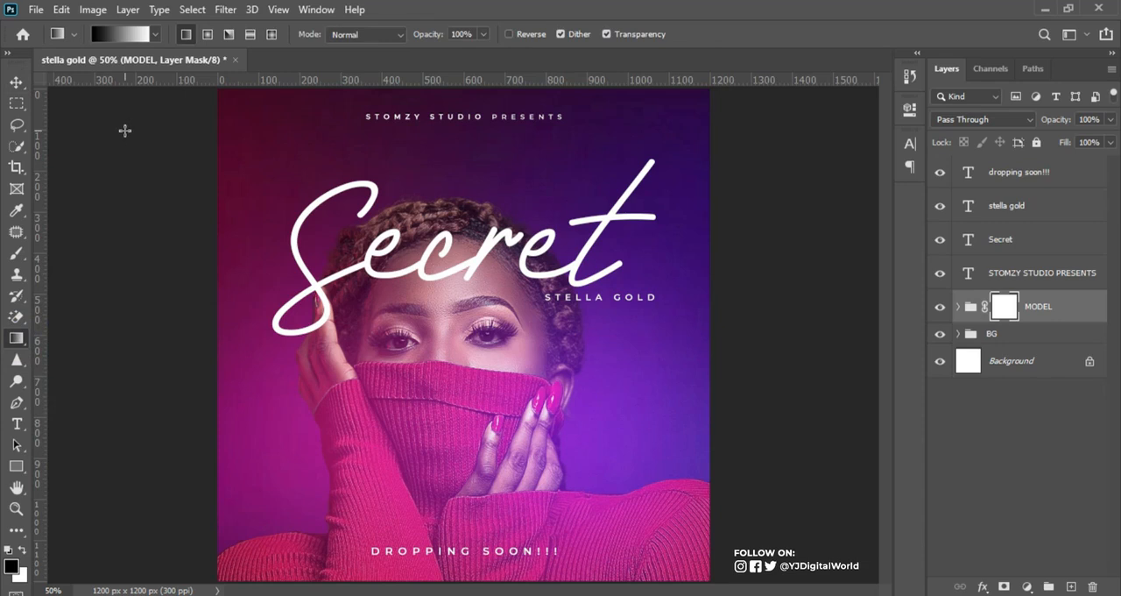
pyautogui.click(122, 35)
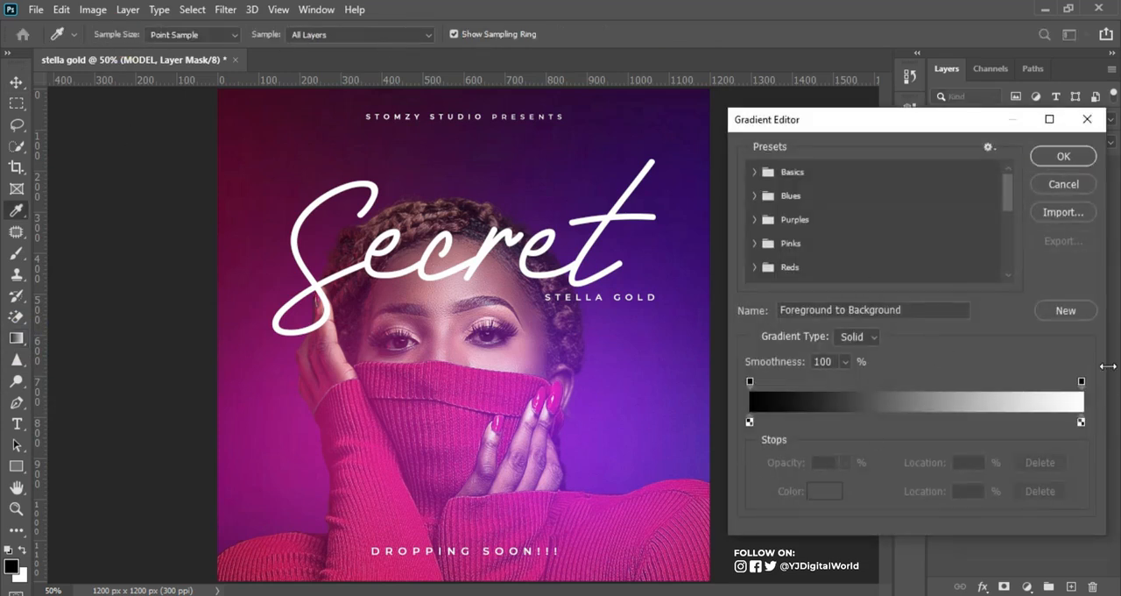
pyautogui.click(1063, 184)
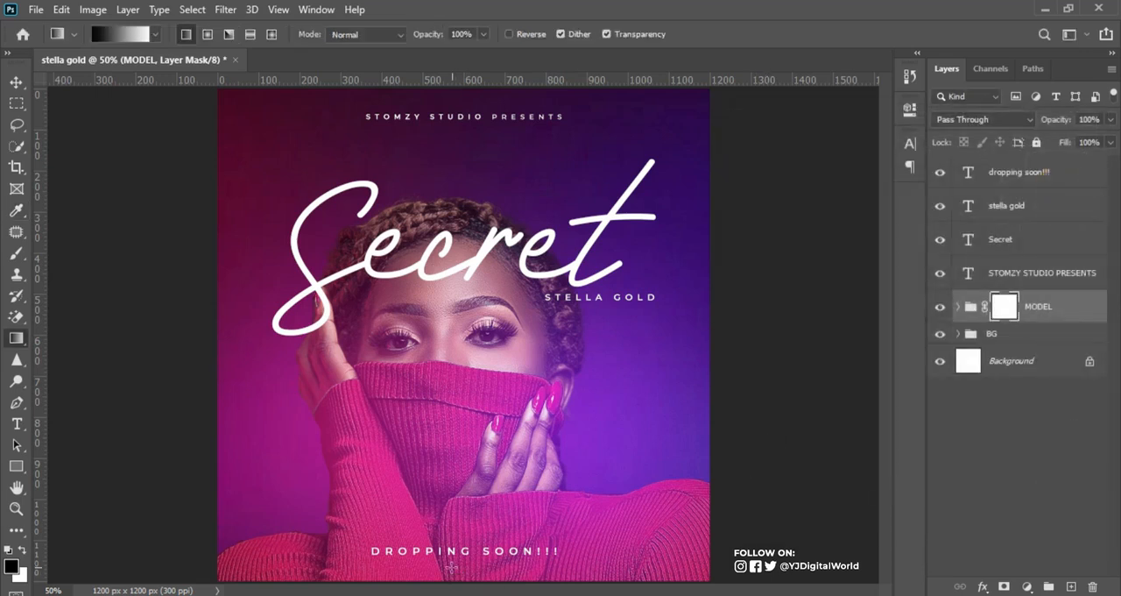
# Step: Try fading the model's lower body with upward linear gradients of different lengths on the MODEL mask, and clear each one
pyautogui.hotkey('ctrl', '-')
pyautogui.moveTo(452, 526); pyautogui.dragTo(459, 312)
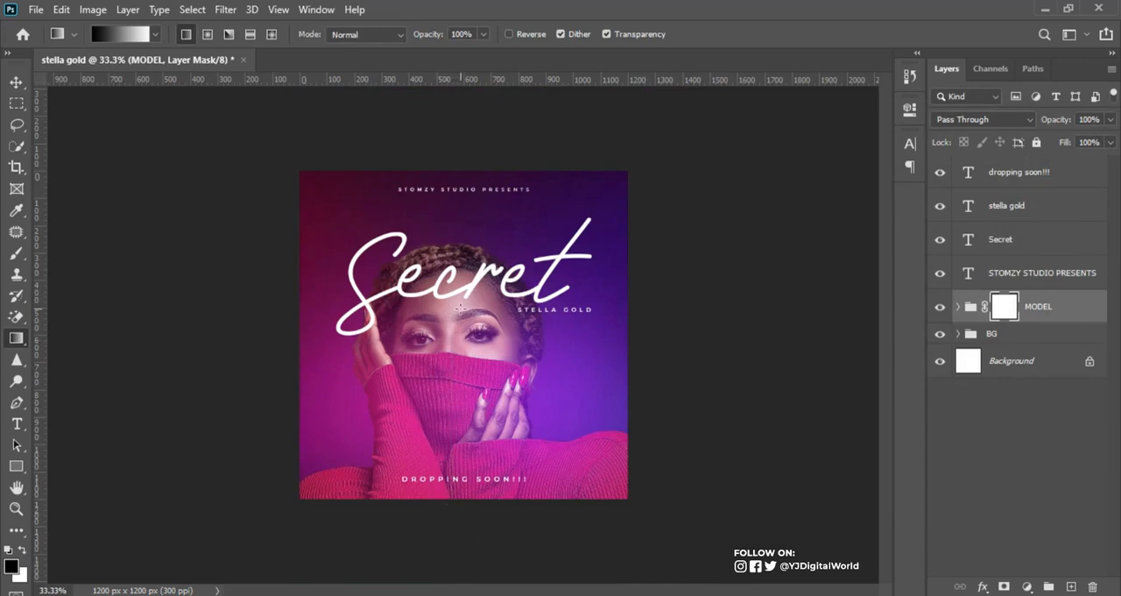
pyautogui.hotkey('ctrl', 'z')
pyautogui.moveTo(461, 505); pyautogui.dragTo(462, 399)
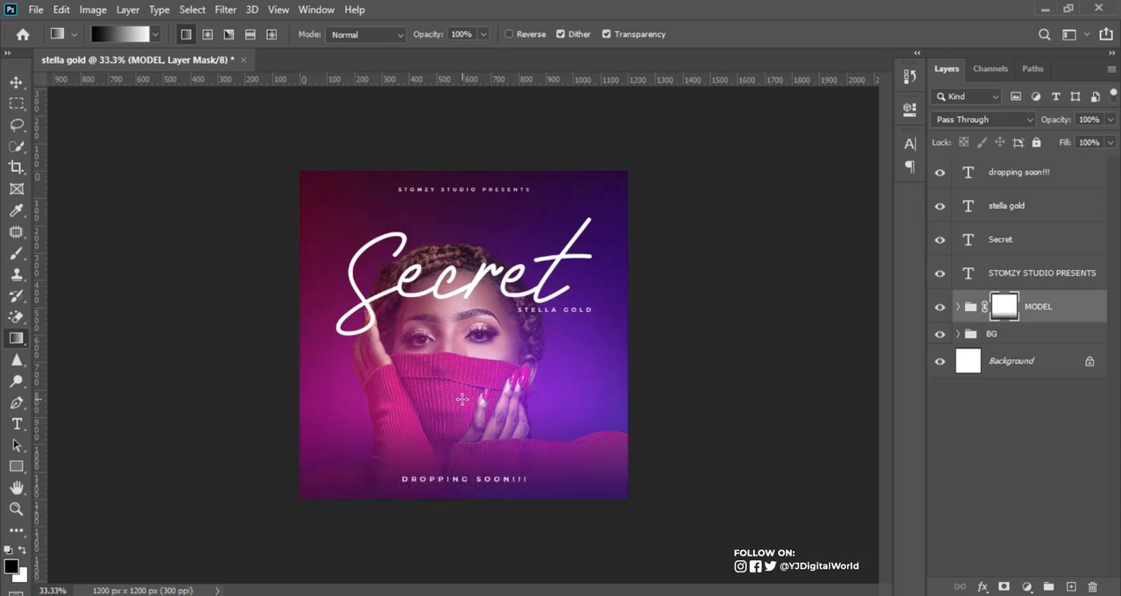
pyautogui.hotkey('ctrl', 'z')
pyautogui.moveTo(457, 500); pyautogui.dragTo(457, 304)
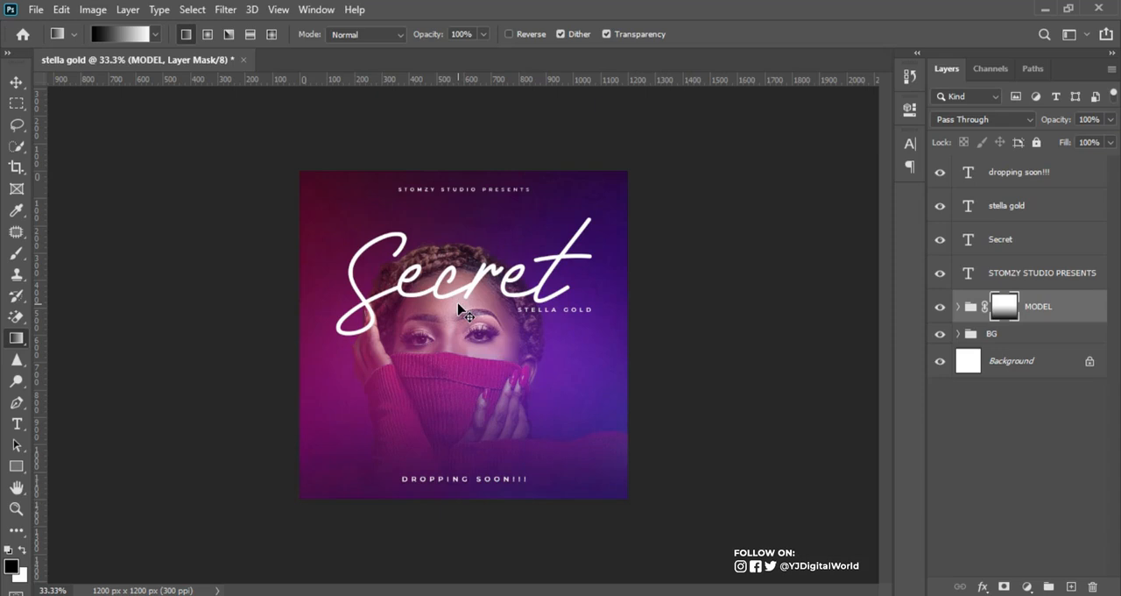
pyautogui.hotkey('ctrl', '+')
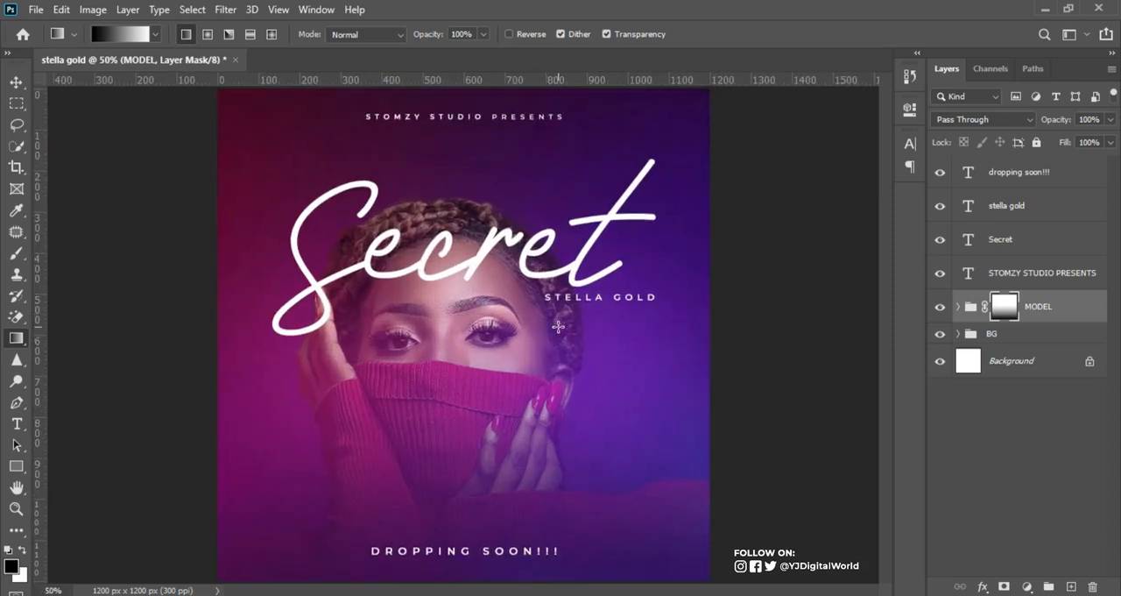
pyautogui.hotkey('ctrl', 'BackSpace')
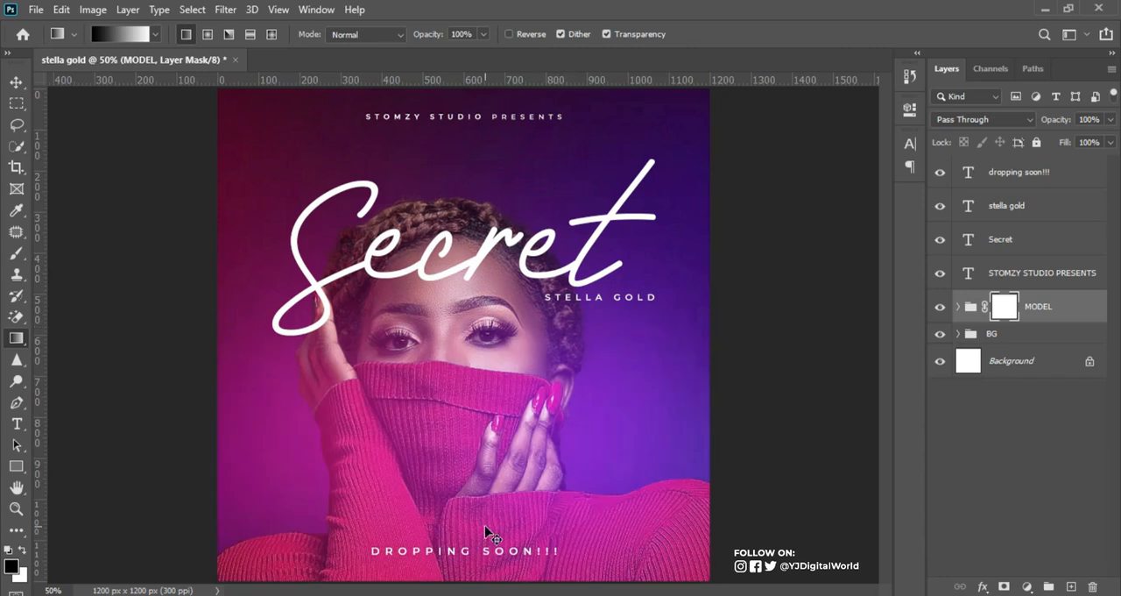
# Step: Try a longer mask gradient on the MODEL group from well below the canvas up to between the eyes, and remove it
pyautogui.hotkey('ctrl', '-')
pyautogui.moveTo(445, 545); pyautogui.dragTo(449, 329)
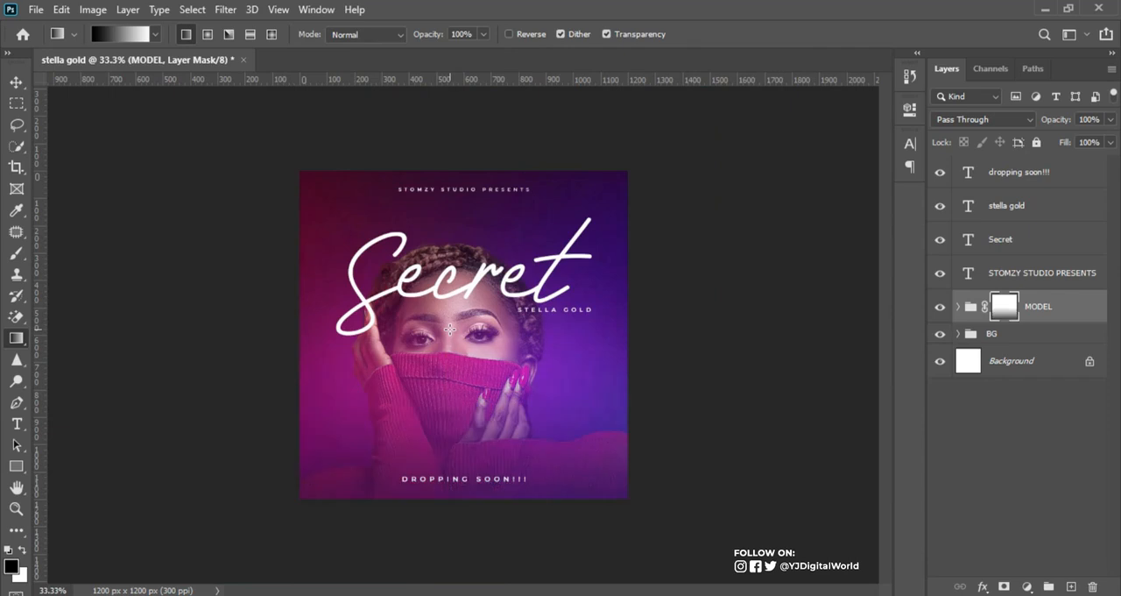
pyautogui.hotkey('ctrl', '+')
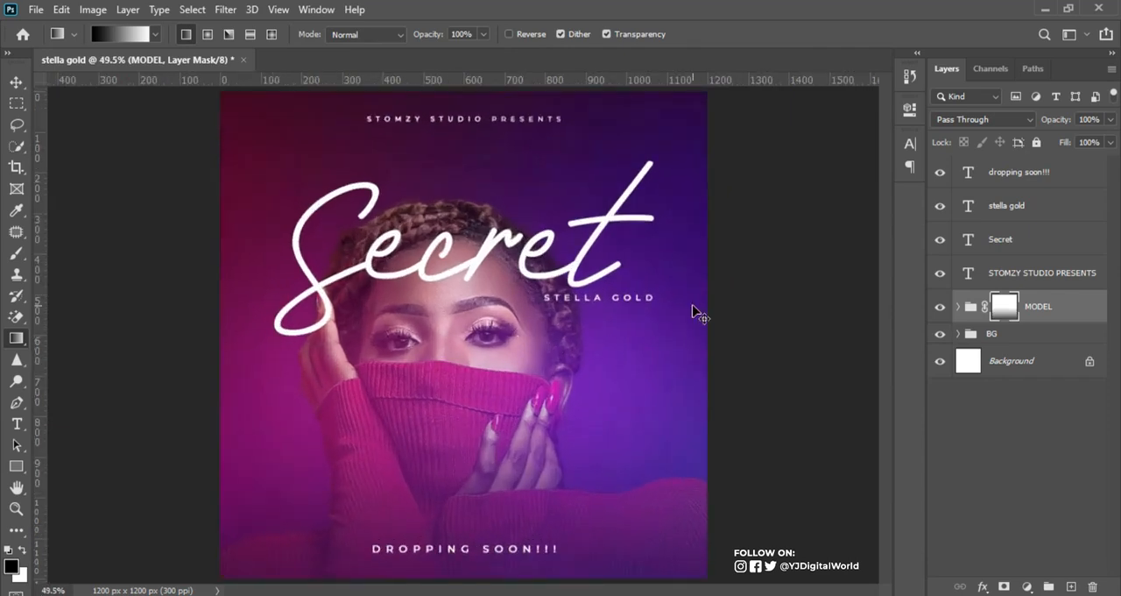
pyautogui.hotkey('ctrl', '+')
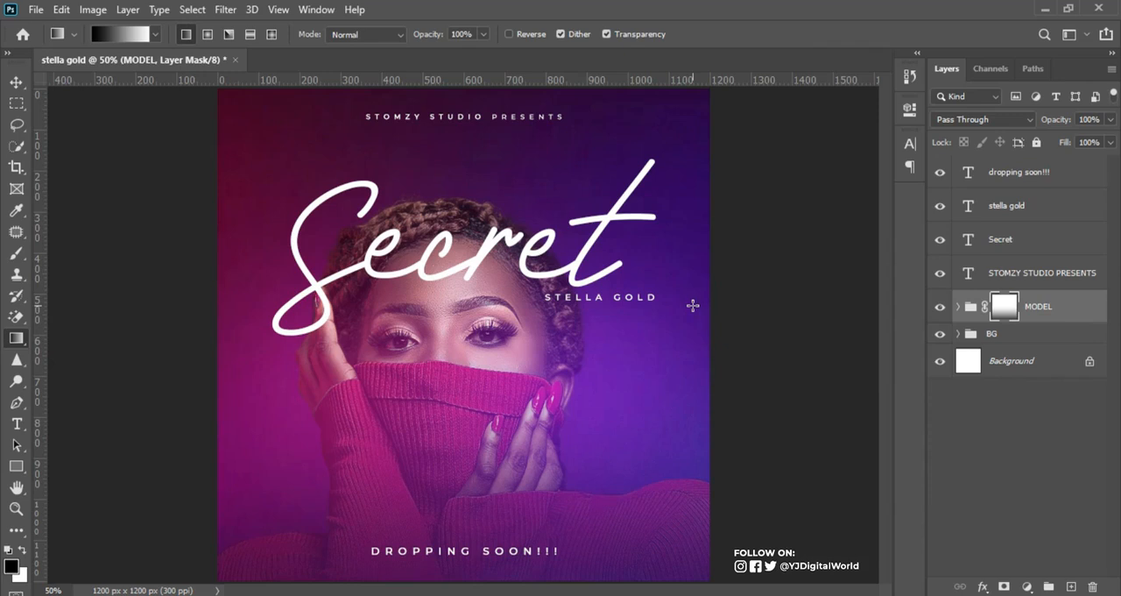
pyautogui.hotkey('ctrl', 'BackSpace')
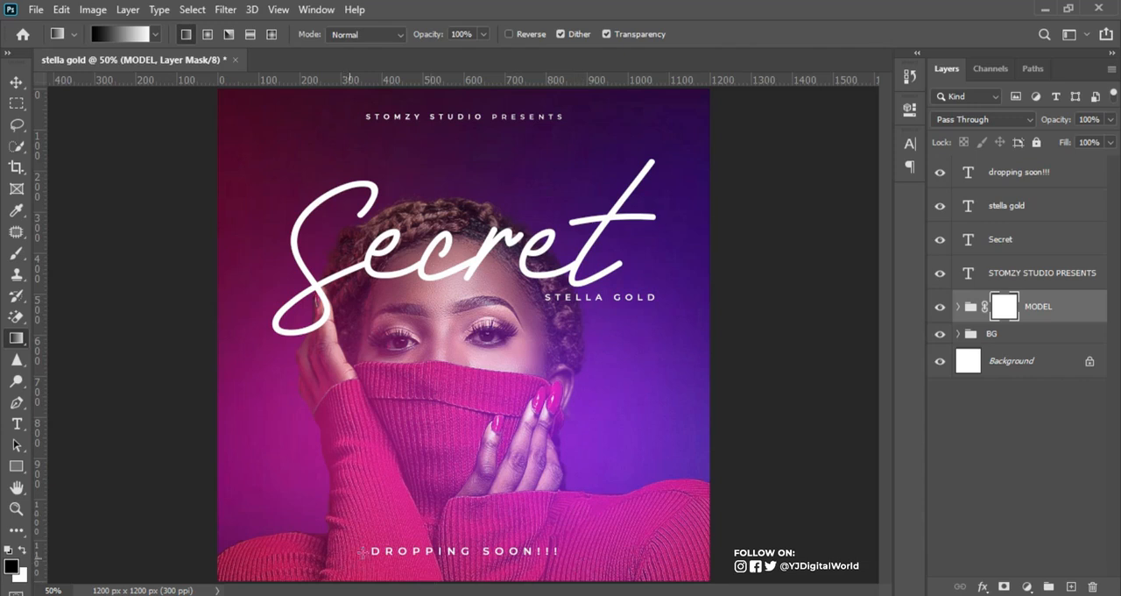
# Step: Try a mask gradient on the MODEL group from below the canvas up to just above the sweater collar, and undo it
pyautogui.hotkey('ctrl', '-')
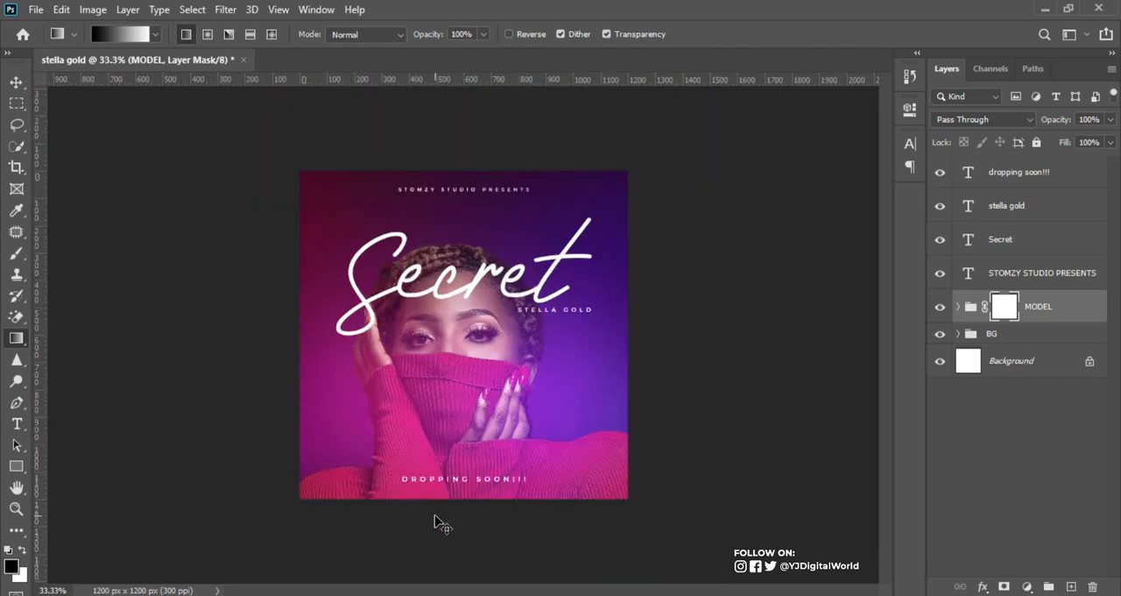
pyautogui.hotkey('ctrl', '+')
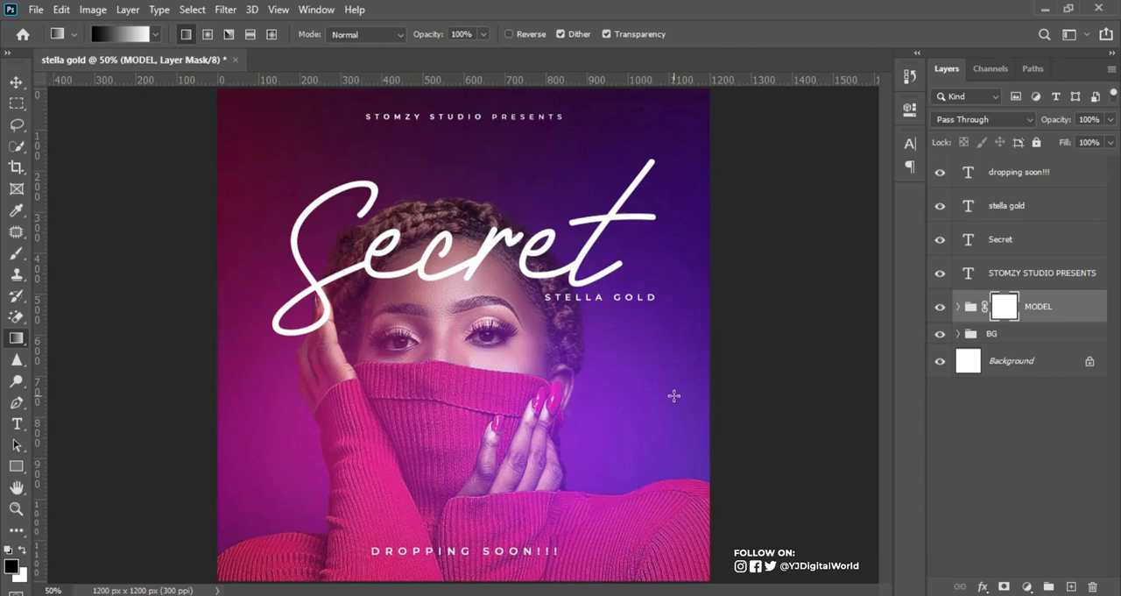
pyautogui.hotkey('ctrl', '-')
pyautogui.click(455, 538)
pyautogui.moveTo(455, 538); pyautogui.dragTo(457, 350)
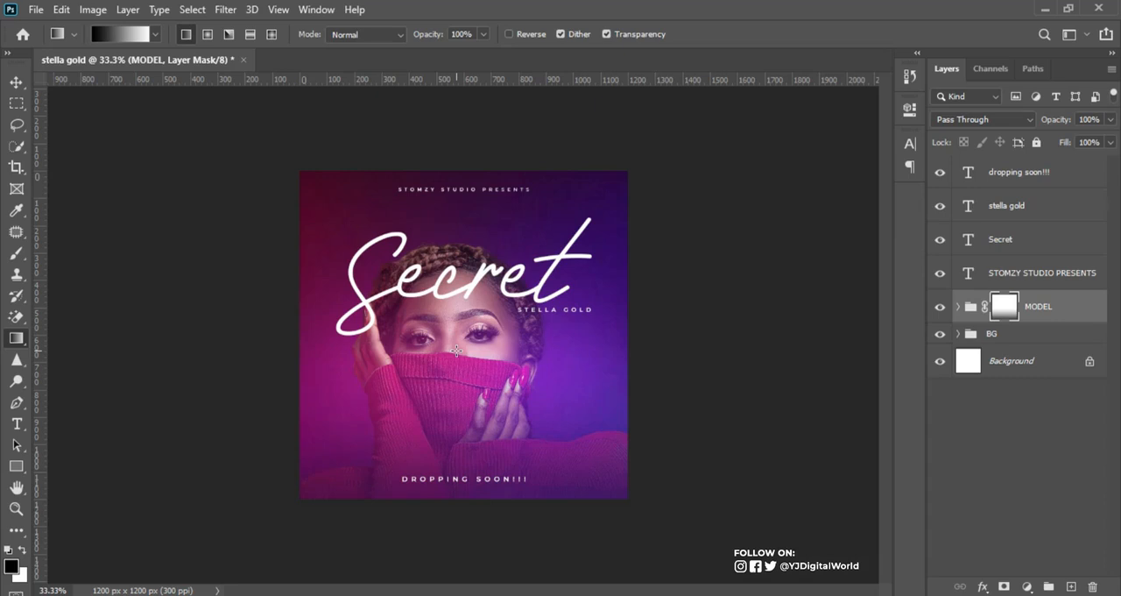
pyautogui.hotkey('ctrl', 'z')
# Step: Draw a black-to-white linear gradient on the MODEL mask from just below the canvas up to the sweater collar, fading the lower sweater
pyautogui.click(453, 515)
pyautogui.moveTo(453, 515); pyautogui.dragTo(456, 373)
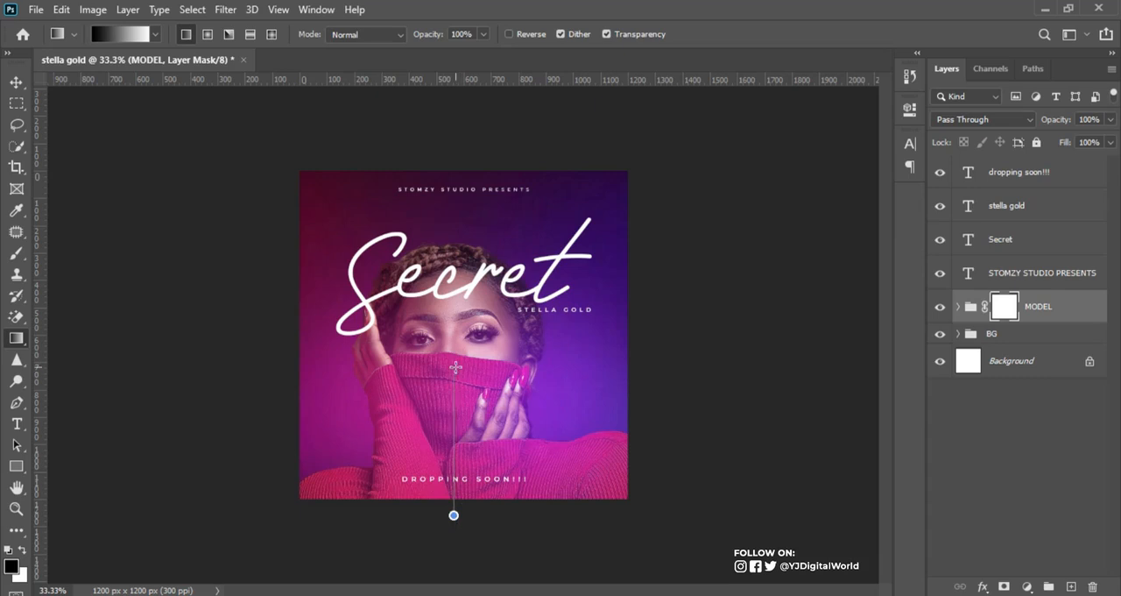
pyautogui.moveTo(455, 382); pyautogui.dragTo(458, 377)
pyautogui.moveTo(460, 366); pyautogui.dragTo(460, 366)
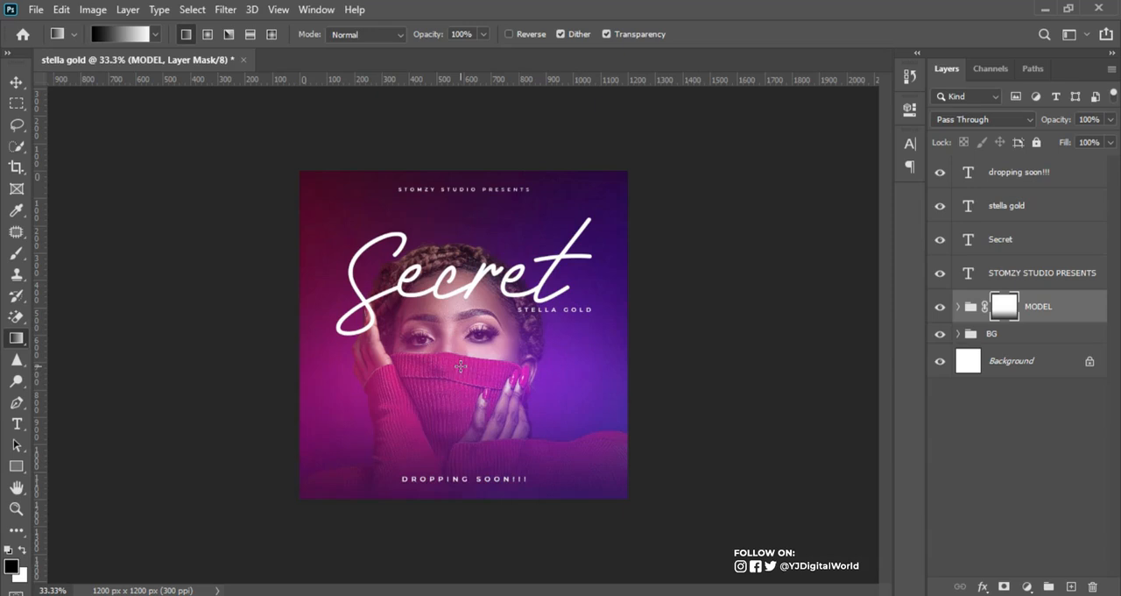
pyautogui.hotkey('ctrl', '-')
pyautogui.hotkey('ctrl', '+')
pyautogui.hotkey('ctrl', '+')
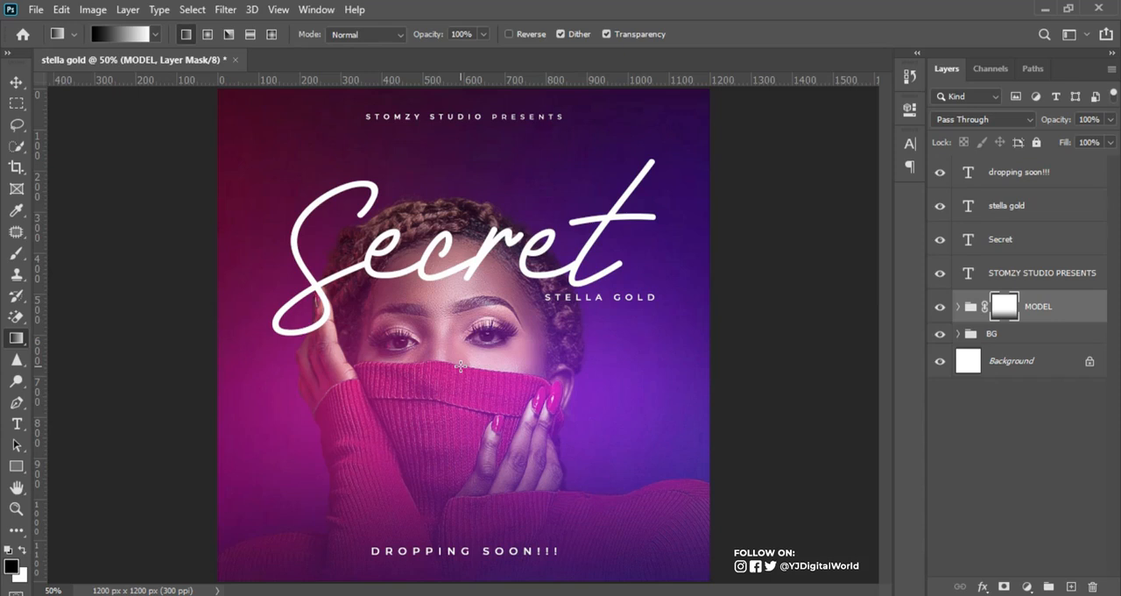
# Step: Compare the artwork without and with the MODEL mask fade by undoing and reapplying it
pyautogui.hotkey('ctrl', 'z')
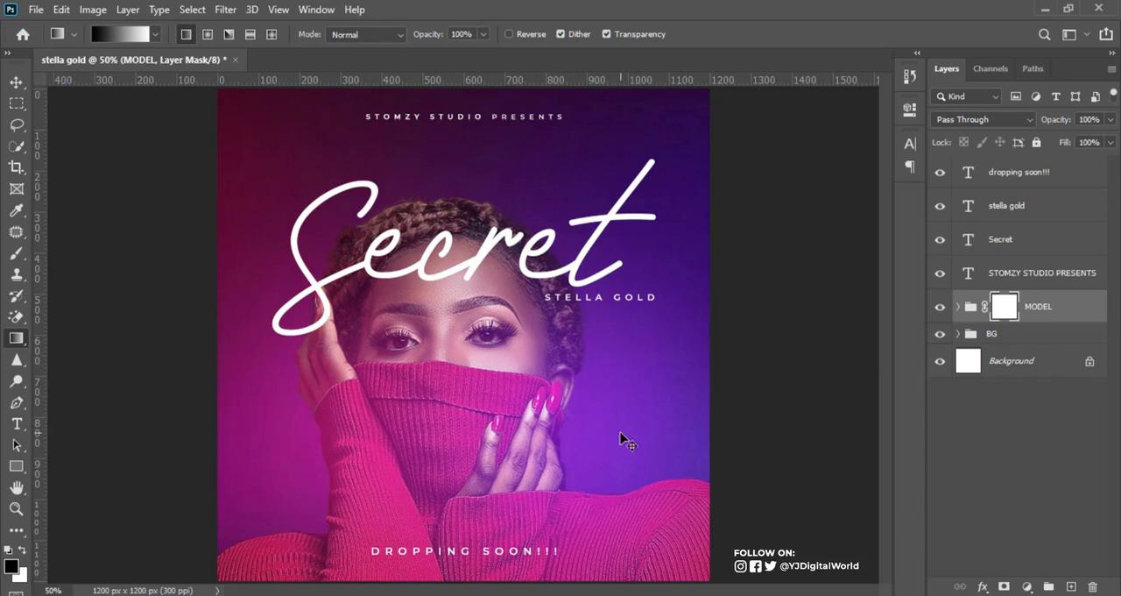
pyautogui.hotkey('ctrl', 'z')
pyautogui.hotkey('ctrl', 'shift', 'z')
pyautogui.hotkey('ctrl', 'shift', 'z')
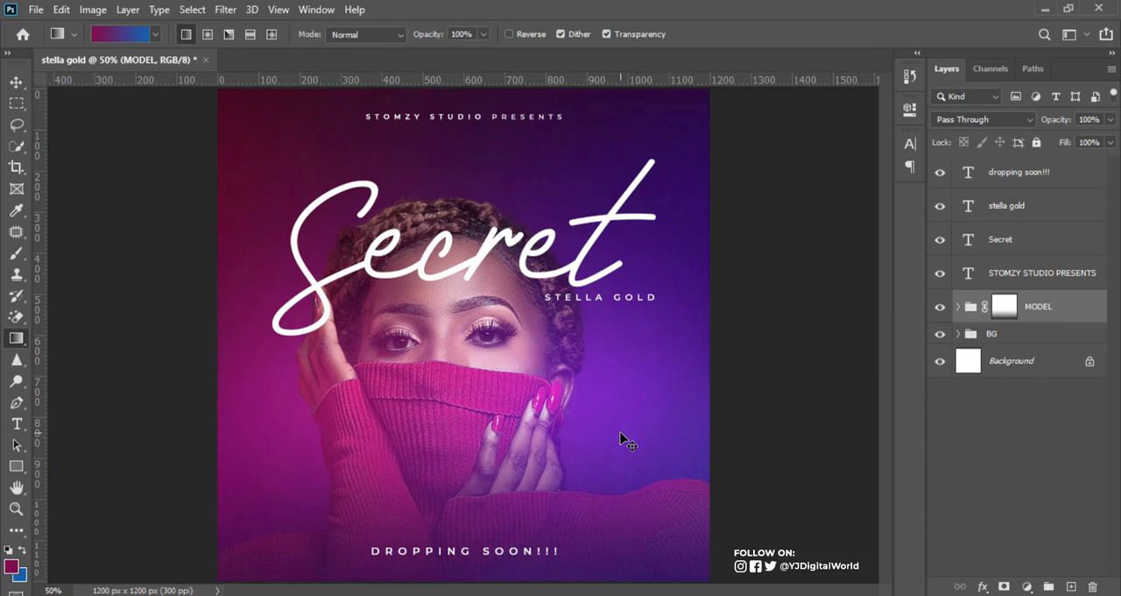
pyautogui.click(940, 272)
pyautogui.click(940, 239)
pyautogui.click(940, 206)
pyautogui.click(940, 172)
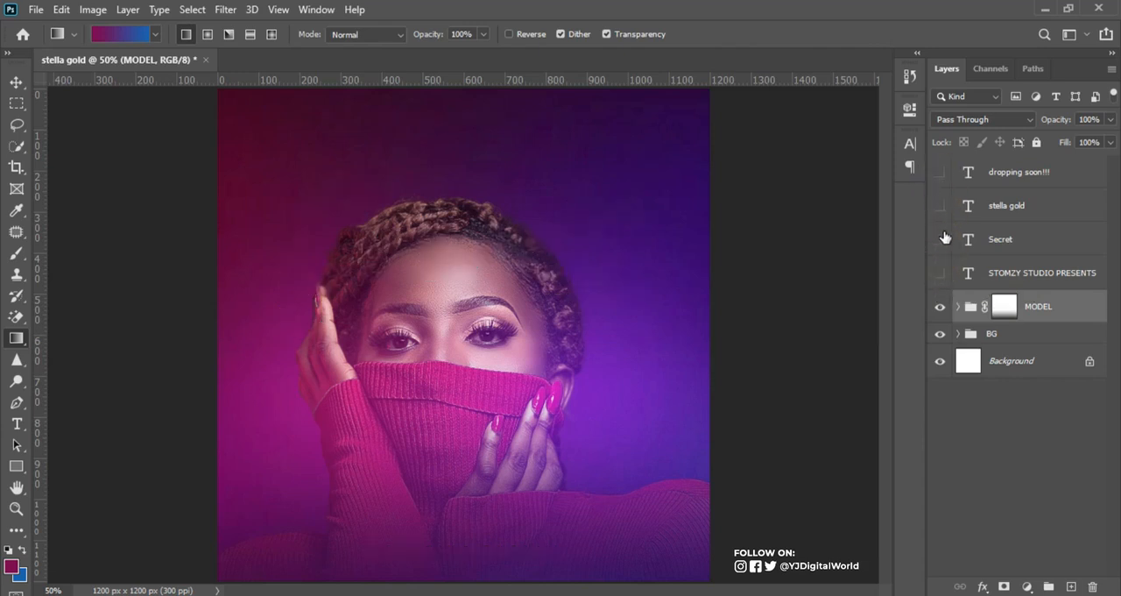
pyautogui.click(940, 306)
pyautogui.click(940, 307)
pyautogui.moveTo(941, 173); pyautogui.dragTo(942, 240)
pyautogui.click(942, 238)
pyautogui.click(941, 269)
pyautogui.click(941, 205)
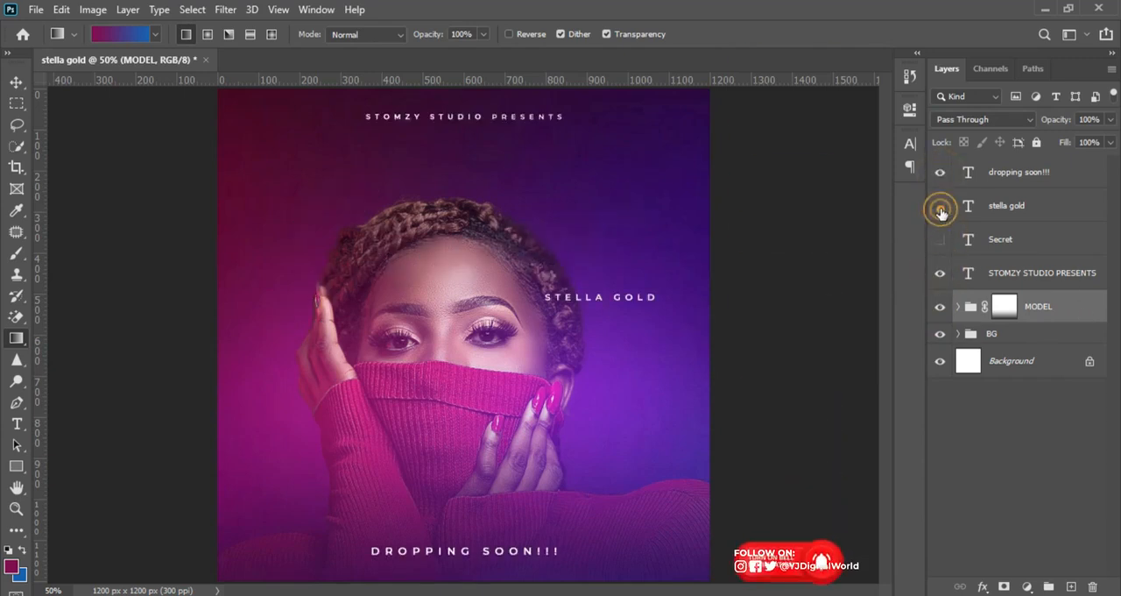
pyautogui.click(941, 171)
pyautogui.click(941, 274)
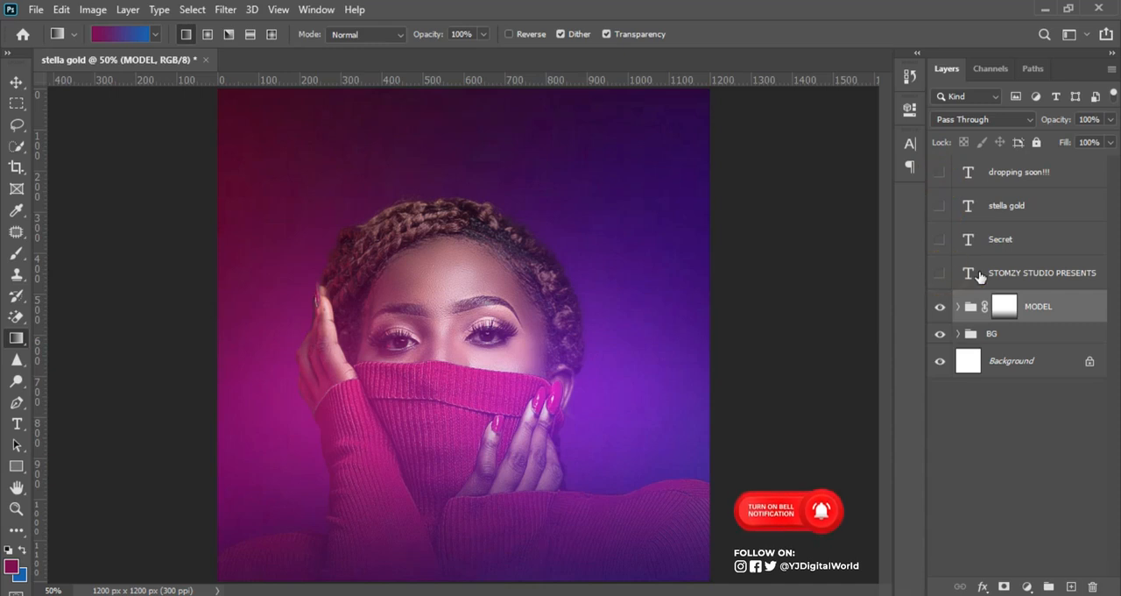
# Step: Stamp all visible layers into a new layer above the MODEL group and convert it to a smart object
pyautogui.moveTo(980, 276); pyautogui.dragTo(981, 279)
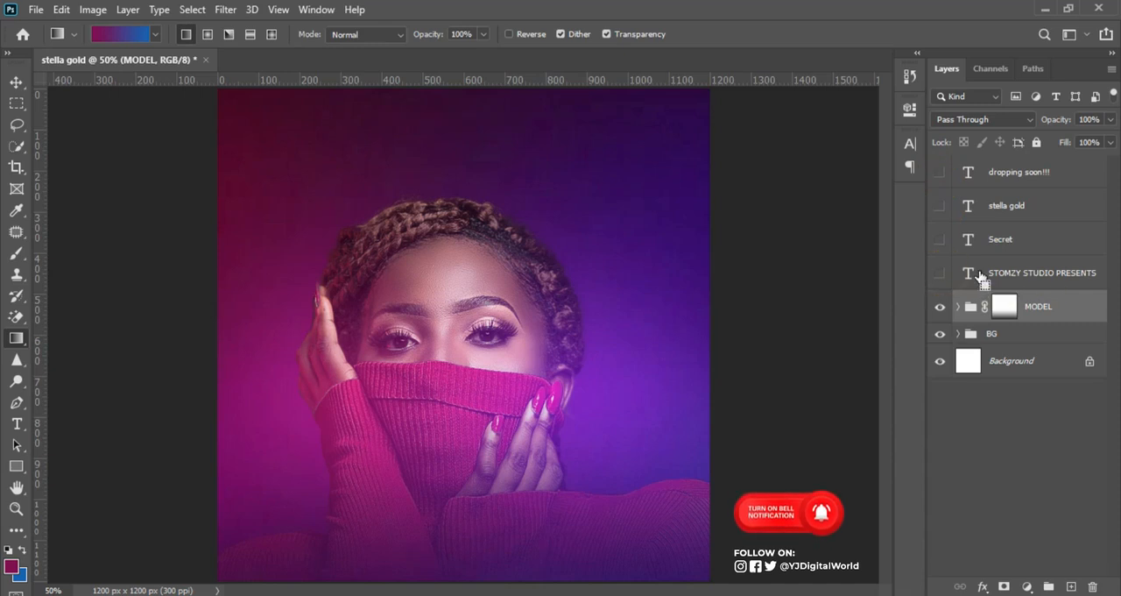
pyautogui.hotkey('ctrl', 'shift', 'alt', 'e')
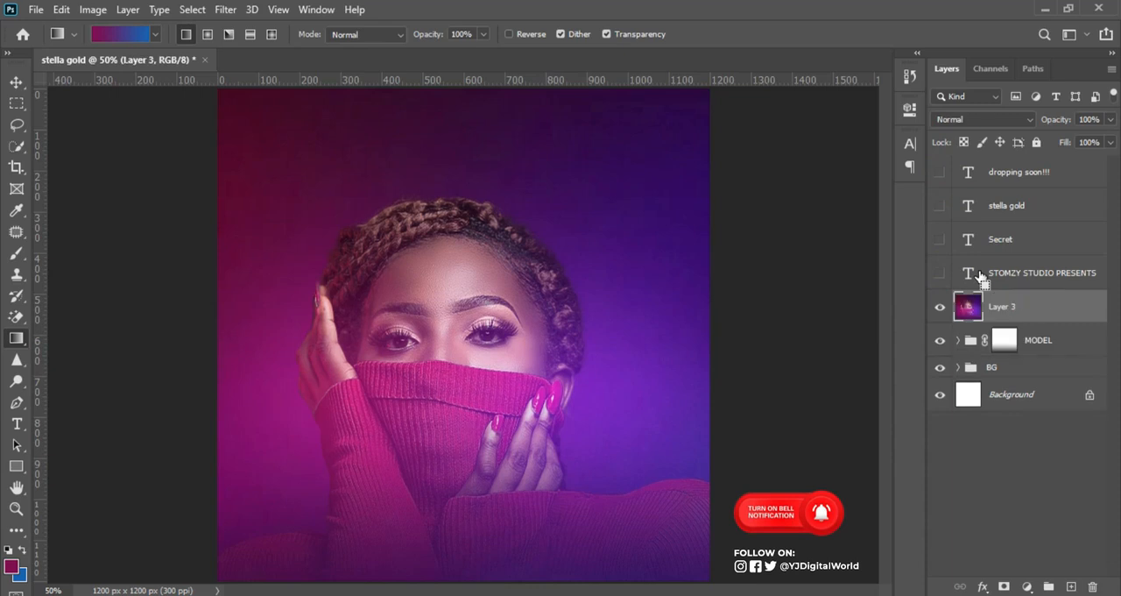
pyautogui.rightClick(1043, 319)
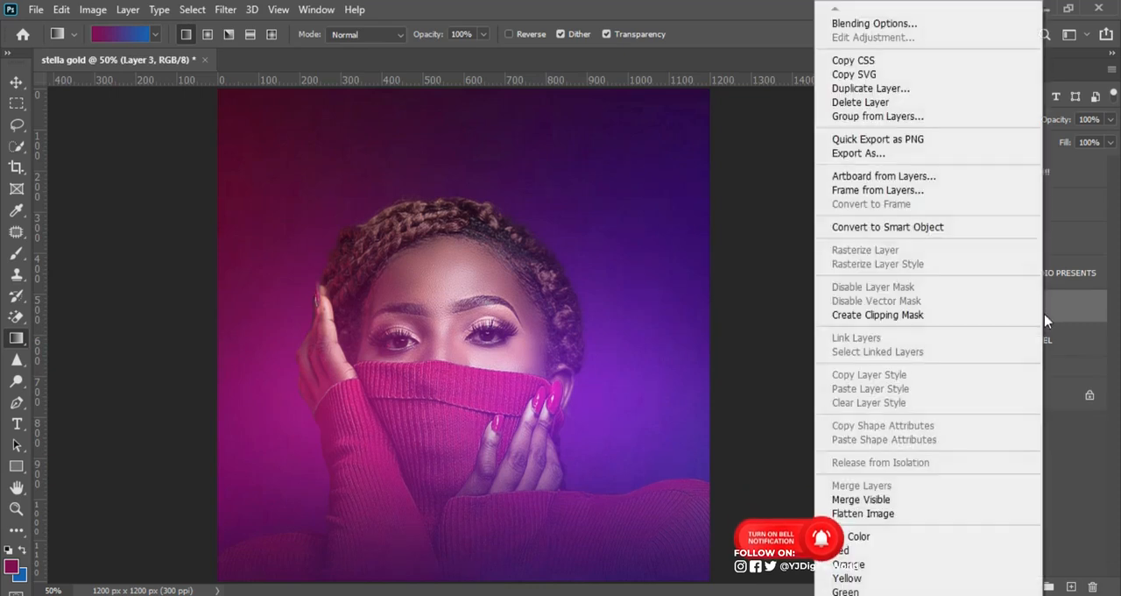
pyautogui.click(962, 228)
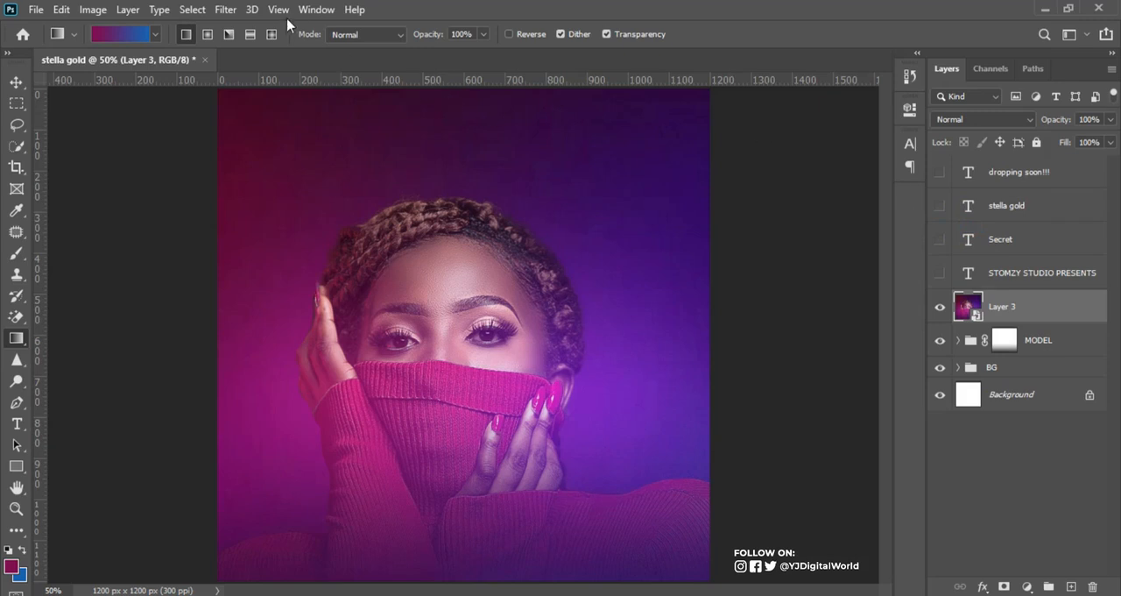
# Step: Apply Smart Sharpen to the stamped layer with amount 172%, radius 1.2 px, reduce noise 9% and Gaussian Blur removal
pyautogui.click(227, 9)
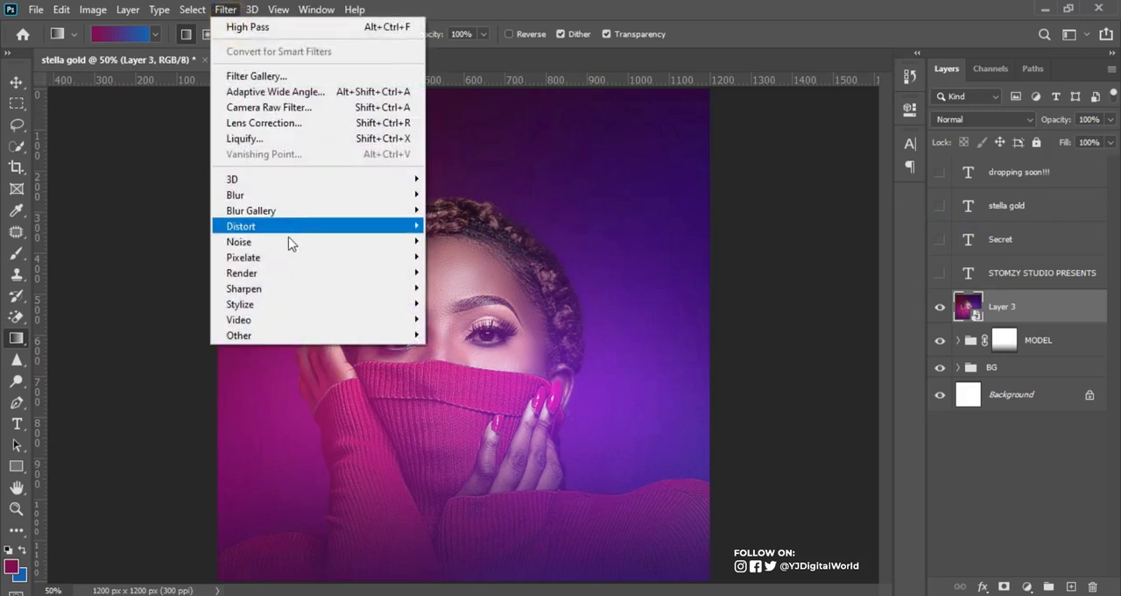
pyautogui.moveTo(349, 292)
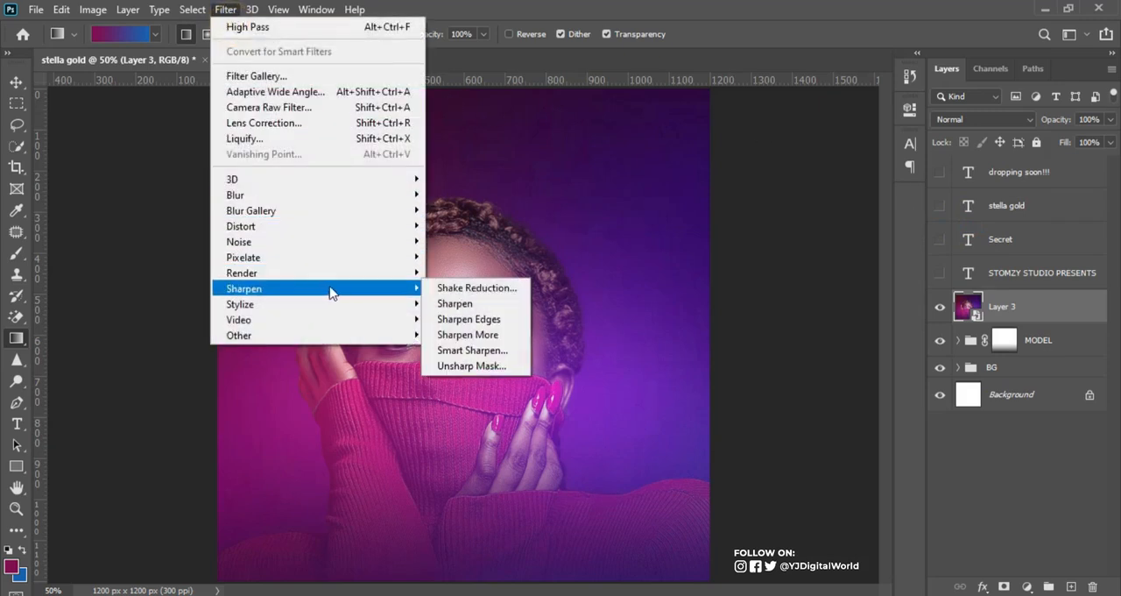
pyautogui.click(470, 350)
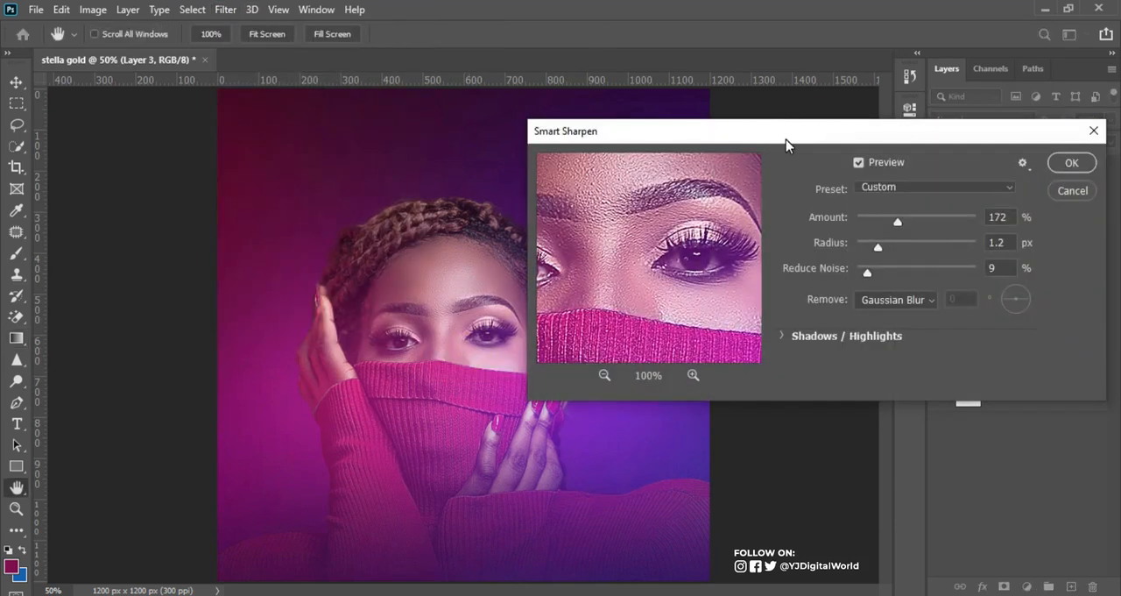
pyautogui.click(1011, 219)
pyautogui.click(1006, 242)
pyautogui.click(955, 271)
pyautogui.click(1070, 167)
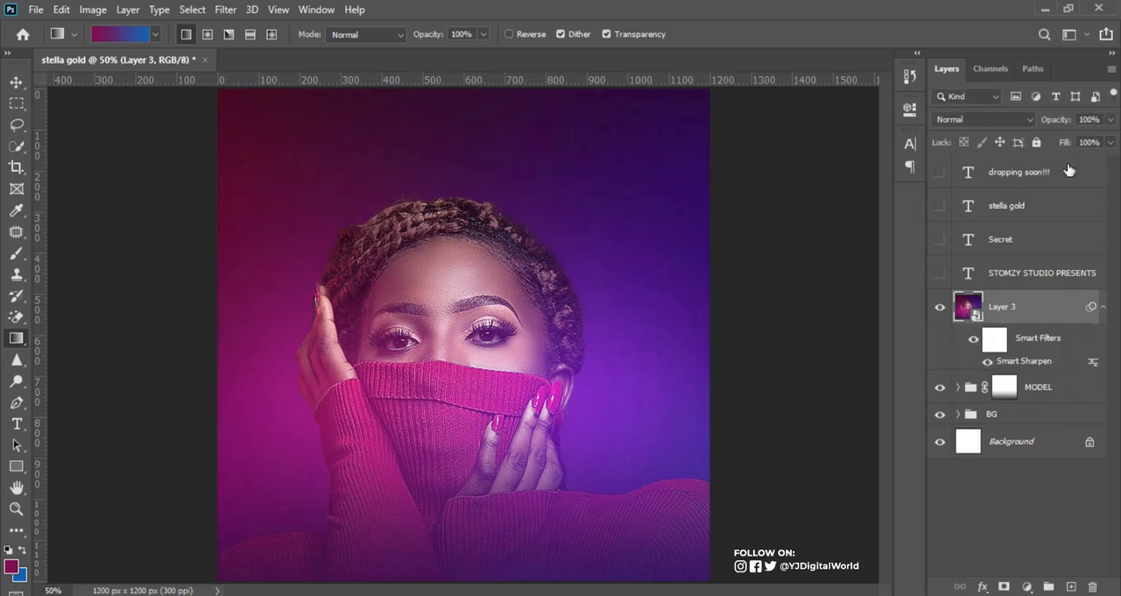
# Step: Compare the model's face and sweater at 100% with the sharpened layer hidden and shown, leaving the layer visible
pyautogui.hotkey('ctrl', '+')
pyautogui.hotkey('ctrl', '+')
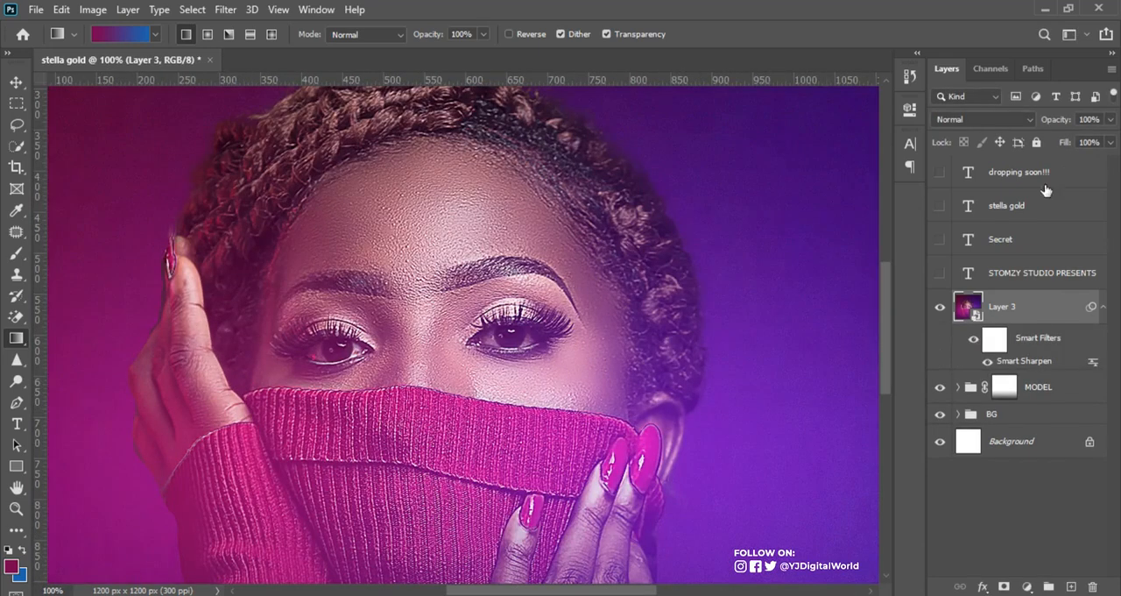
pyautogui.click(940, 306)
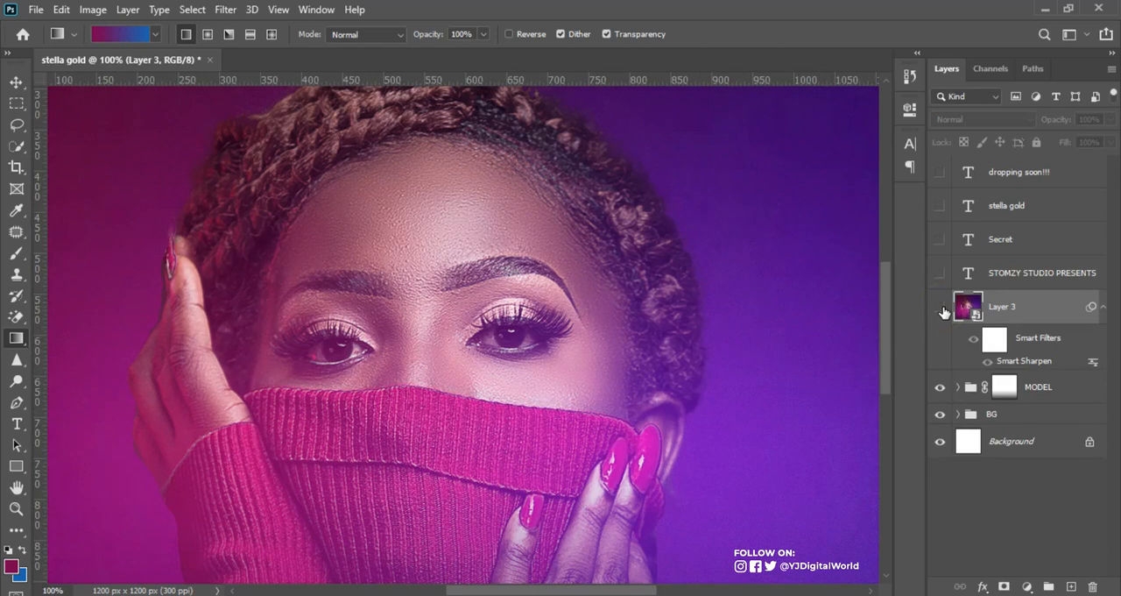
pyautogui.click(940, 307)
pyautogui.click(940, 306)
pyautogui.click(939, 306)
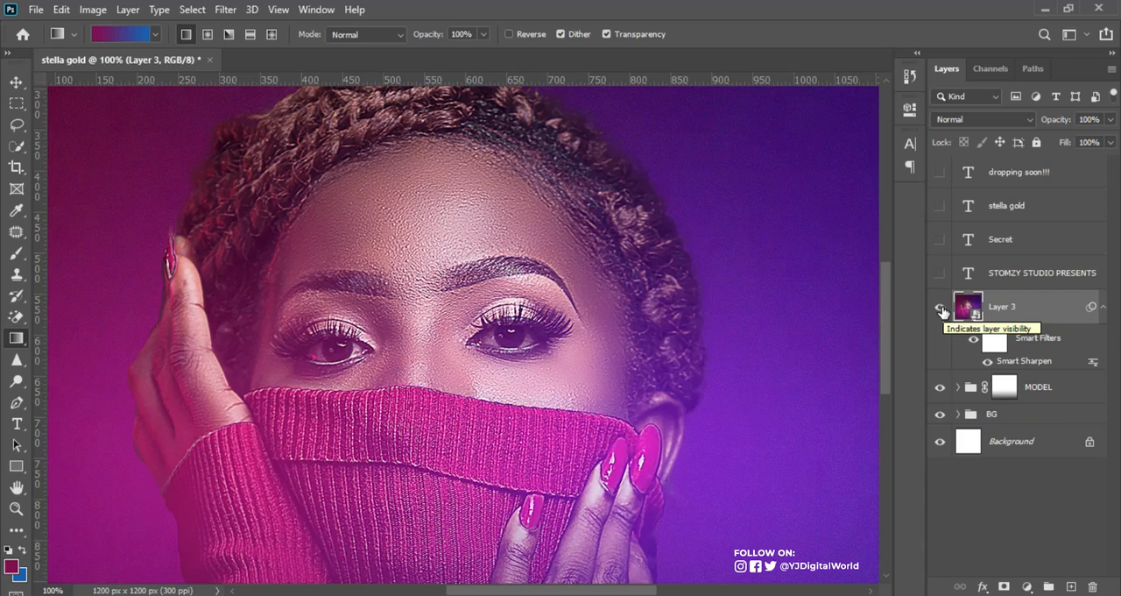
pyautogui.click(940, 307)
pyautogui.click(940, 307)
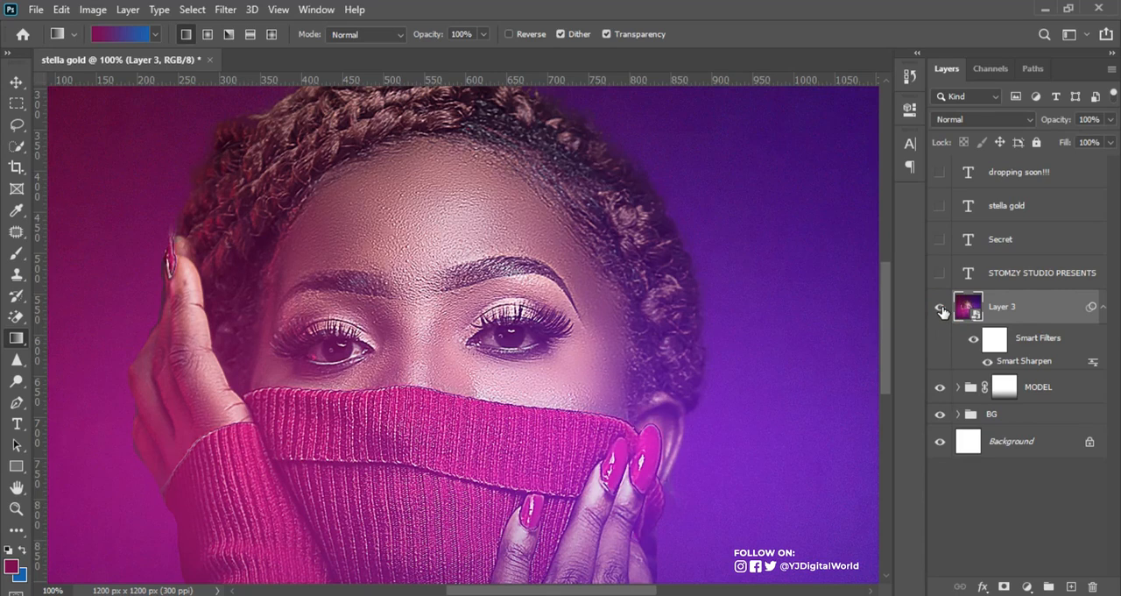
pyautogui.click(939, 307)
pyautogui.click(940, 306)
pyautogui.hotkey('ctrl', '-')
pyautogui.hotkey('ctrl', '-')
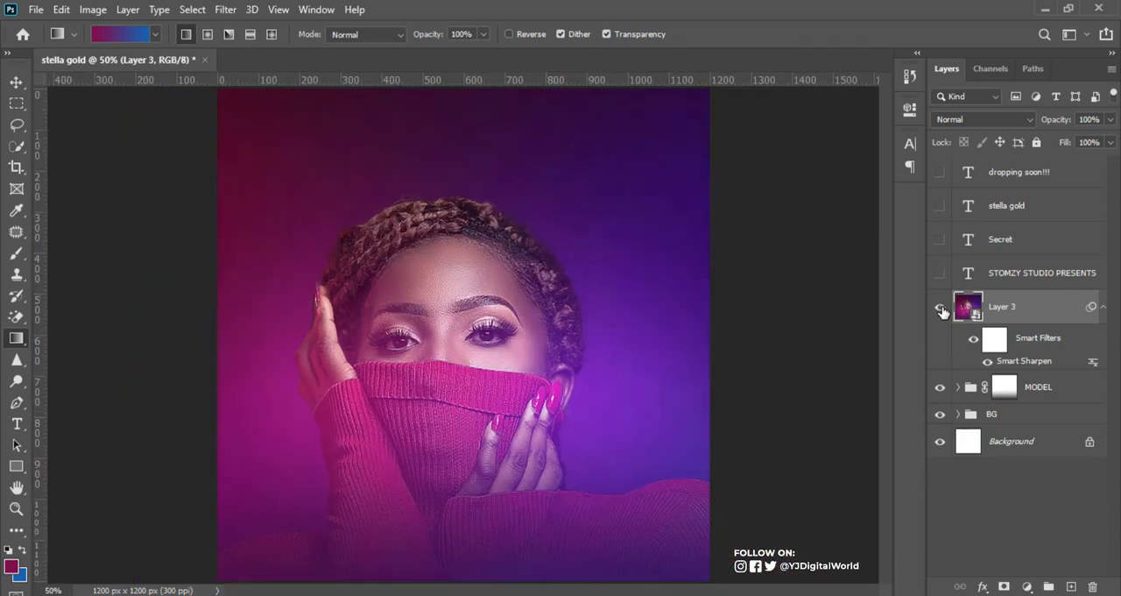
pyautogui.click(940, 273)
pyautogui.click(940, 238)
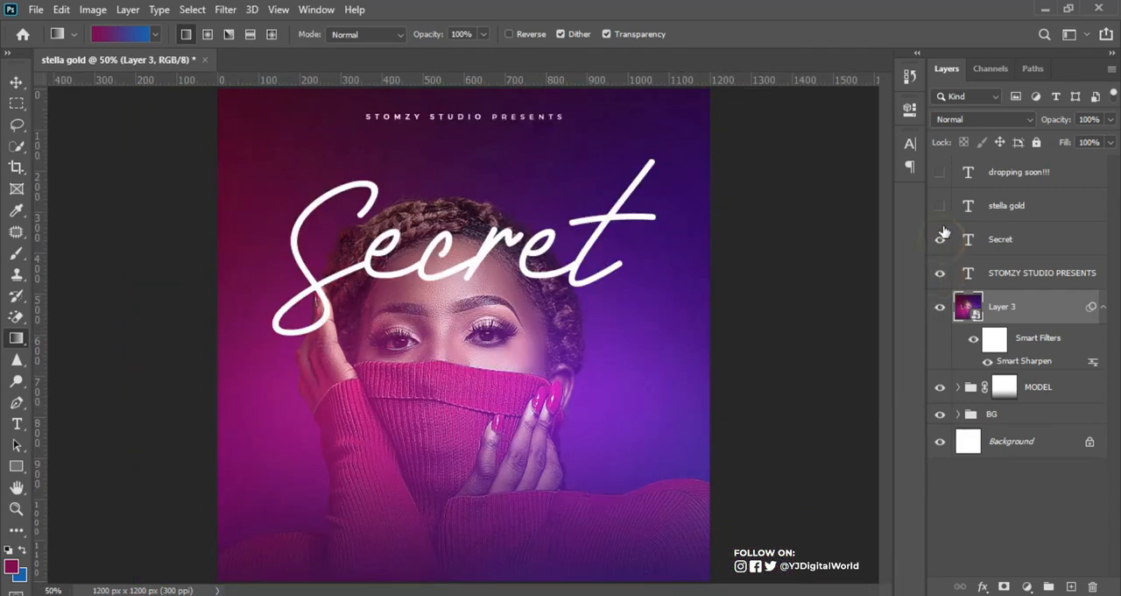
pyautogui.click(940, 205)
pyautogui.click(940, 172)
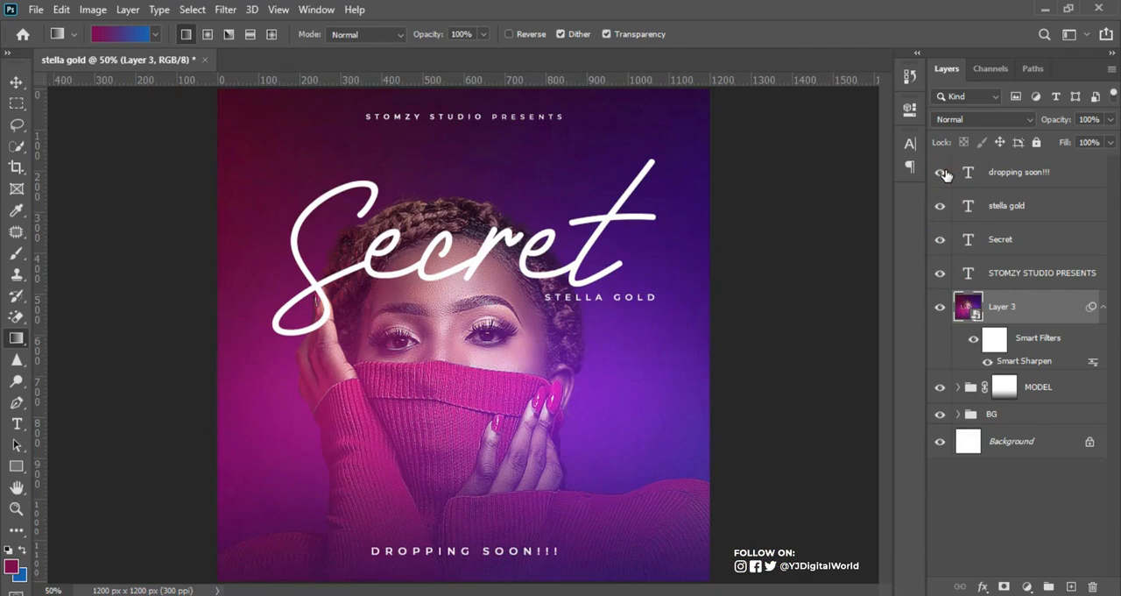
pyautogui.hotkey('ctrl', '-')
pyautogui.hotkey('ctrl', '+')
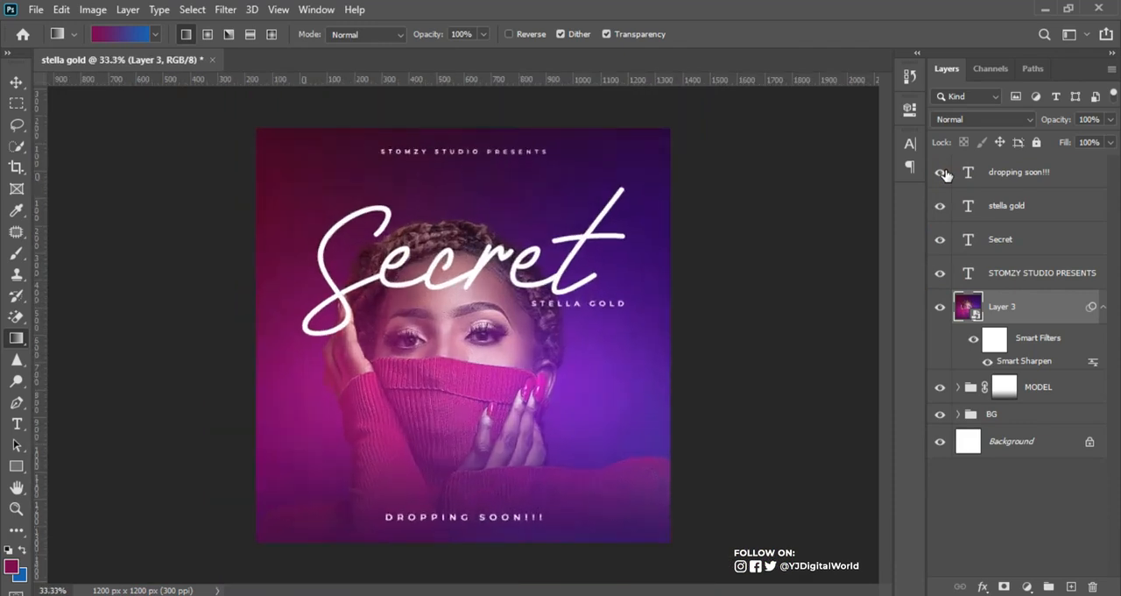